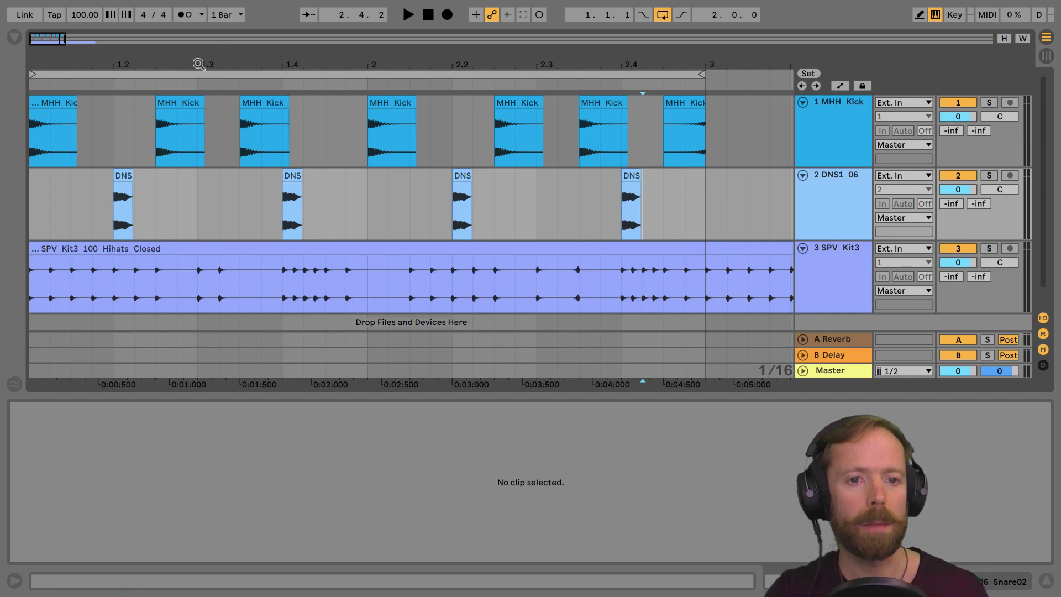
Audition the ELT2 and ELT_C synth bass samples and place ELT2_Deep_D#1_Syn_Bass.wav on a new track starting at 1.1.4
{"action": "left_click_drag", "start_coordinate": [202, 64], "coordinate": [202, 65]}
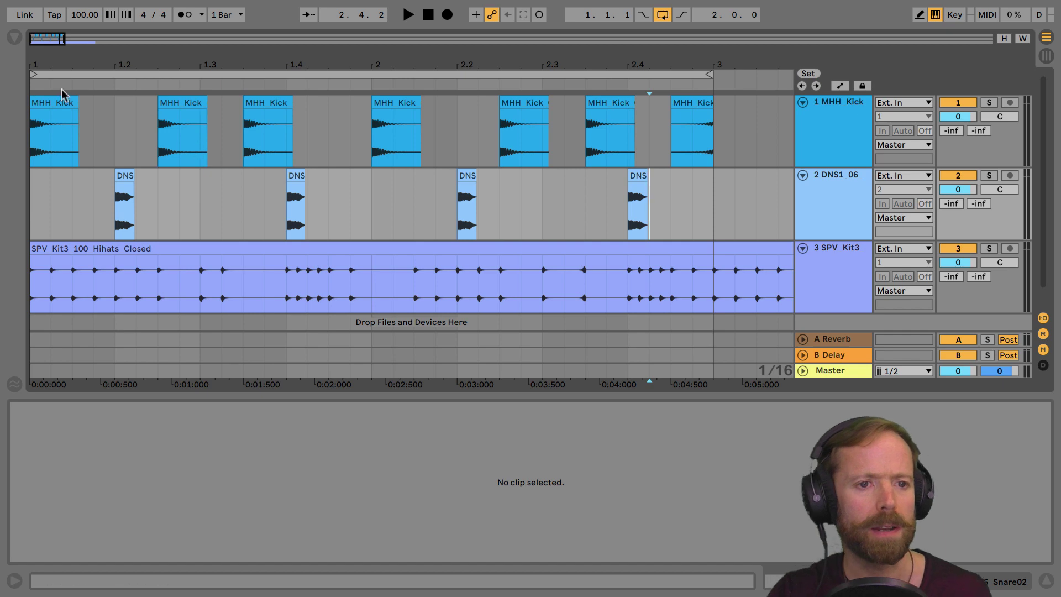
{"action": "left_click", "coordinate": [13, 38]}
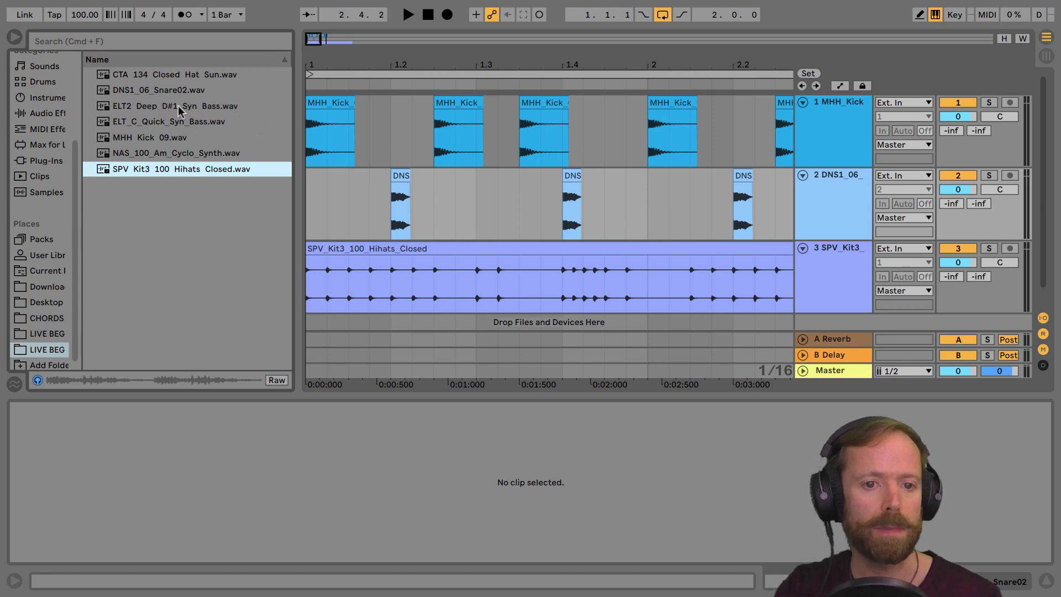
{"action": "left_click", "coordinate": [159, 109]}
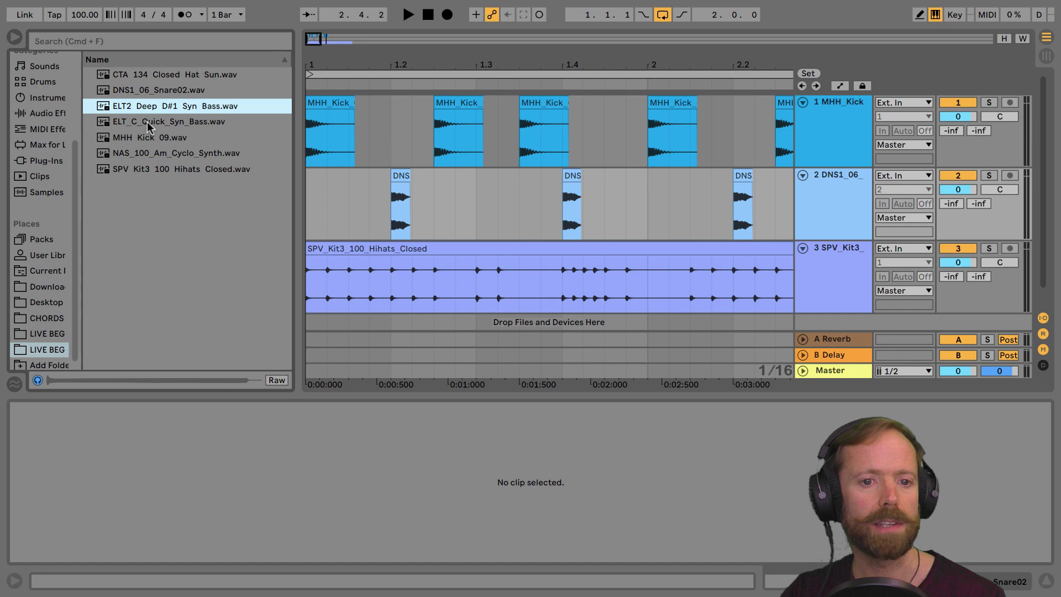
{"action": "left_click", "coordinate": [152, 123]}
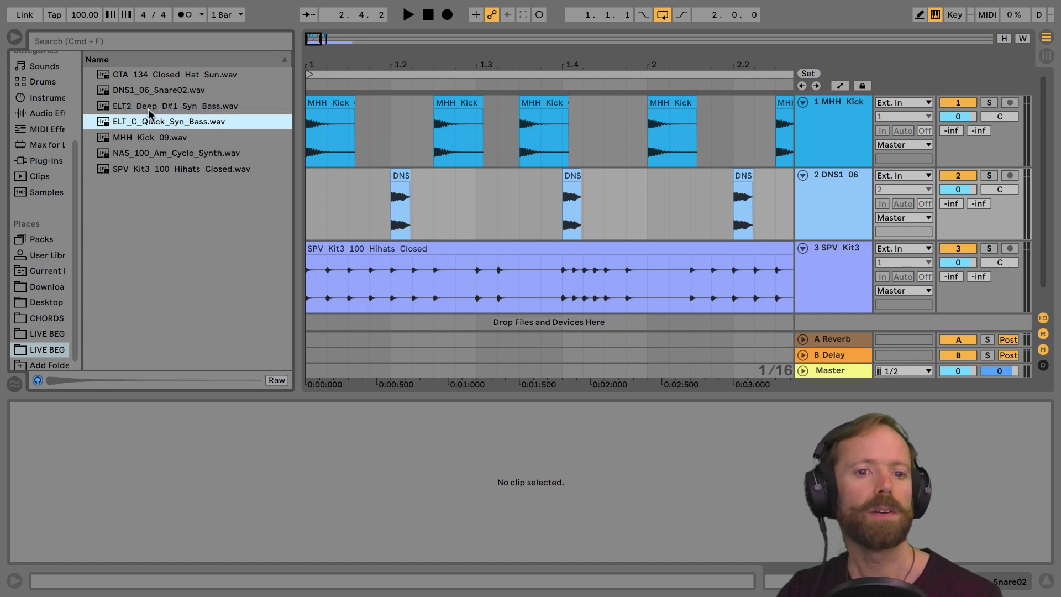
{"action": "left_click_drag", "start_coordinate": [140, 107], "coordinate": [362, 317]}
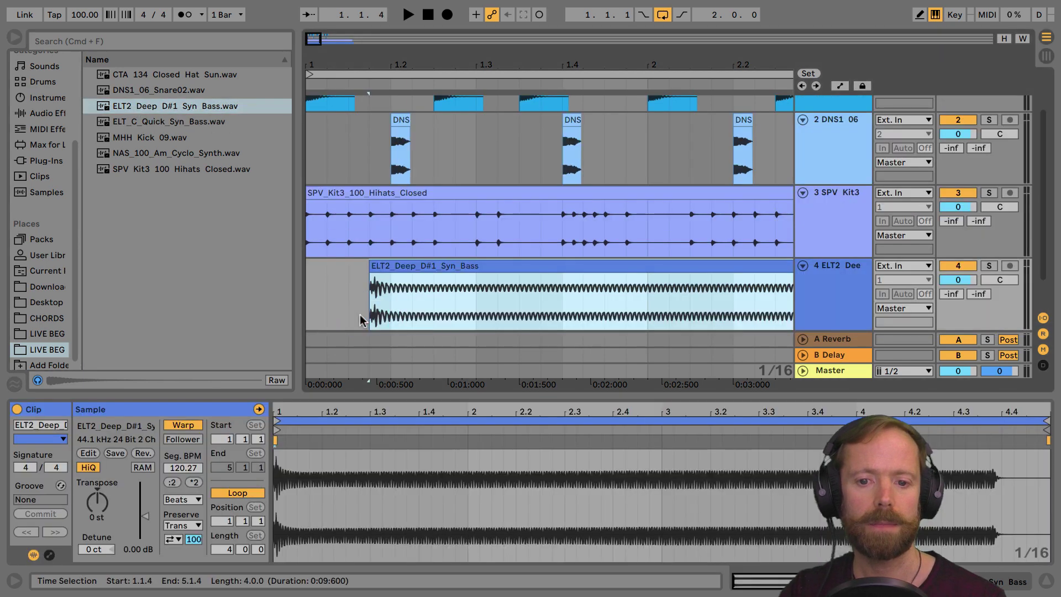
Add ELT_C_Quick_Syn_Bass.wav behind the long bass clip on the same track, starting at 5.3.1, and hide the browser
{"action": "left_click_drag", "start_coordinate": [438, 66], "coordinate": [438, 14]}
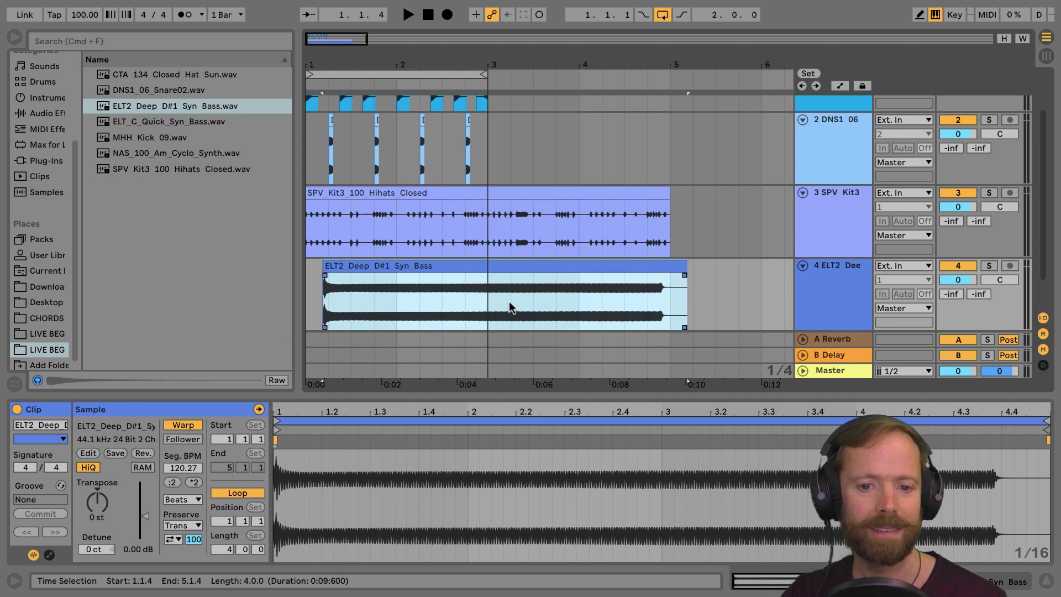
{"action": "left_click", "coordinate": [442, 267]}
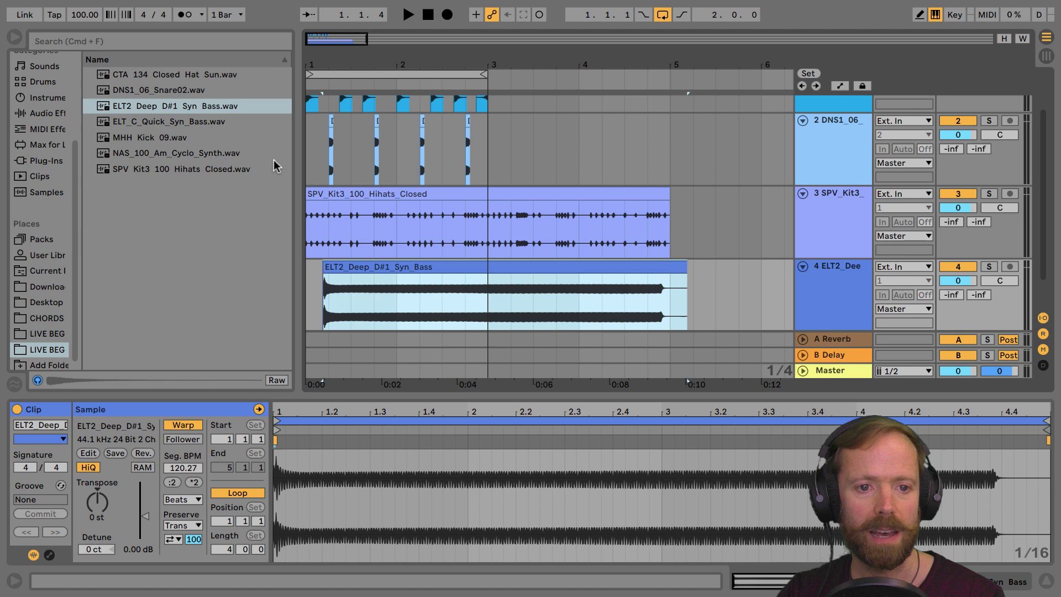
{"action": "left_click_drag", "start_coordinate": [149, 121], "coordinate": [704, 271]}
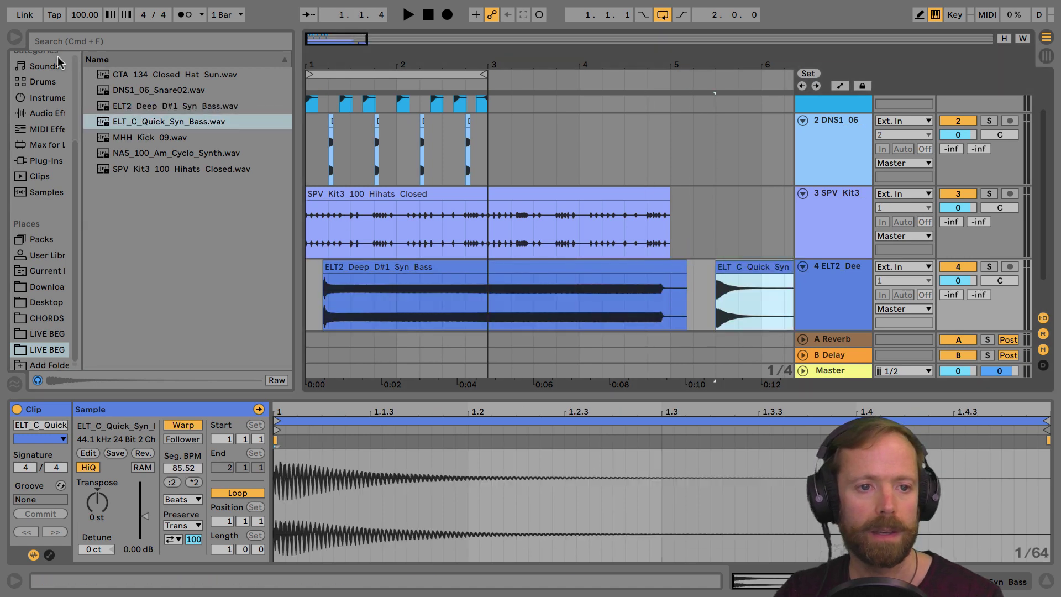
{"action": "left_click", "coordinate": [15, 37]}
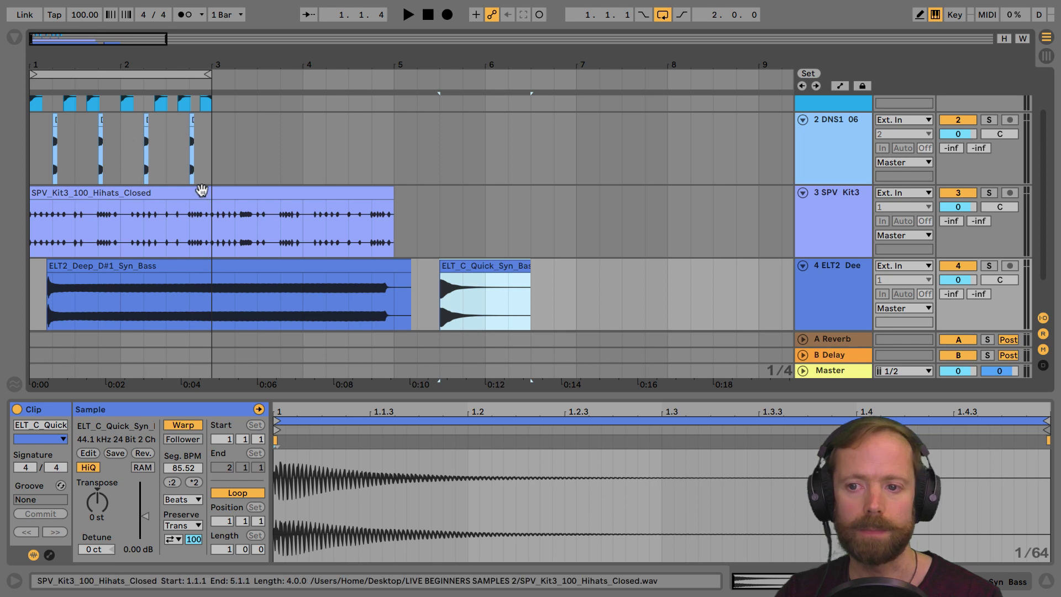
{"action": "scroll", "coordinate": [248, 185], "scroll_direction": "up", "scroll_amount": 2}
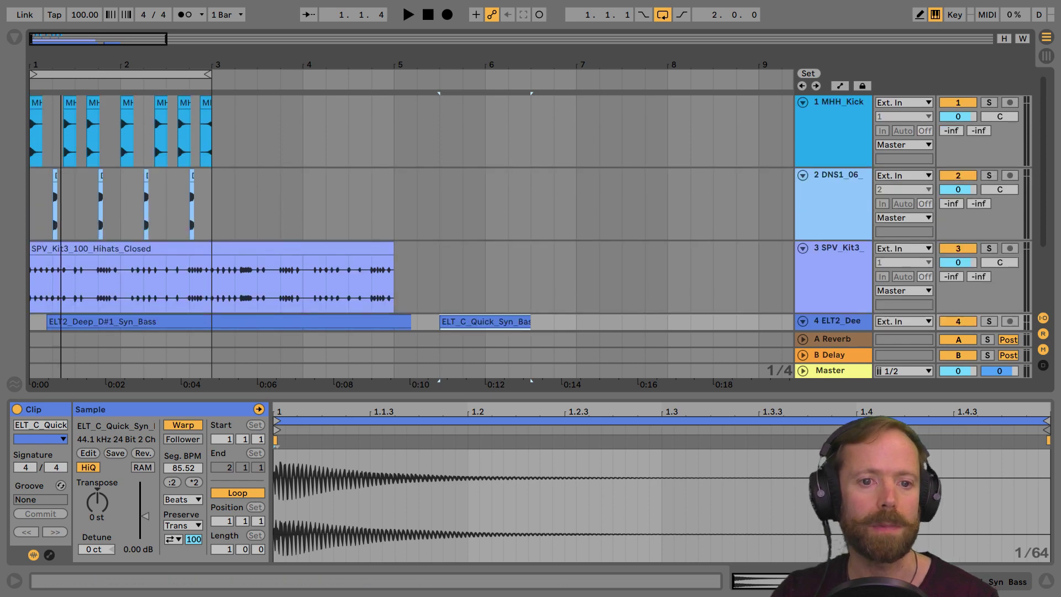
Rename the MHH_Kick track as KICK
{"action": "left_click", "coordinate": [840, 103]}
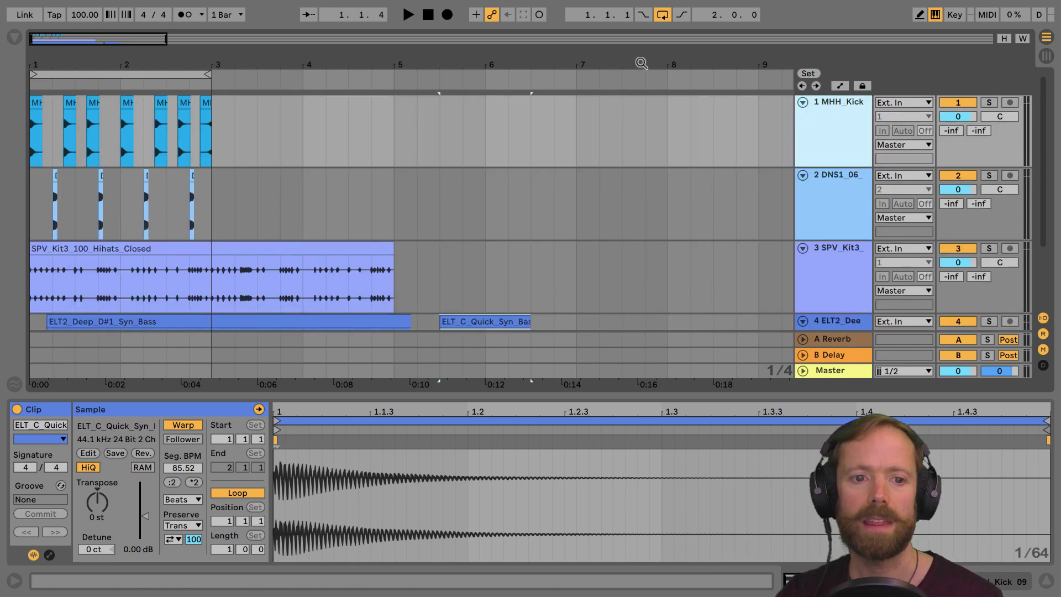
{"action": "left_click_drag", "start_coordinate": [642, 64], "coordinate": [793, 77]}
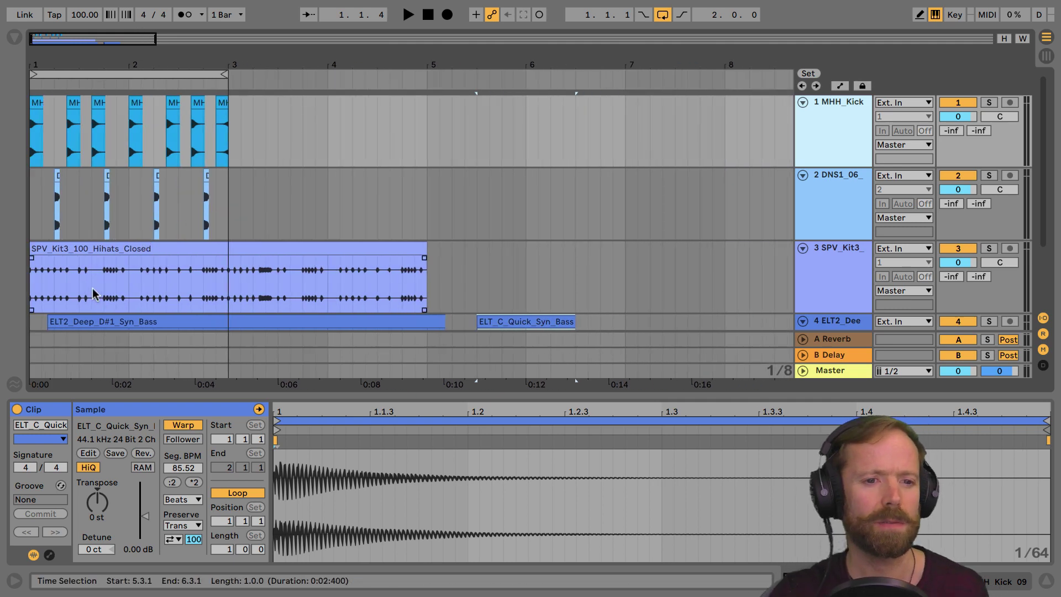
{"action": "left_click", "coordinate": [113, 252]}
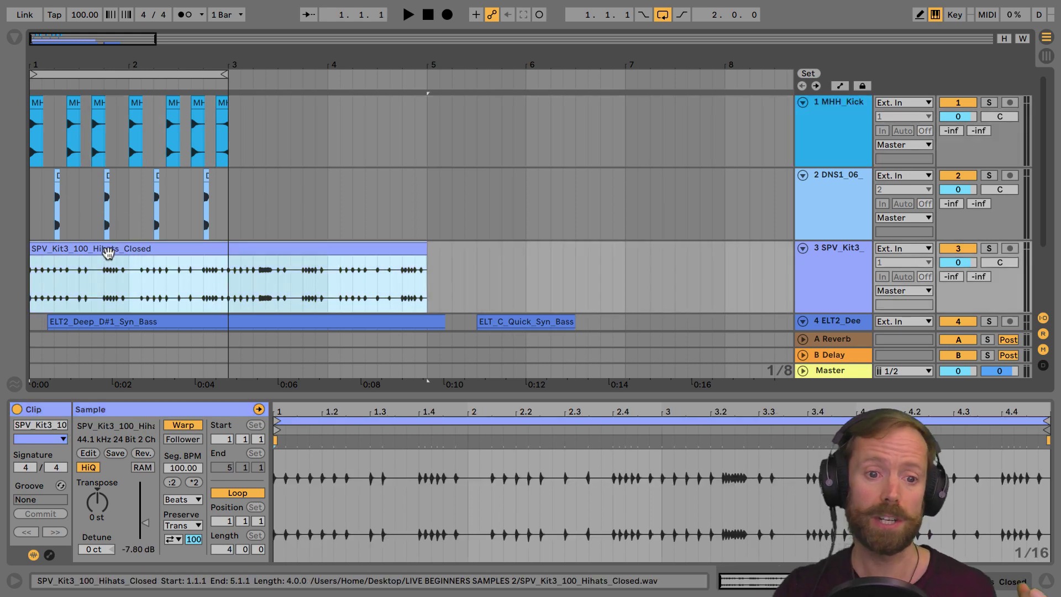
{"action": "left_click", "coordinate": [835, 107]}
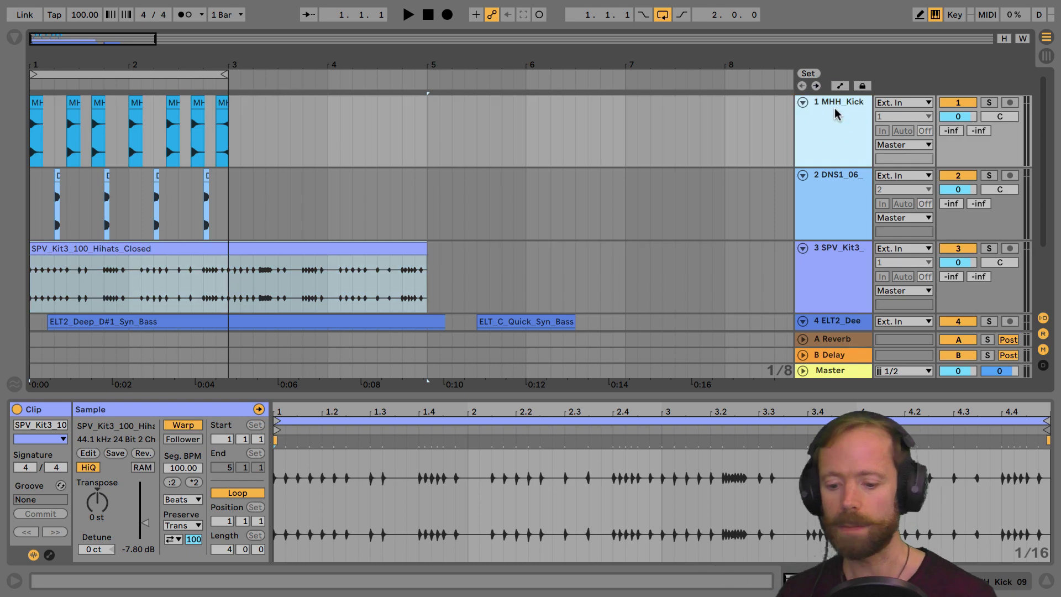
{"action": "key", "text": "ctrl+r"}
{"action": "type", "text": "KIC"}
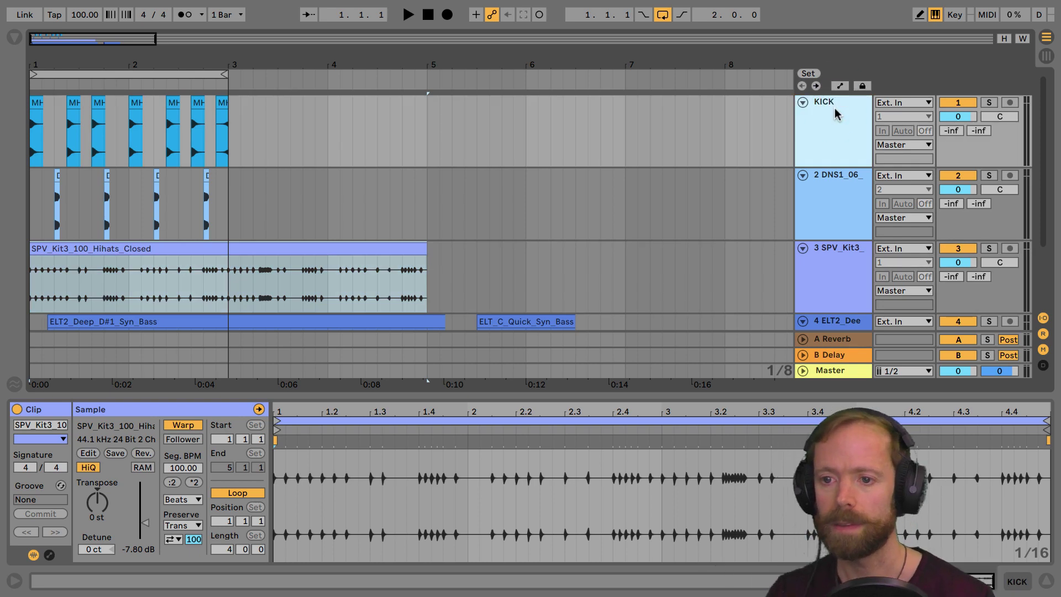
Rename the DNS1_06_Snare02 track as SNARE and the hi-hat track as HAT
{"action": "left_click", "coordinate": [824, 182]}
{"action": "key", "text": "ctrl+r"}
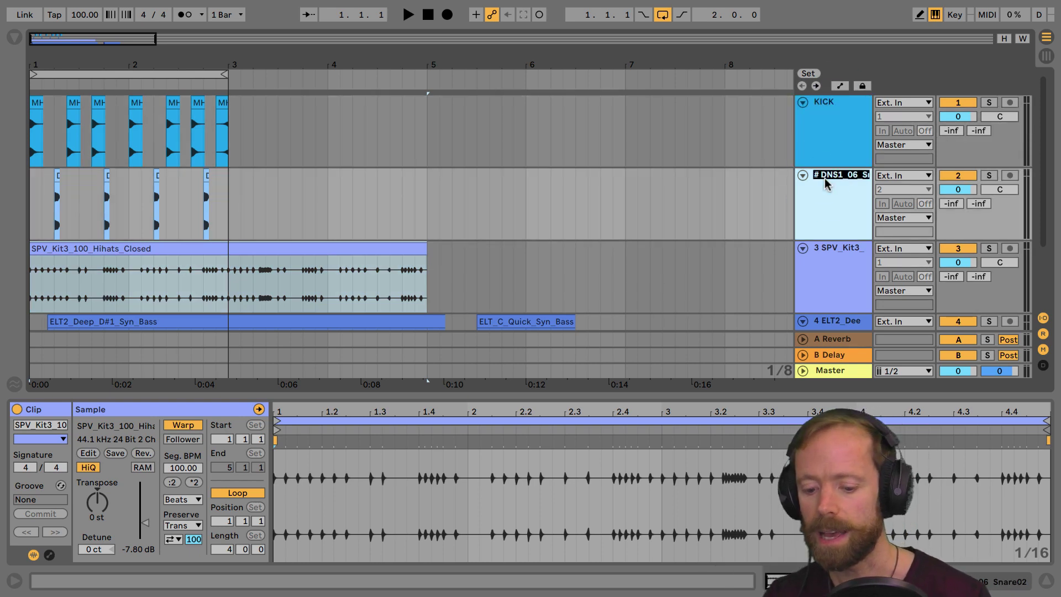
{"action": "type", "text": "SNARE"}
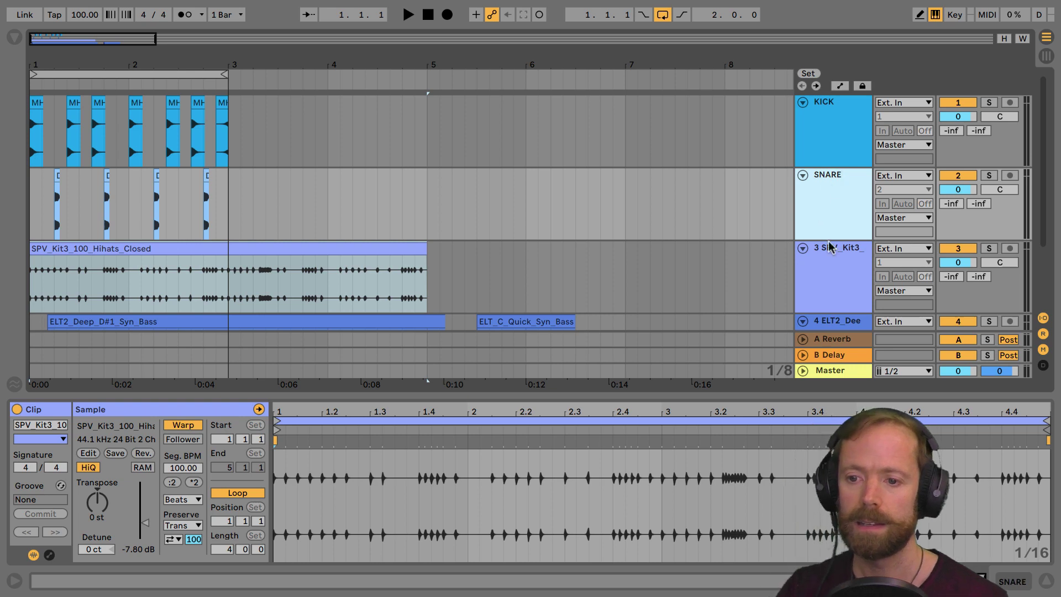
{"action": "left_click", "coordinate": [829, 247]}
{"action": "key", "text": "ctrl+r"}
{"action": "type", "text": "HAT"}
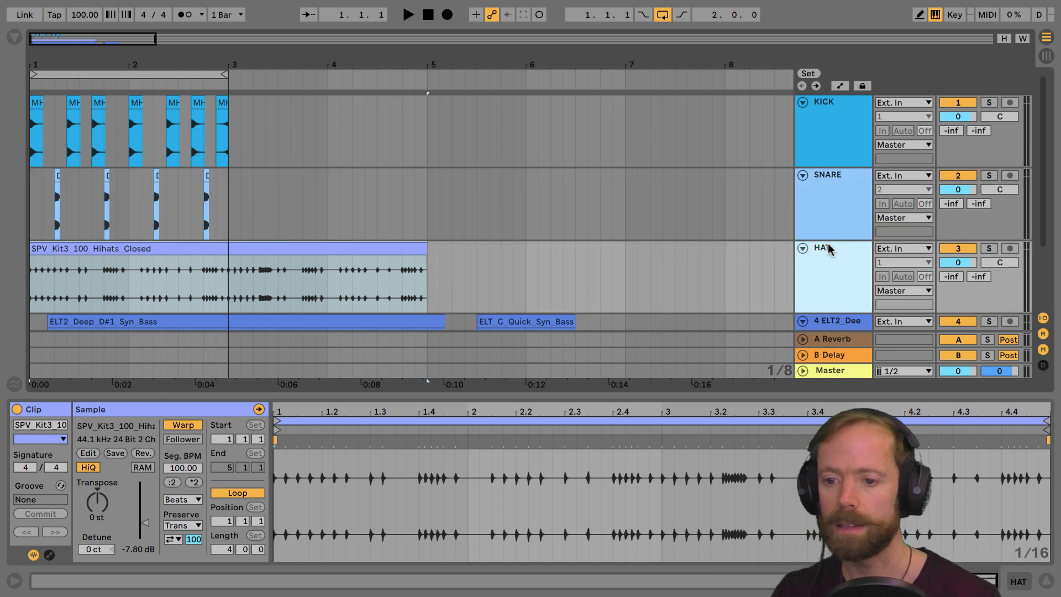
Rename the track holding the two synth bass clips as BASS
{"action": "scroll", "coordinate": [819, 224], "scroll_direction": "down", "scroll_amount": 3}
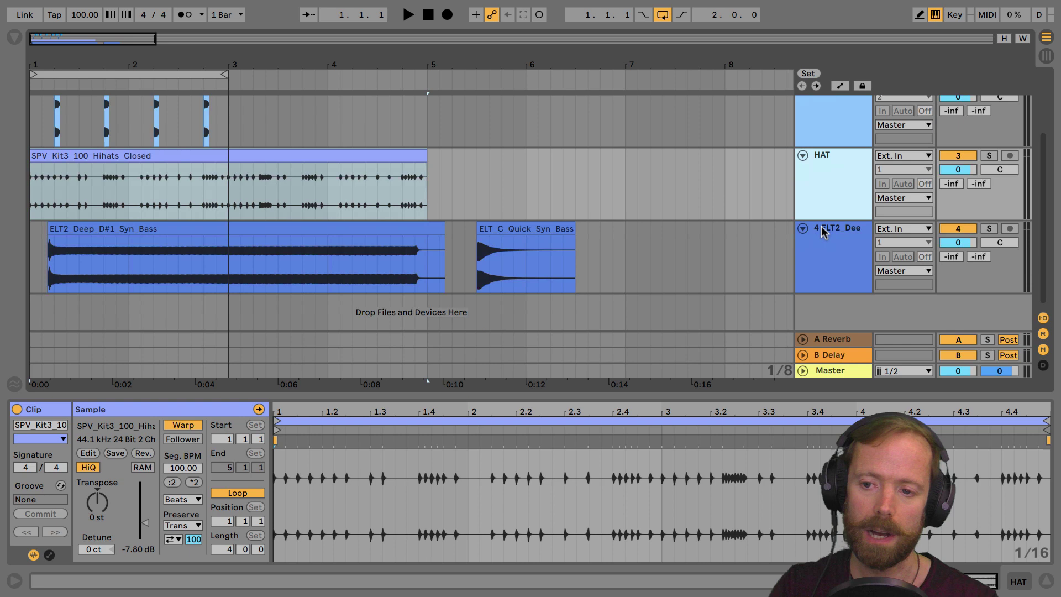
{"action": "right_click", "coordinate": [822, 228]}
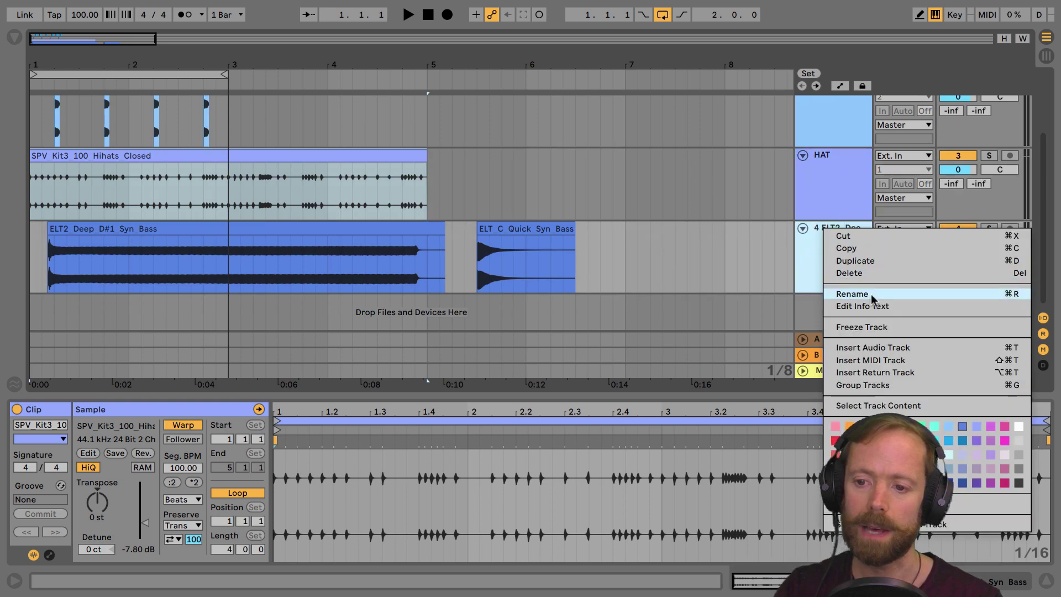
{"action": "left_click", "coordinate": [872, 298]}
{"action": "type", "text": "BASS"}
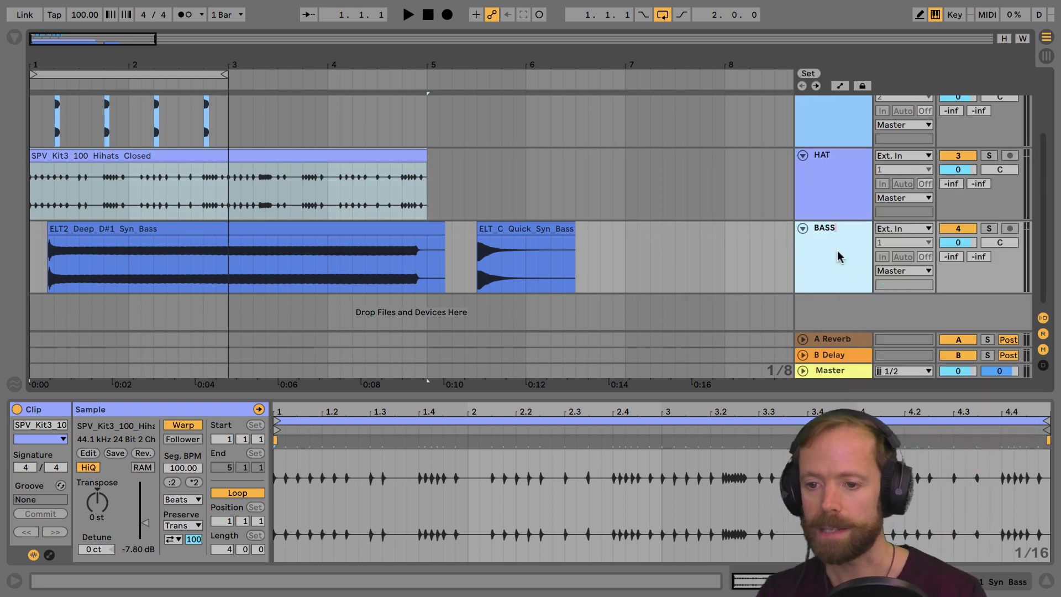
{"action": "key", "text": "Return"}
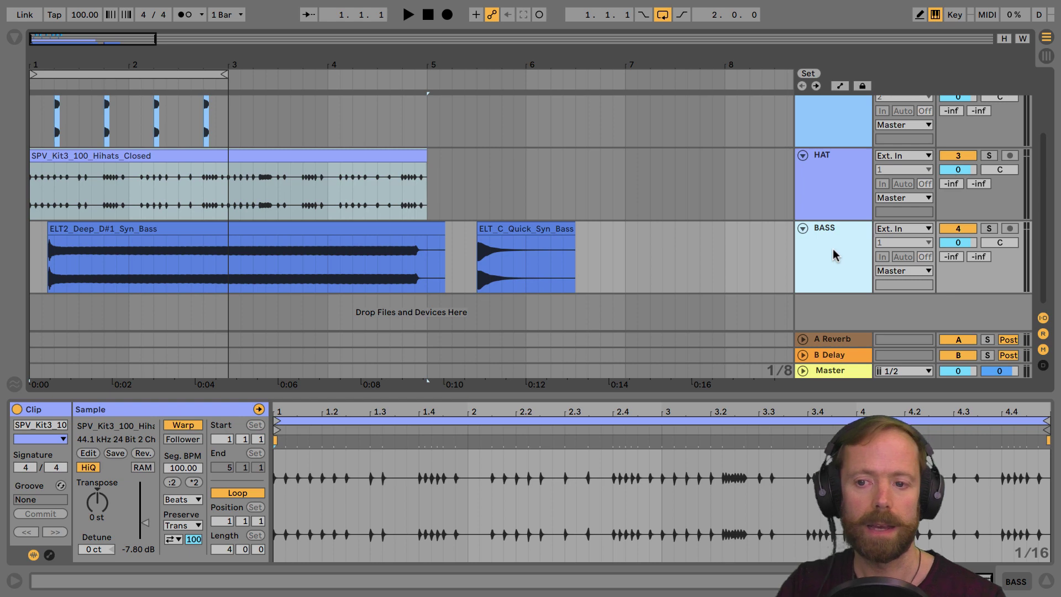
Move the ELT_C_Quick_Syn_Bass clip to its own new track, starting at 5.2.1, and rename that track as BASS 2
{"action": "left_click_drag", "start_coordinate": [501, 230], "coordinate": [478, 313]}
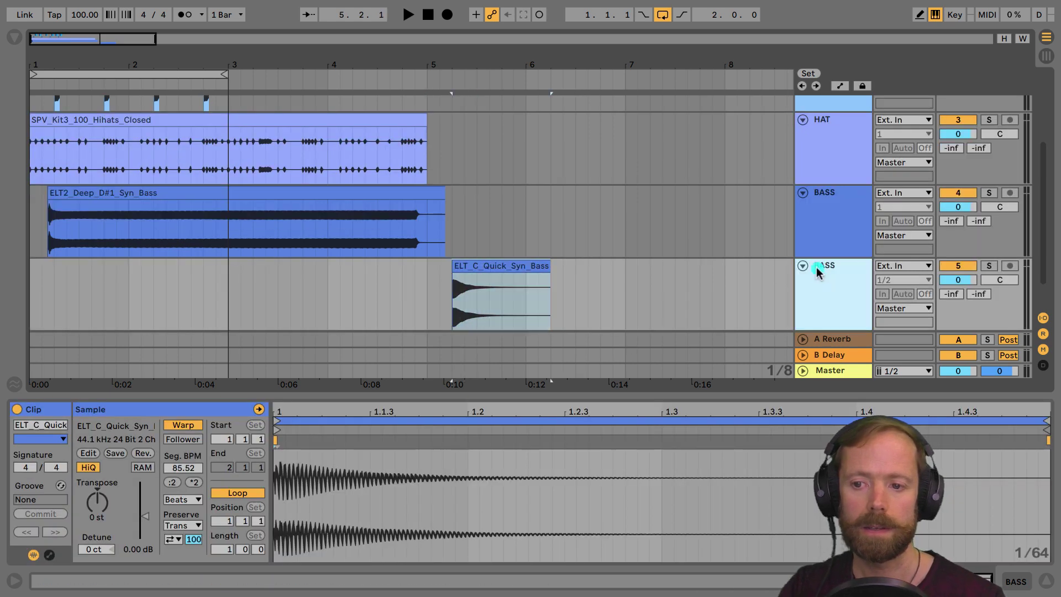
{"action": "key", "text": "super+r"}
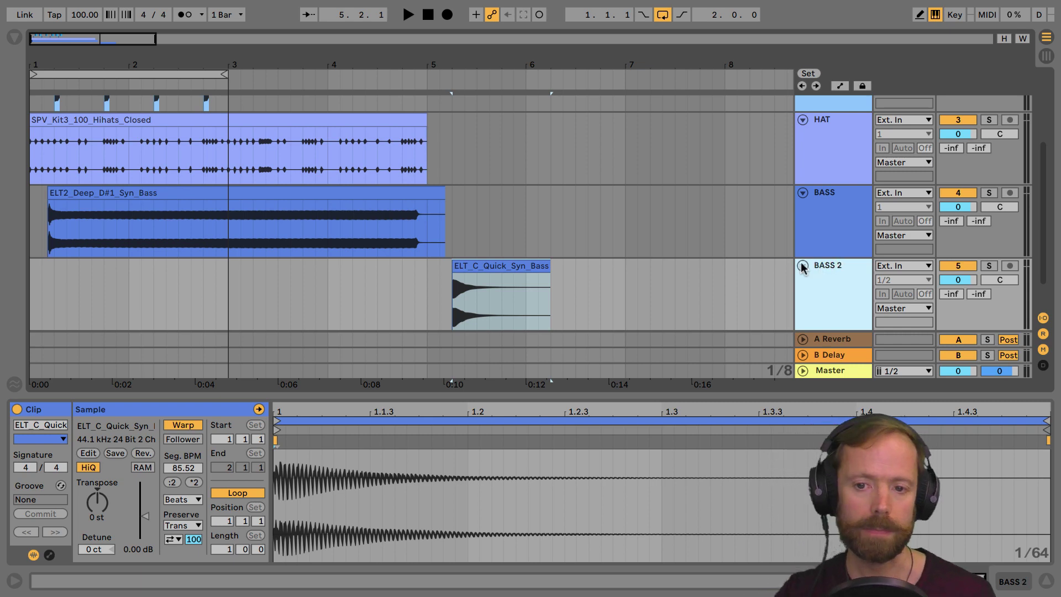
Lower the gain of the ELT2_Deep_D#1_Syn_Bass clip to -5.82 dB, checking its level in playback
{"action": "left_click", "coordinate": [252, 192]}
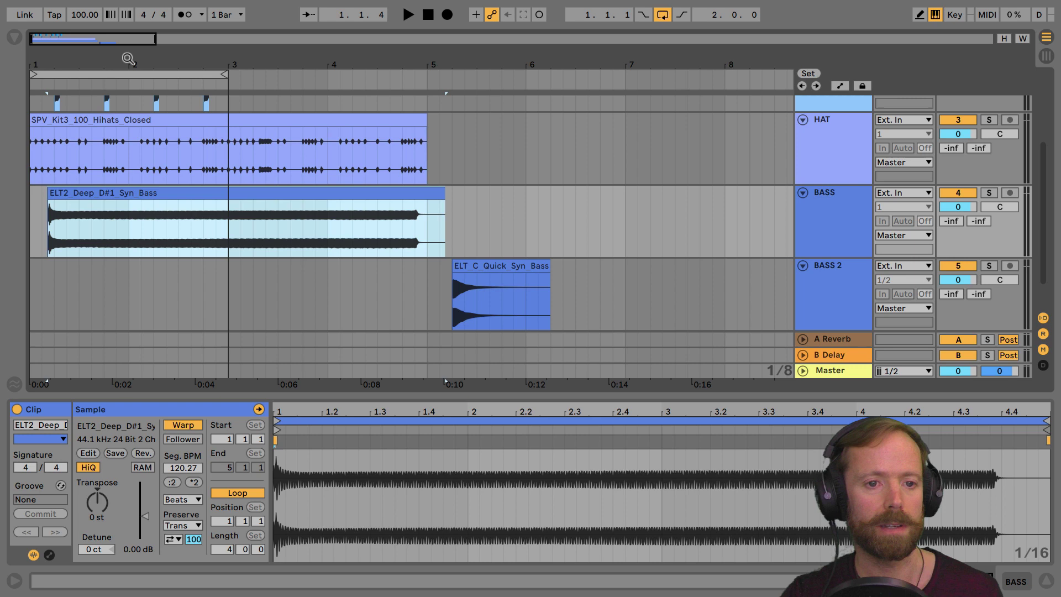
{"action": "left_click", "coordinate": [124, 194]}
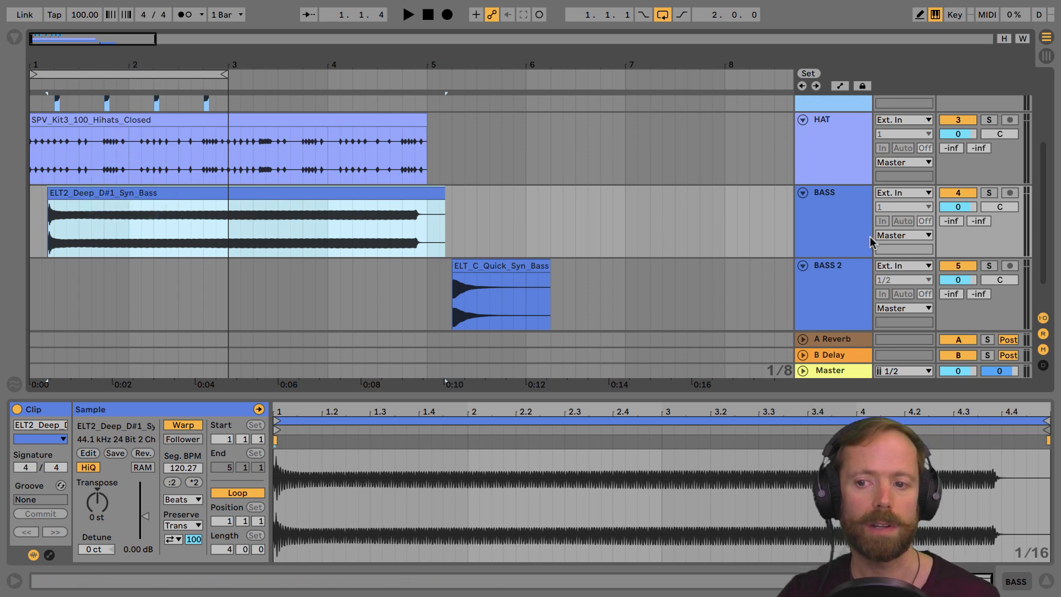
{"action": "key", "text": "Tab"}
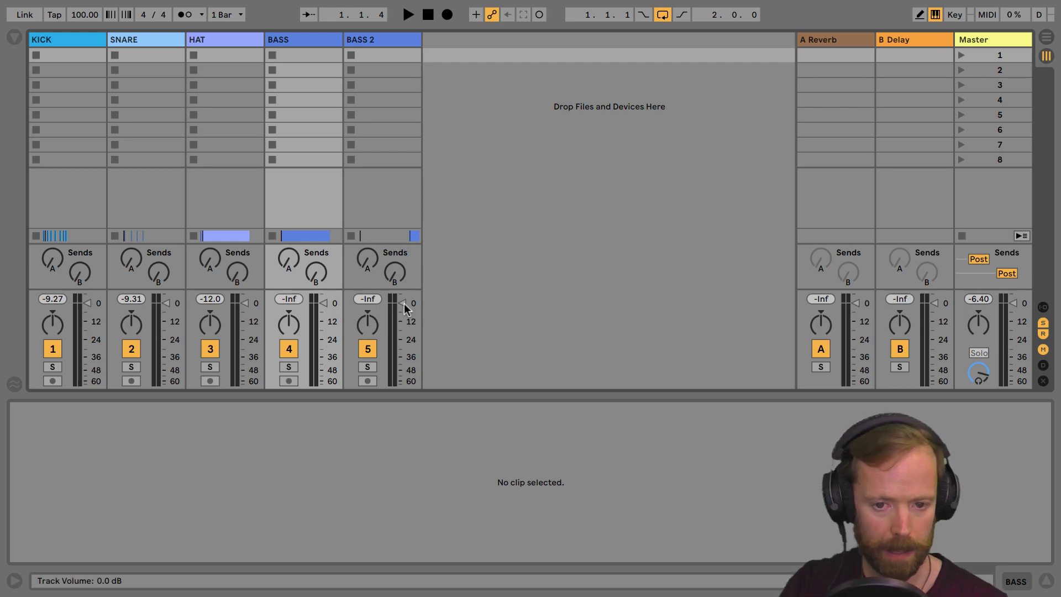
{"action": "key", "text": "Tab"}
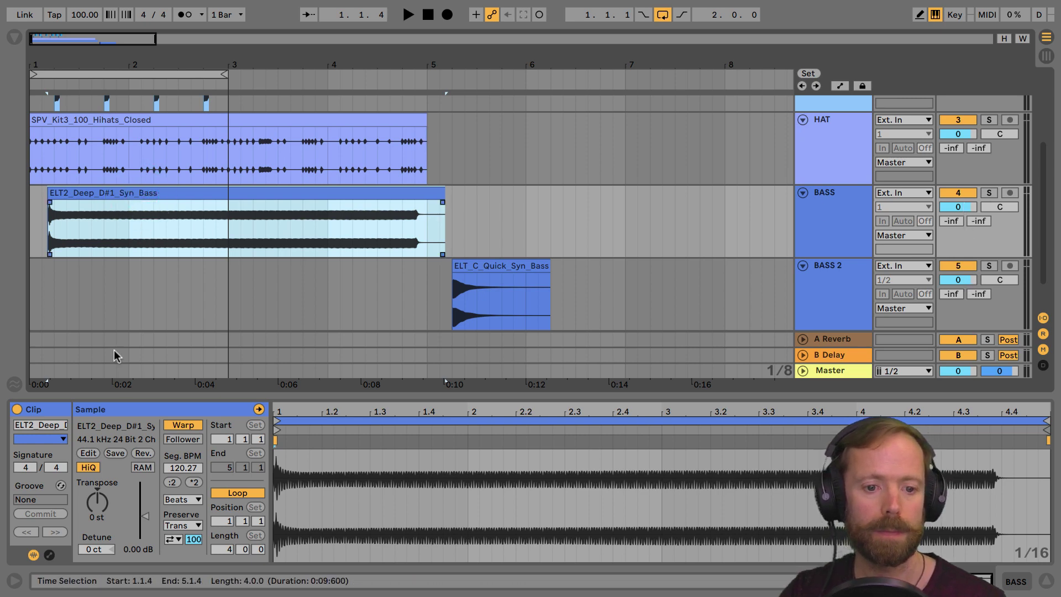
{"action": "left_click_drag", "start_coordinate": [147, 519], "coordinate": [147, 522]}
{"action": "key", "text": "space"}
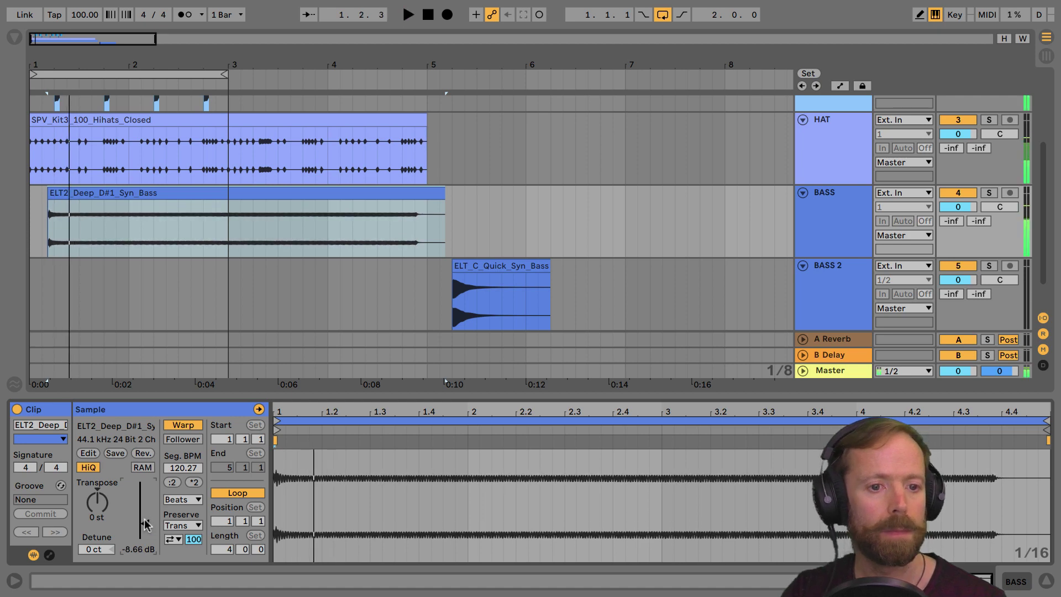
{"action": "key", "text": "space"}
{"action": "key", "text": "space"}
{"action": "left_click_drag", "start_coordinate": [145, 523], "coordinate": [145, 521]}
{"action": "key", "text": "space"}
{"action": "key", "text": "space"}
{"action": "key", "text": "space"}
{"action": "key", "text": "space"}
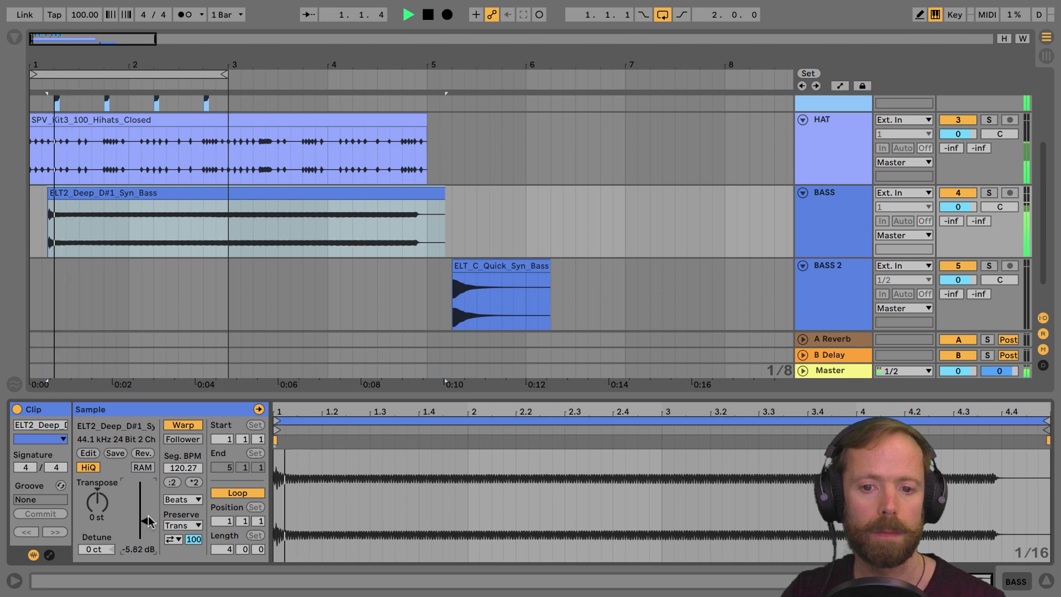
{"action": "key", "text": "space"}
Move the ELT_C_Quick_Syn_Bass clip to 1.3.3 and lower its gain to -9.25 dB, checking its level in playback
{"action": "left_click_drag", "start_coordinate": [479, 265], "coordinate": [131, 285]}
{"action": "left_click_drag", "start_coordinate": [142, 523], "coordinate": [143, 523]}
{"action": "key", "text": "space"}
{"action": "key", "text": "space"}
{"action": "key", "text": "space"}
{"action": "key", "text": "space"}
{"action": "key", "text": "space"}
{"action": "key", "text": "space"}
{"action": "key", "text": "space"}
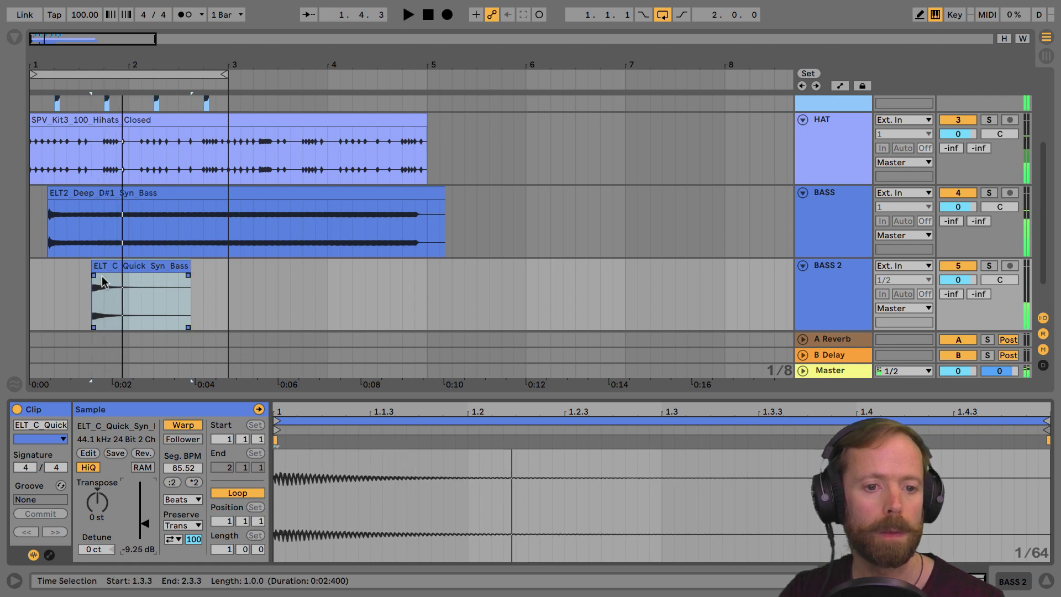
Move the ELT_C_Quick_Syn_Bass clip past the loop to 3.2.1 and hide the clip detail view
{"action": "left_click_drag", "start_coordinate": [115, 265], "coordinate": [283, 280]}
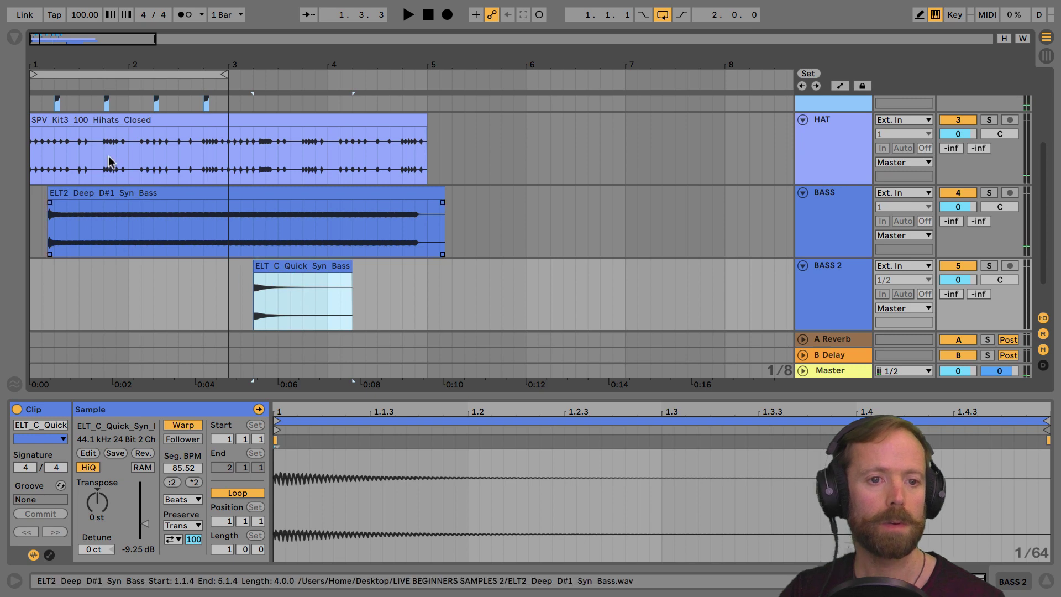
{"action": "scroll", "coordinate": [140, 176], "scroll_direction": "up", "scroll_amount": 5}
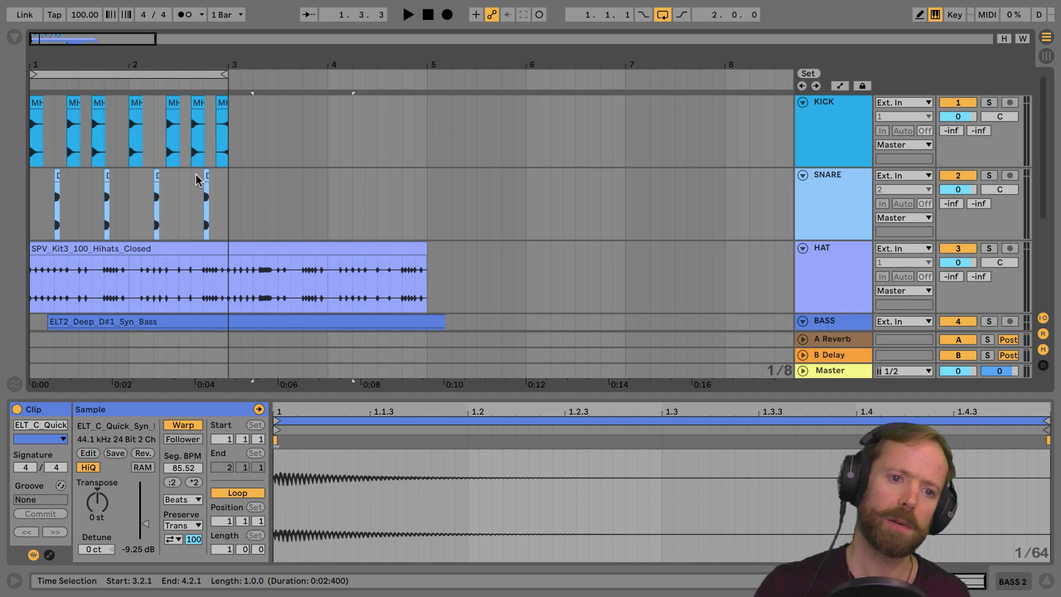
{"action": "left_click_drag", "start_coordinate": [53, 67], "coordinate": [64, 110]}
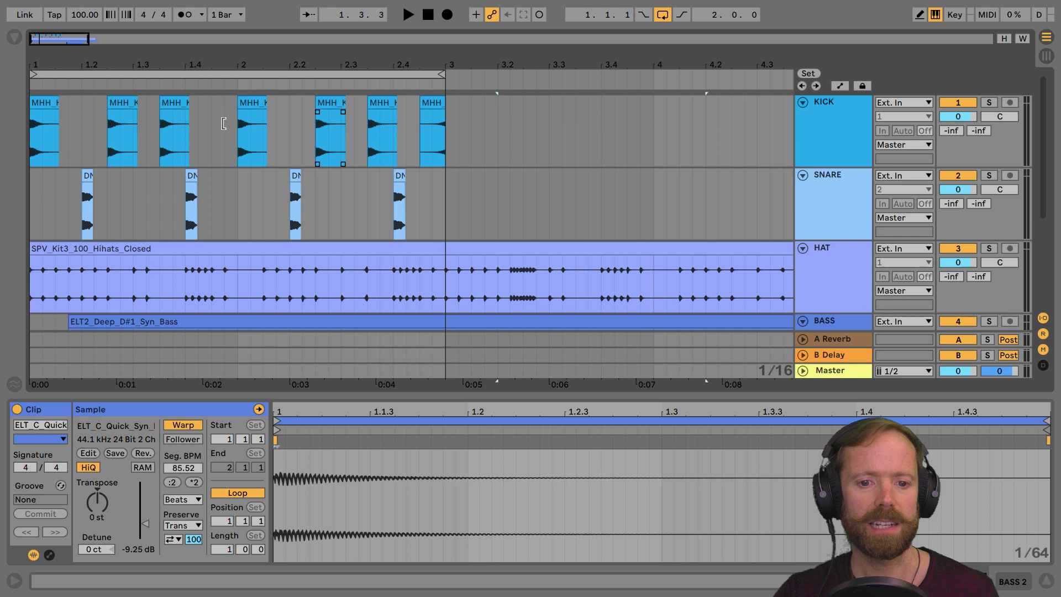
{"action": "left_click", "coordinate": [1046, 581]}
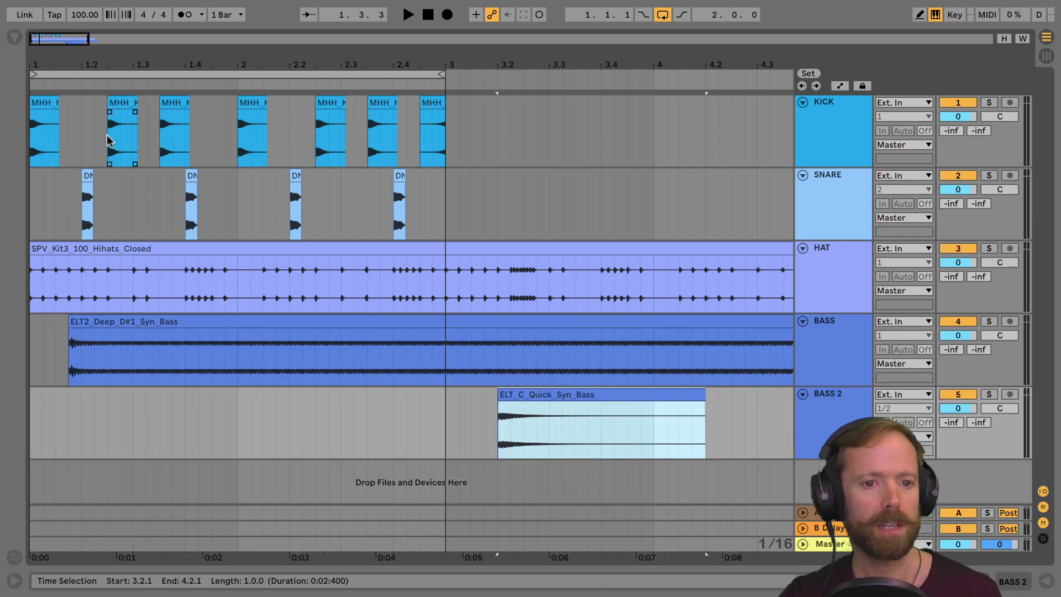
Move the ELT2_Deep_D#1_Syn_Bass clip to 1.3.2 and examine how its start lines up with the drums
{"action": "left_click_drag", "start_coordinate": [48, 63], "coordinate": [150, 101]}
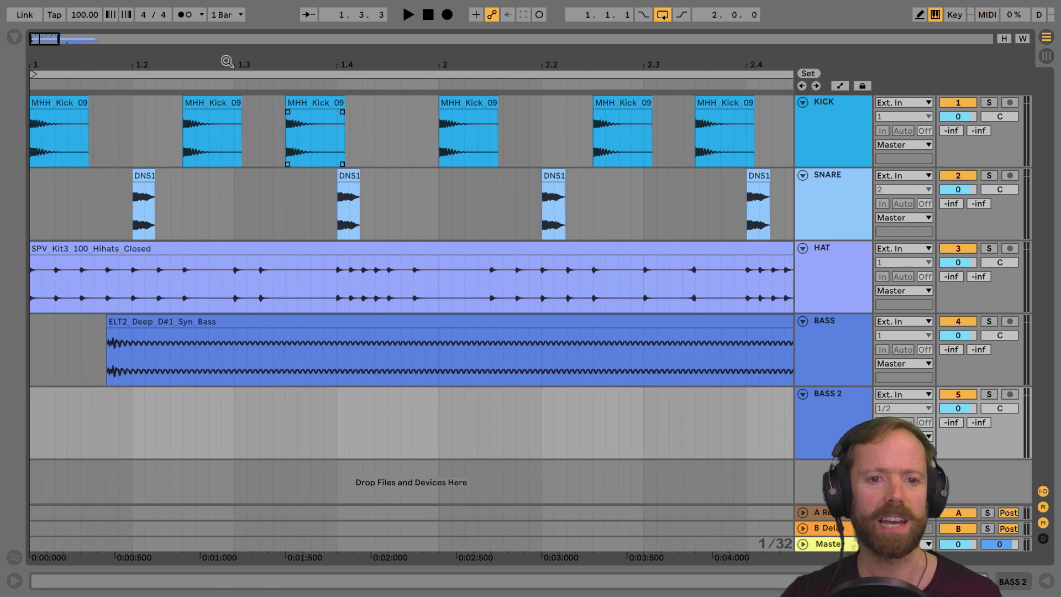
{"action": "left_click_drag", "start_coordinate": [227, 62], "coordinate": [137, 28]}
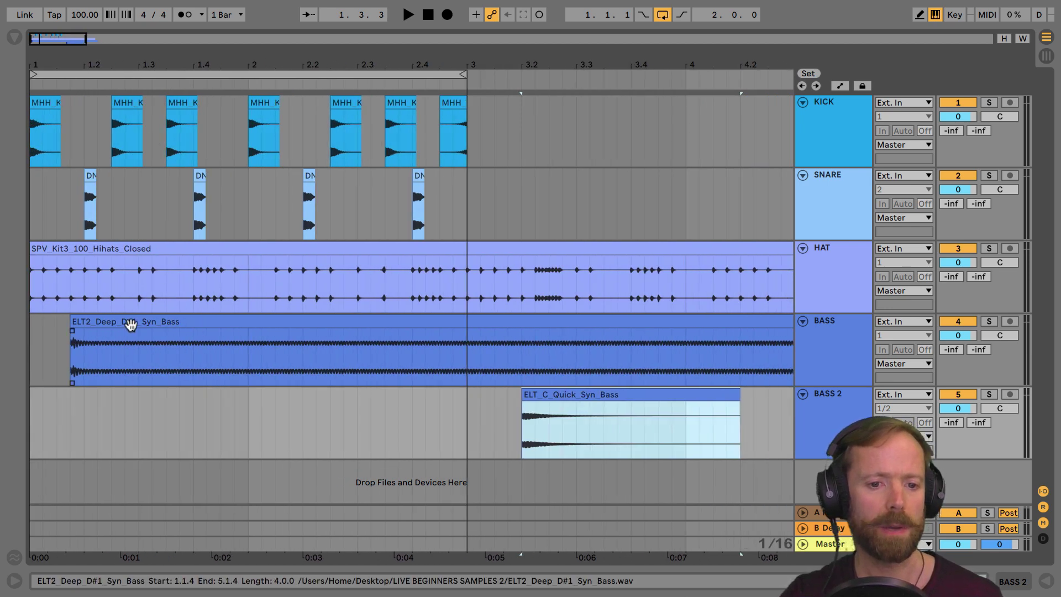
{"action": "left_click_drag", "start_coordinate": [131, 325], "coordinate": [210, 332]}
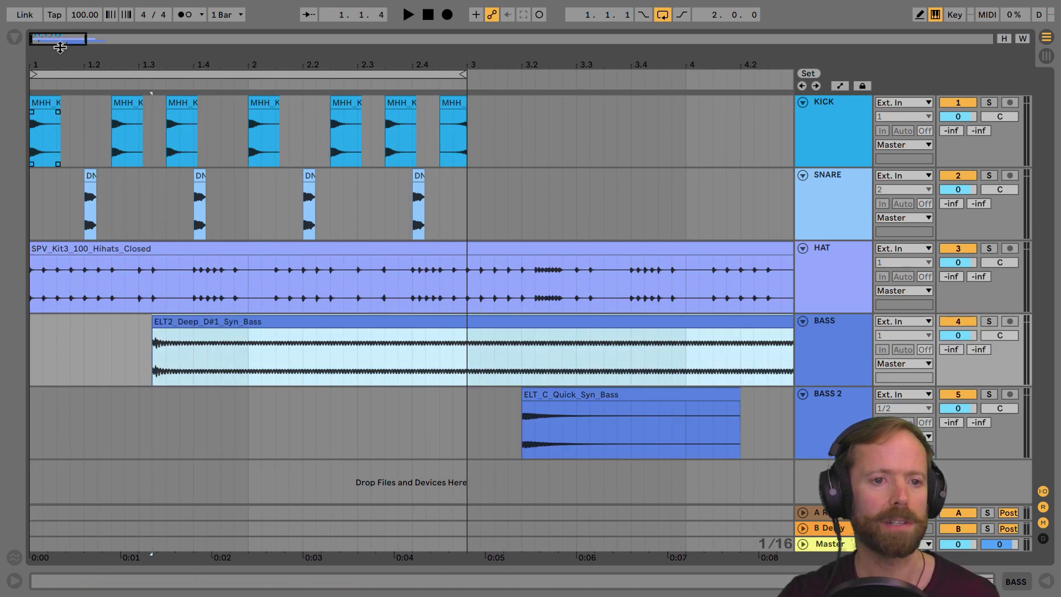
{"action": "left_click_drag", "start_coordinate": [57, 64], "coordinate": [56, 75]}
{"action": "left_click", "coordinate": [222, 320]}
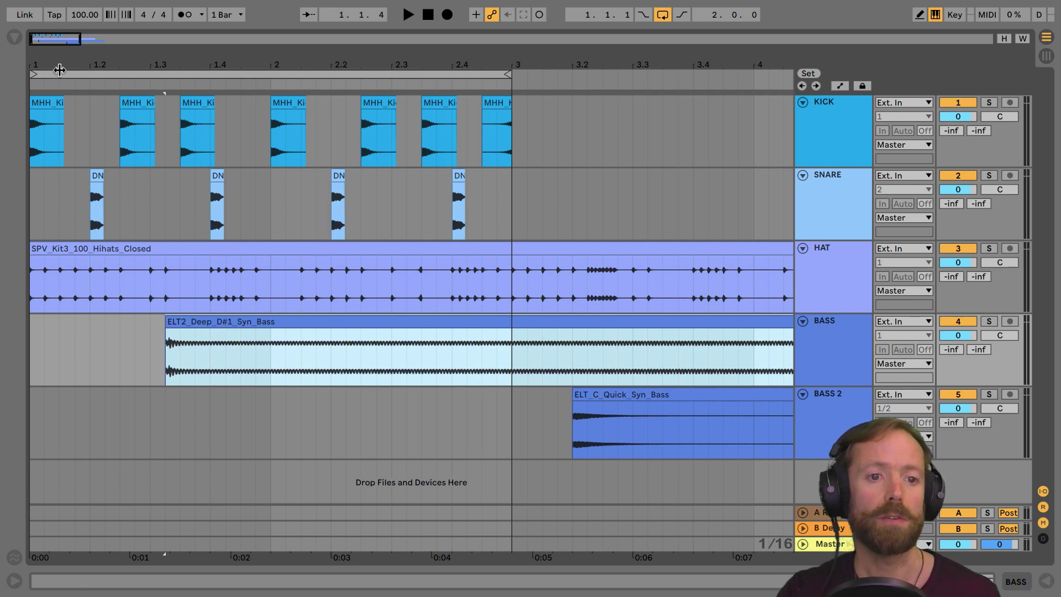
{"action": "left_click_drag", "start_coordinate": [149, 64], "coordinate": [149, 77]}
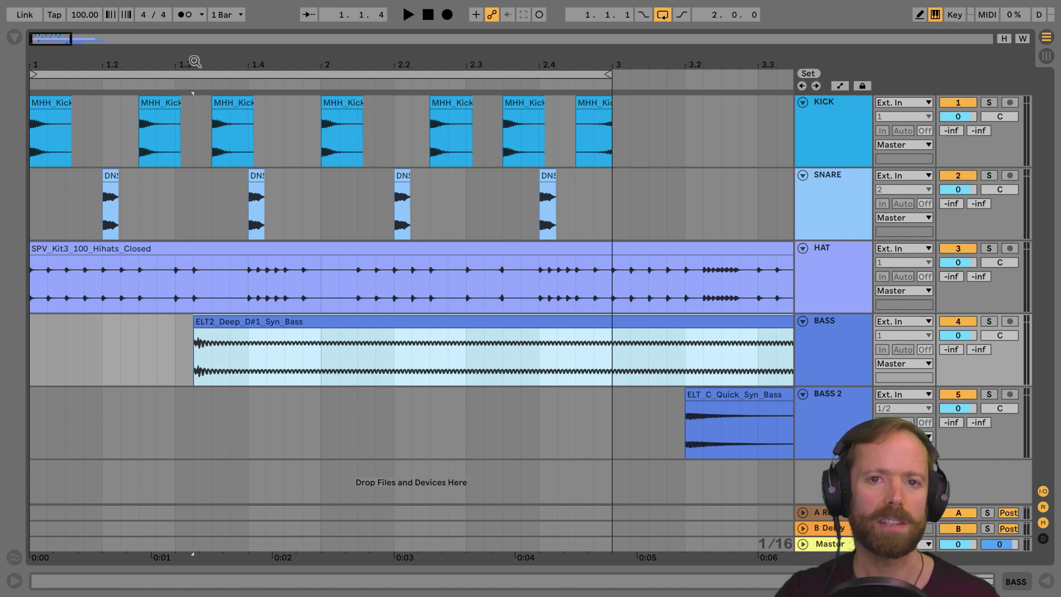
{"action": "left_click_drag", "start_coordinate": [195, 61], "coordinate": [216, 192]}
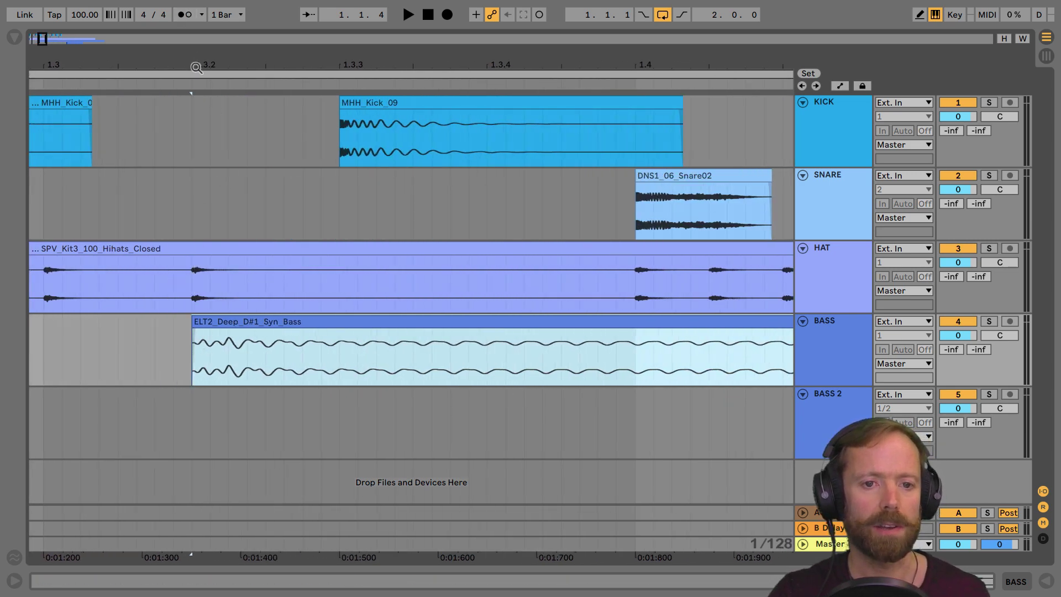
{"action": "left_click_drag", "start_coordinate": [201, 61], "coordinate": [185, 45]}
Move the ELT2_Deep_D#1_Syn_Bass clip to the loop start at 1.1.1 and play the opening beats
{"action": "left_click_drag", "start_coordinate": [233, 330], "coordinate": [90, 330]}
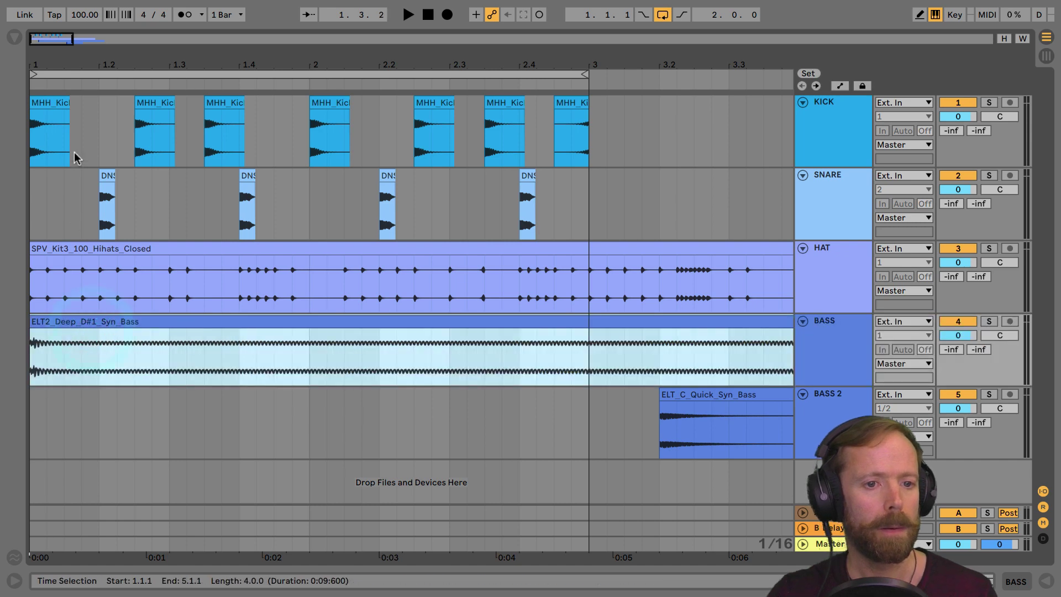
{"action": "key", "text": "space"}
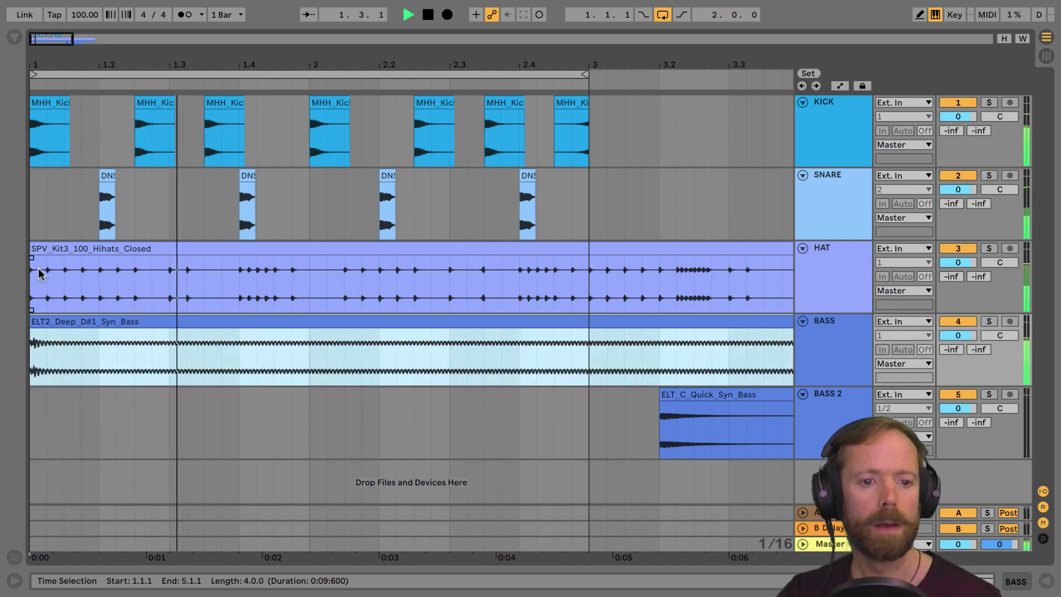
{"action": "key", "text": "space"}
{"action": "key", "text": "space"}
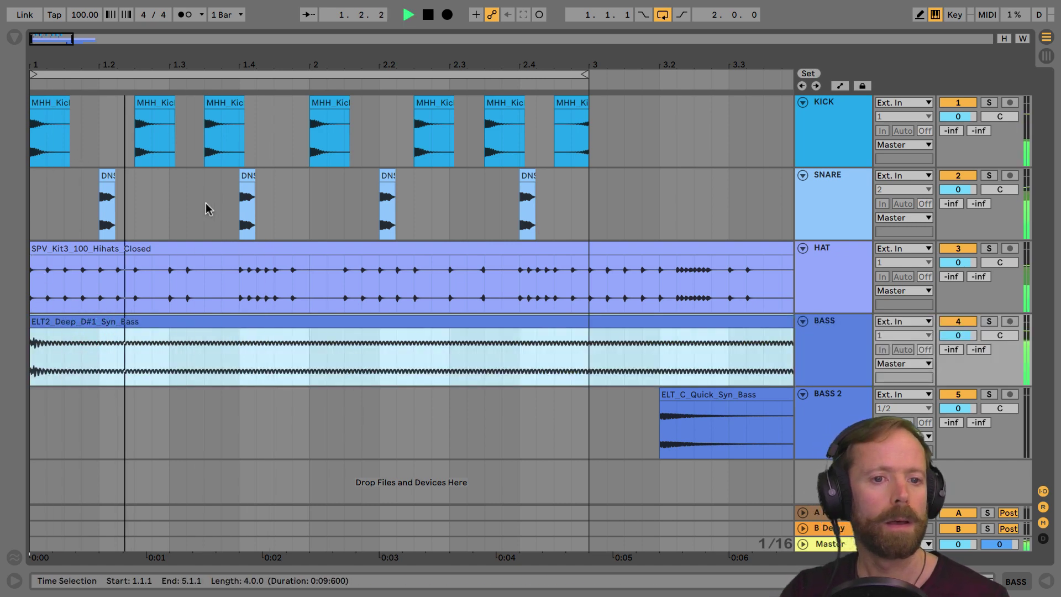
{"action": "key", "text": "space"}
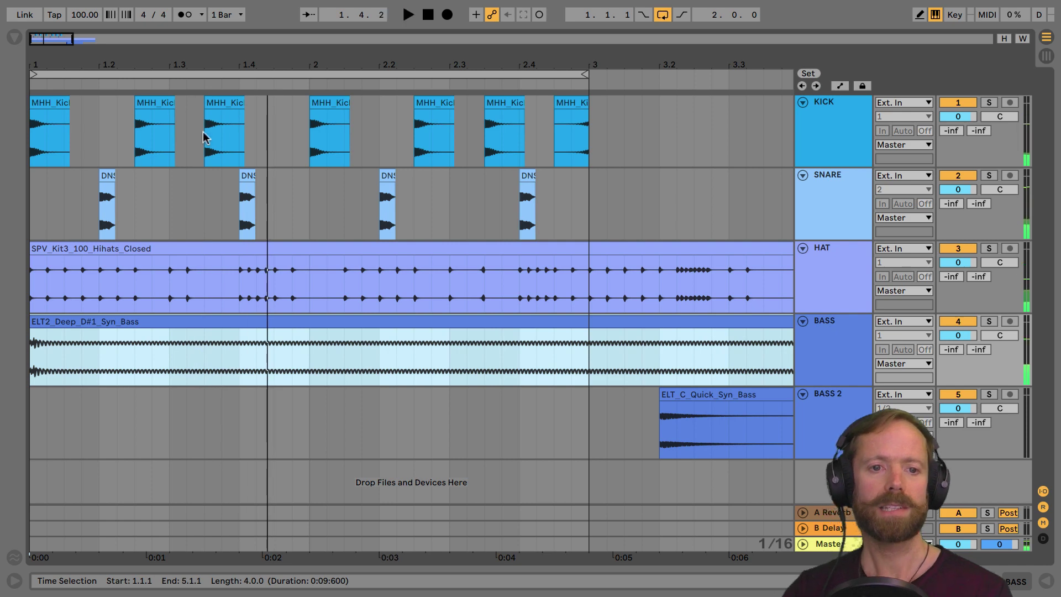
Examine the kick clips at 1.2.3 and 1.3.3 and try insert marks at several points inside the BASS clip
{"action": "left_click", "coordinate": [153, 104]}
{"action": "left_click", "coordinate": [225, 102]}
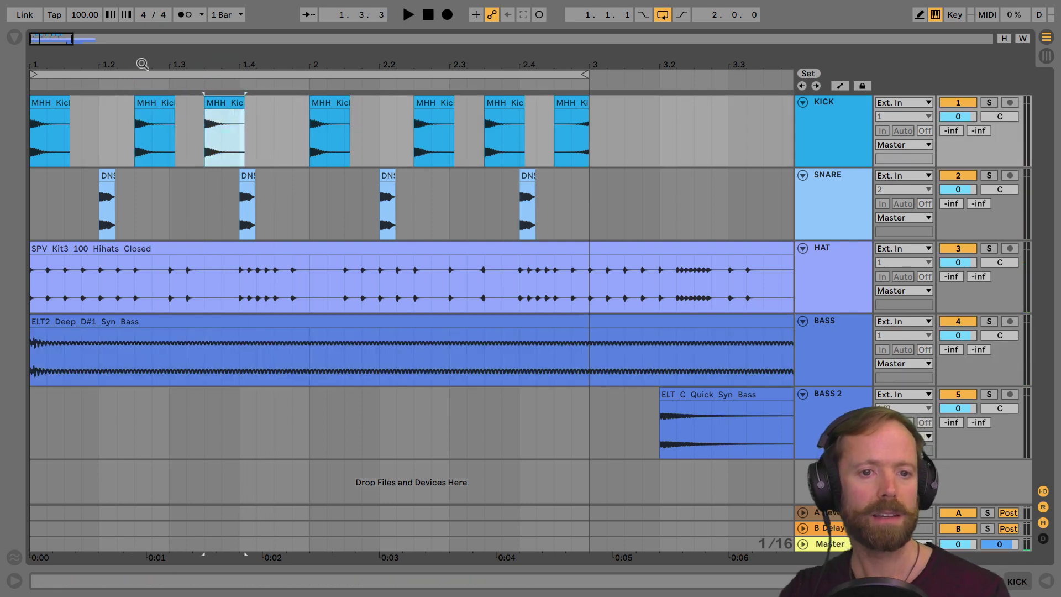
{"action": "left_click_drag", "start_coordinate": [141, 64], "coordinate": [222, 121]}
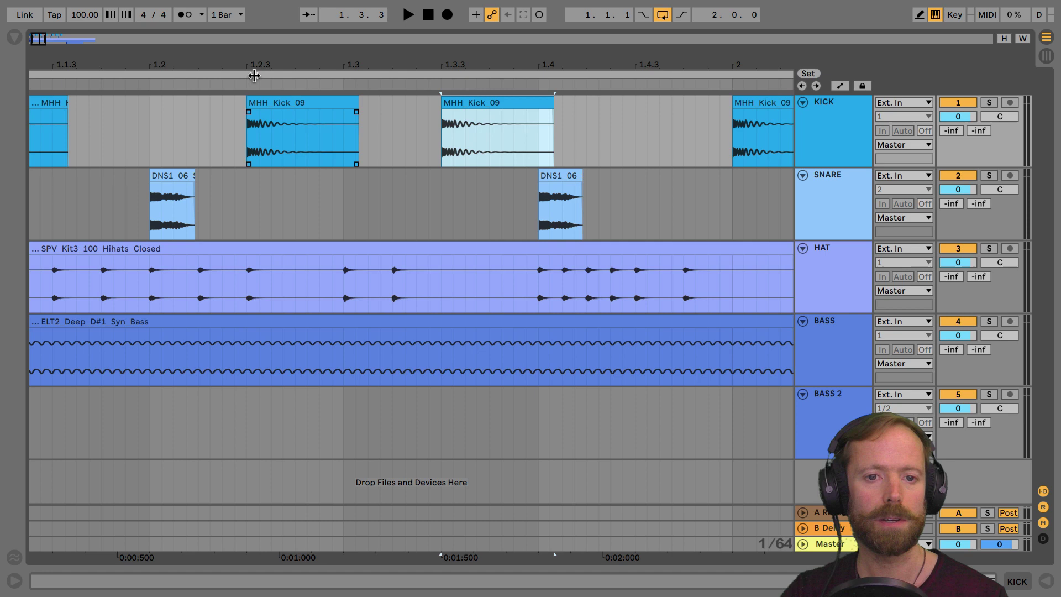
{"action": "left_click_drag", "start_coordinate": [253, 59], "coordinate": [220, 22]}
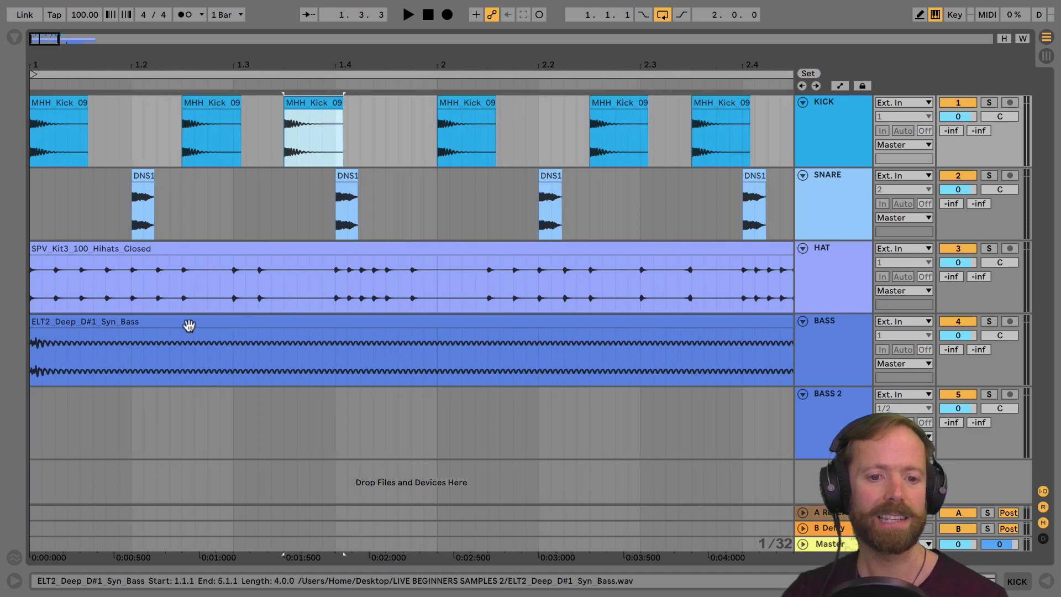
{"action": "left_click", "coordinate": [190, 344]}
{"action": "left_click", "coordinate": [159, 335]}
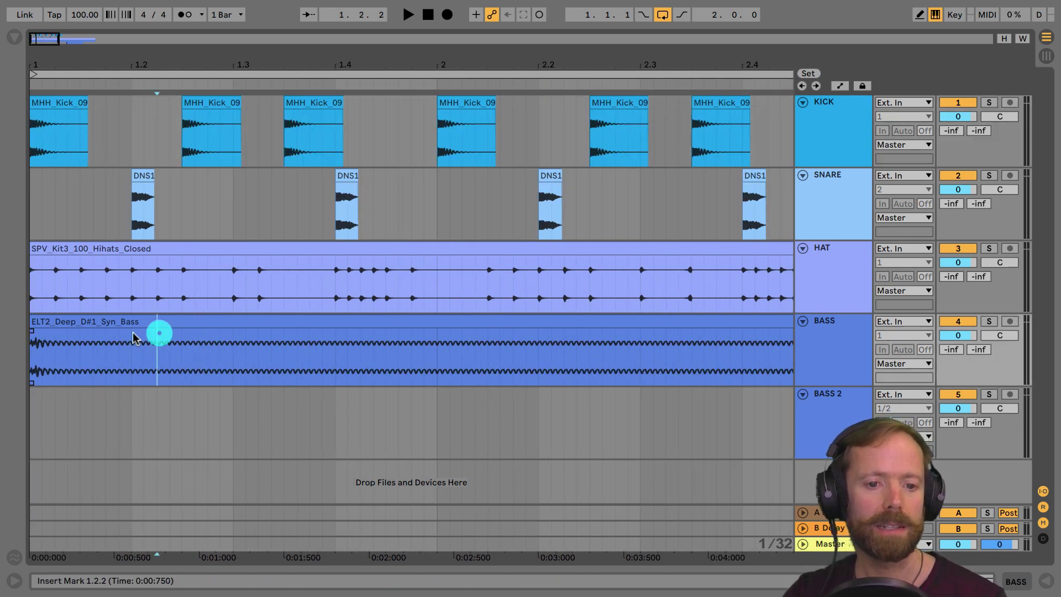
{"action": "left_click", "coordinate": [104, 338]}
{"action": "left_click", "coordinate": [156, 341]}
{"action": "left_click", "coordinate": [174, 339]}
{"action": "left_click", "coordinate": [231, 341]}
{"action": "left_click", "coordinate": [462, 349]}
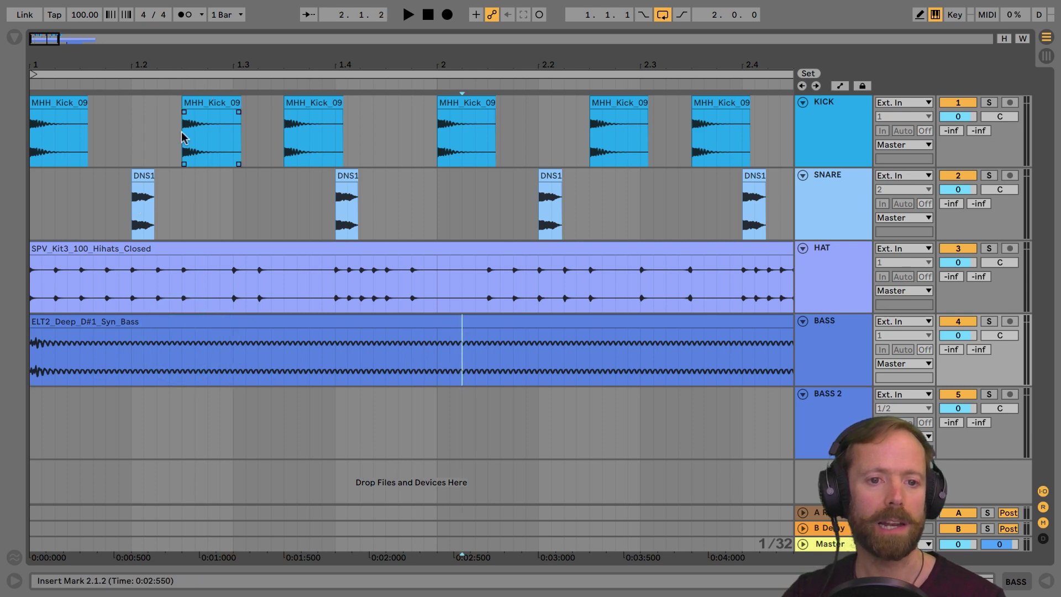
Split the ELT2_Deep_D#1_Syn_Bass clip at 1.2.3, where the second kick starts
{"action": "left_click", "coordinate": [181, 349]}
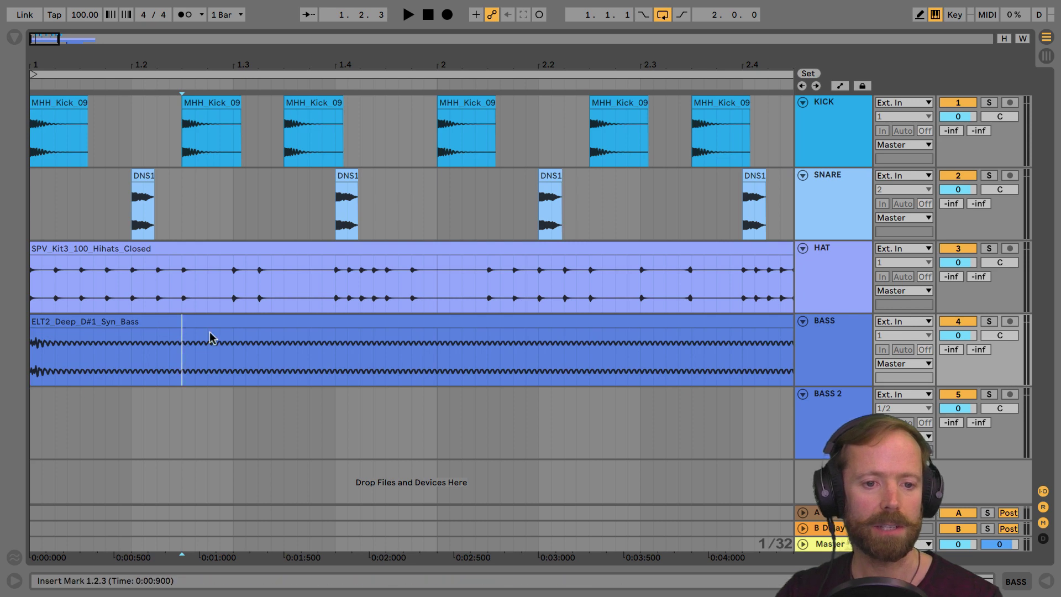
{"action": "left_click", "coordinate": [87, 6]}
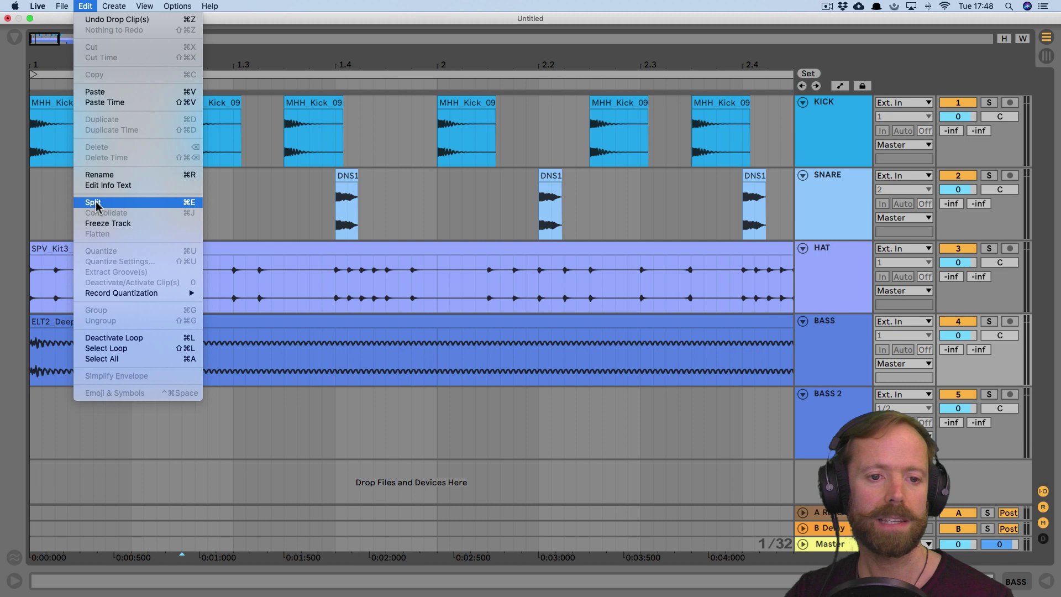
{"action": "left_click", "coordinate": [189, 202]}
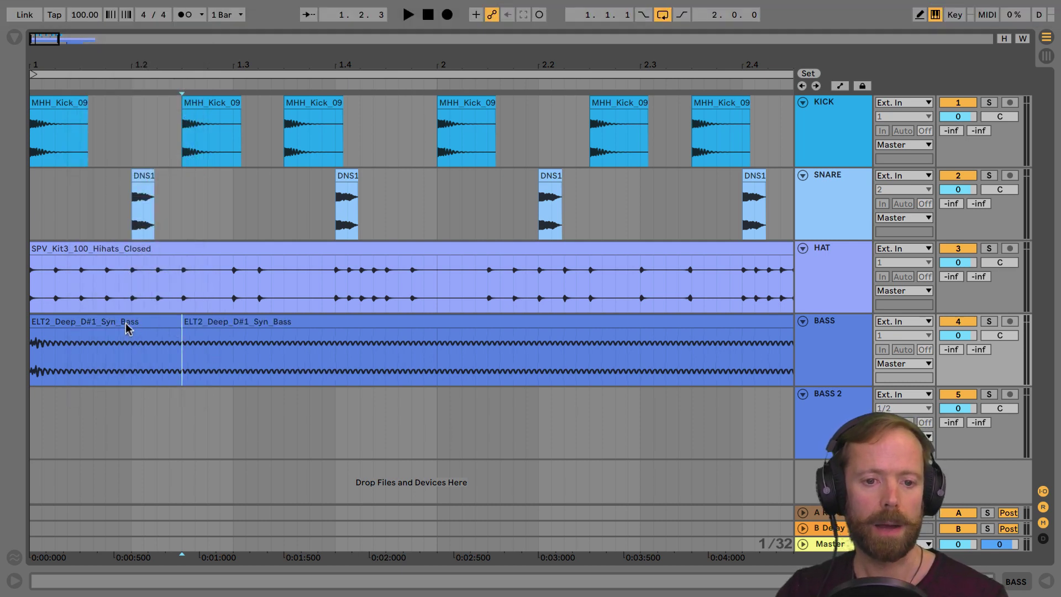
Compare the two halves of the split bass clip and delete the part after 1.2.3
{"action": "left_click", "coordinate": [128, 325]}
{"action": "left_click", "coordinate": [187, 325]}
{"action": "left_click", "coordinate": [127, 324]}
{"action": "left_click", "coordinate": [184, 332]}
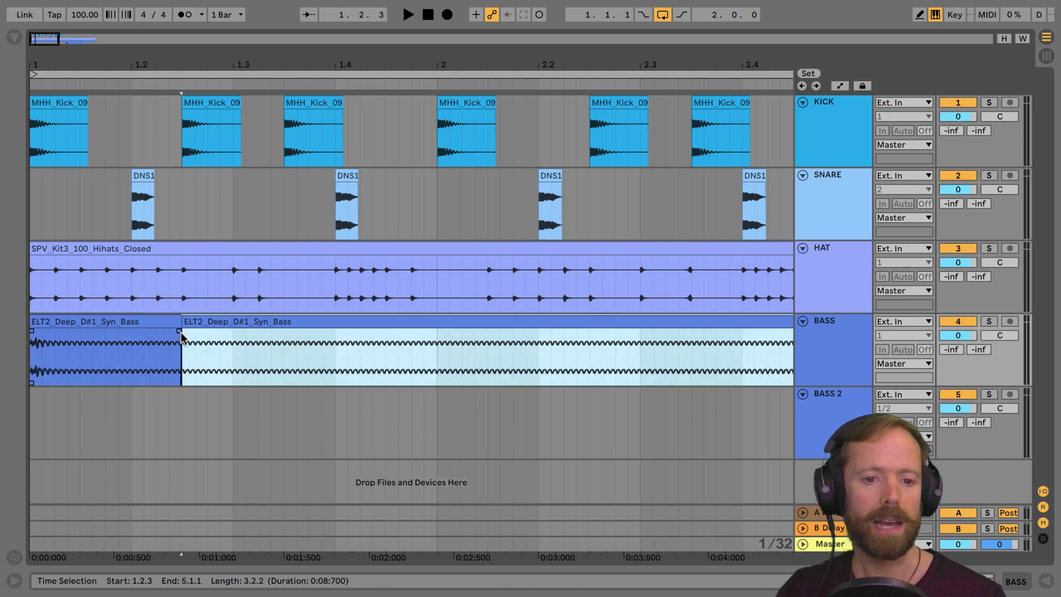
{"action": "left_click", "coordinate": [157, 319]}
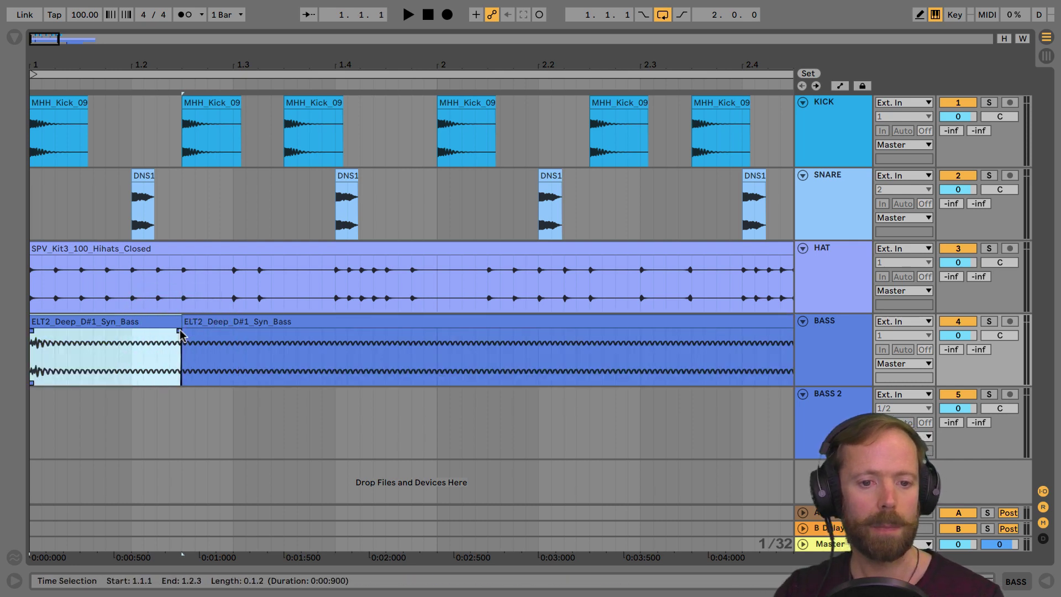
{"action": "left_click", "coordinate": [141, 320]}
{"action": "left_click", "coordinate": [236, 321]}
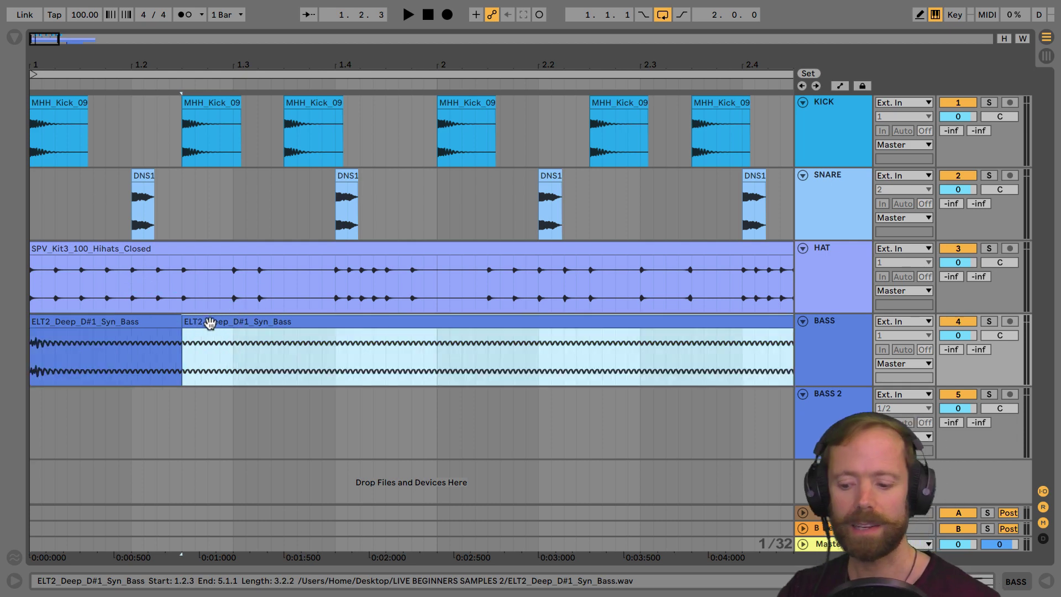
{"action": "key", "text": "Delete"}
Try moving the shortened bass clip to 1.3.3 and return it to 1.1.1
{"action": "left_click", "coordinate": [119, 323]}
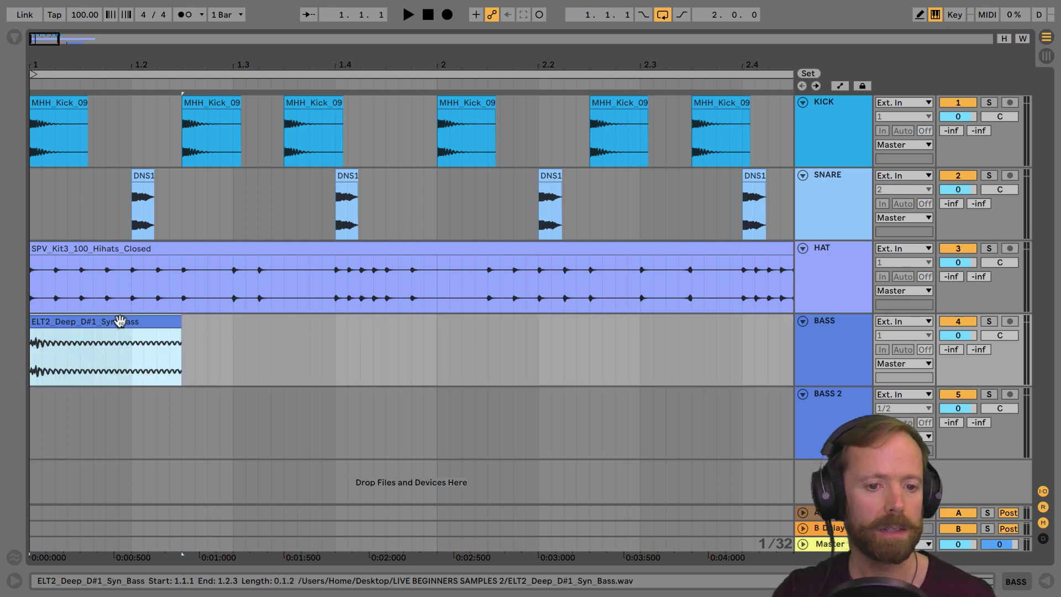
{"action": "left_click_drag", "start_coordinate": [99, 323], "coordinate": [340, 318]}
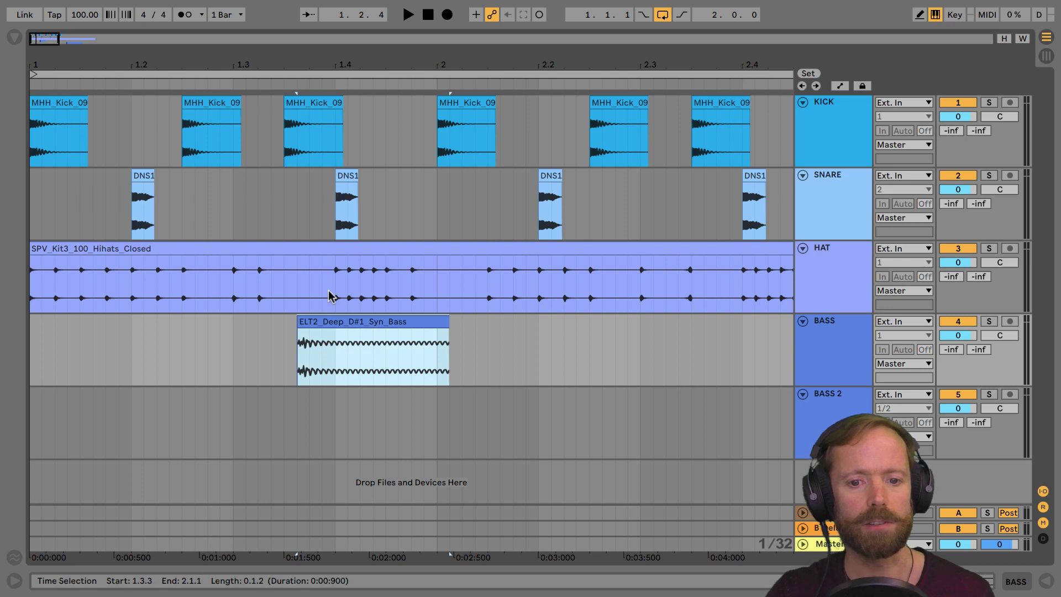
{"action": "left_click_drag", "start_coordinate": [347, 321], "coordinate": [48, 320]}
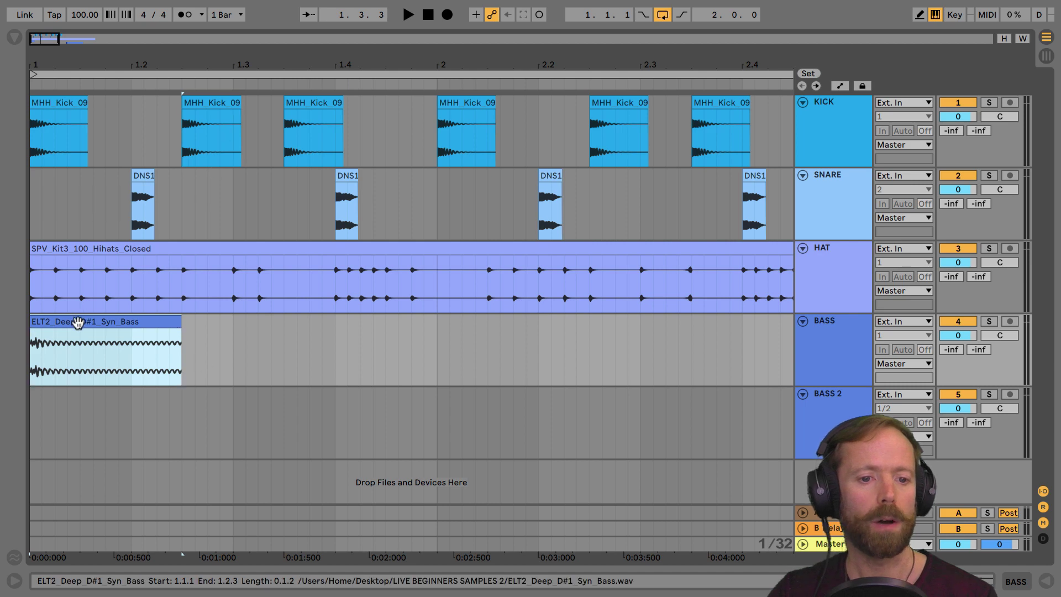
Copy the shortened bass clip to the kick positions 1.2.3, 1.3.3, 2.1.1 and 2.2.3
{"action": "left_click_drag", "start_coordinate": [78, 323], "coordinate": [232, 325]}
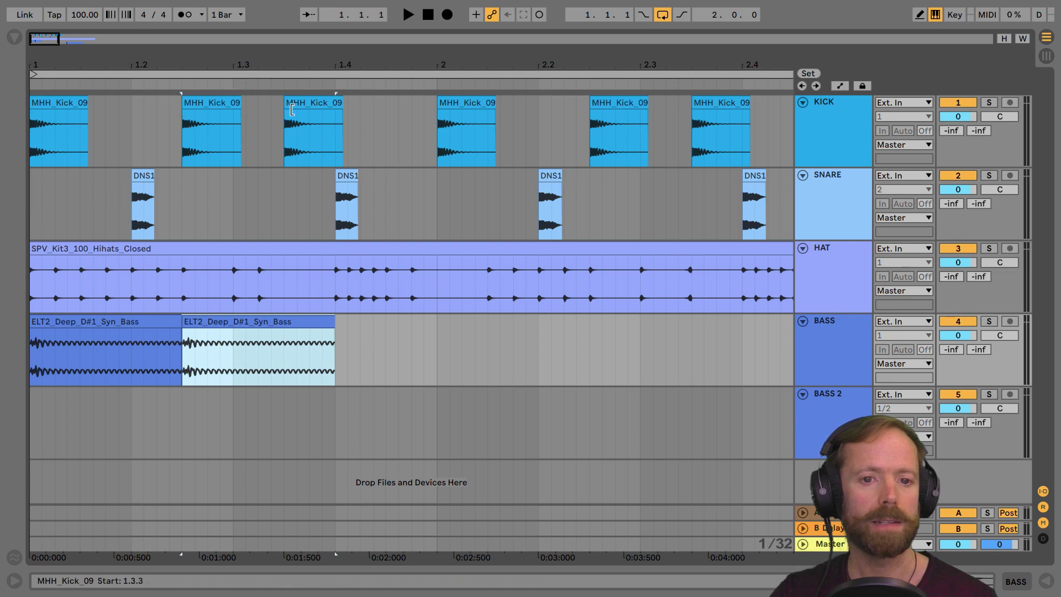
{"action": "left_click_drag", "start_coordinate": [220, 320], "coordinate": [313, 323]}
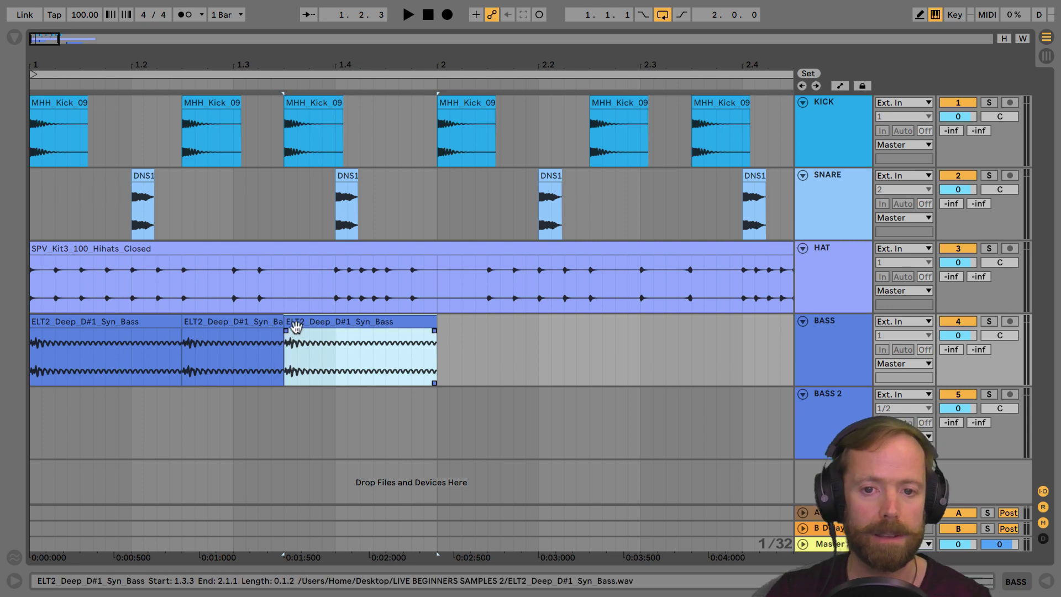
{"action": "left_click_drag", "start_coordinate": [317, 322], "coordinate": [460, 324]}
{"action": "key", "text": "super+d"}
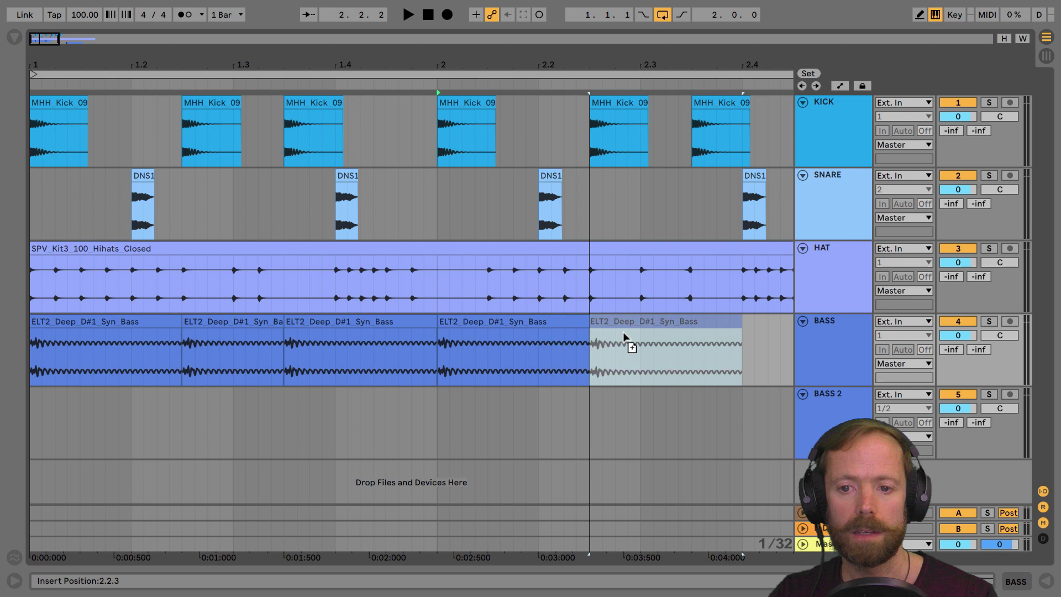
{"action": "left_click", "coordinate": [611, 338]}
Copy the bass clip to the kick at 2.3.3 and trim the copy's end to 2.4.3
{"action": "scroll", "coordinate": [608, 338], "scroll_direction": "right", "scroll_amount": 5}
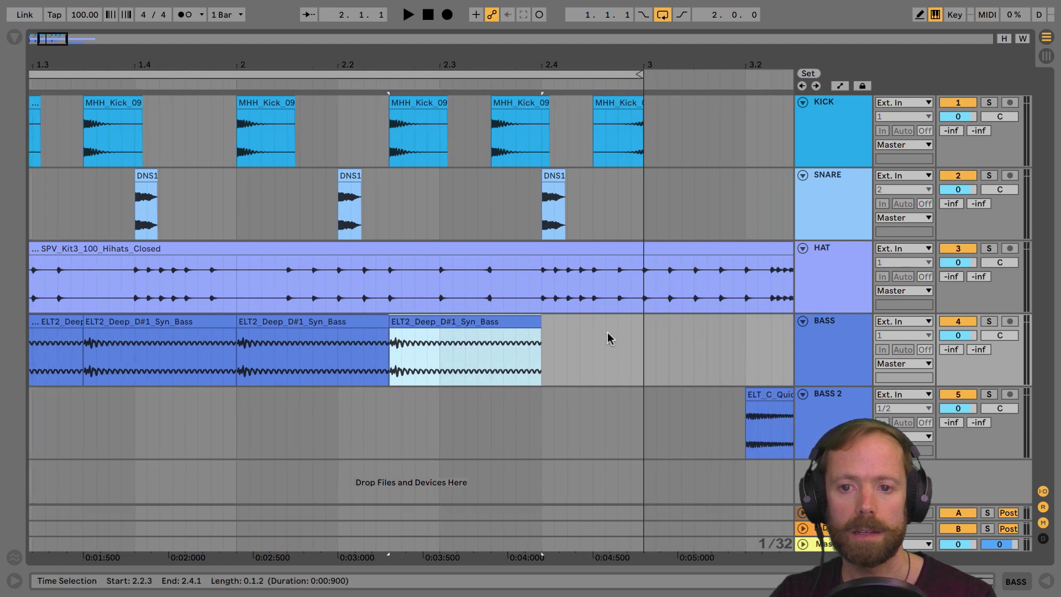
{"action": "left_click_drag", "start_coordinate": [483, 322], "coordinate": [550, 327]}
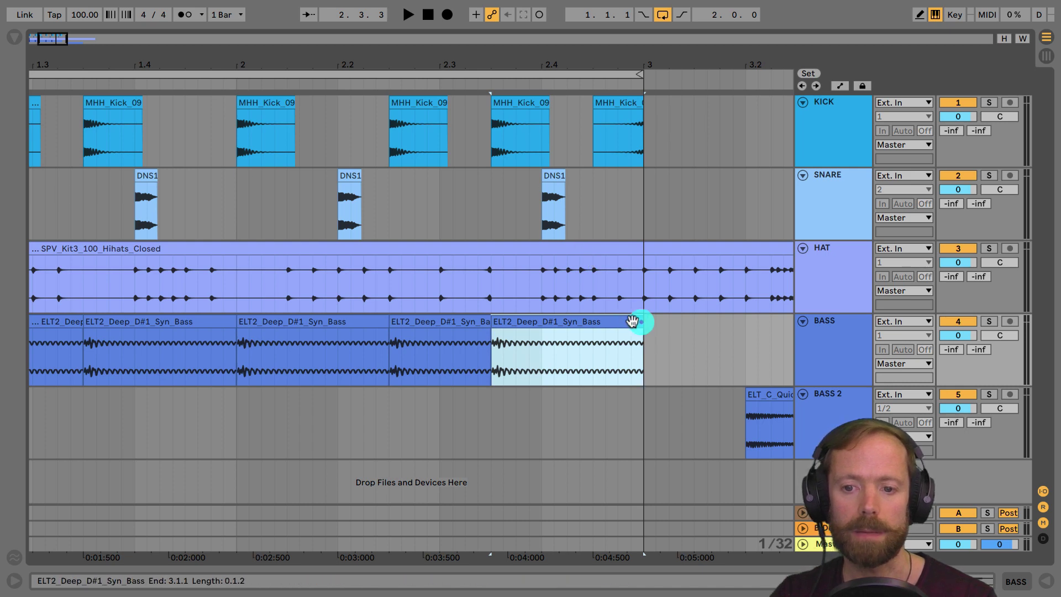
{"action": "left_click_drag", "start_coordinate": [637, 322], "coordinate": [594, 323]}
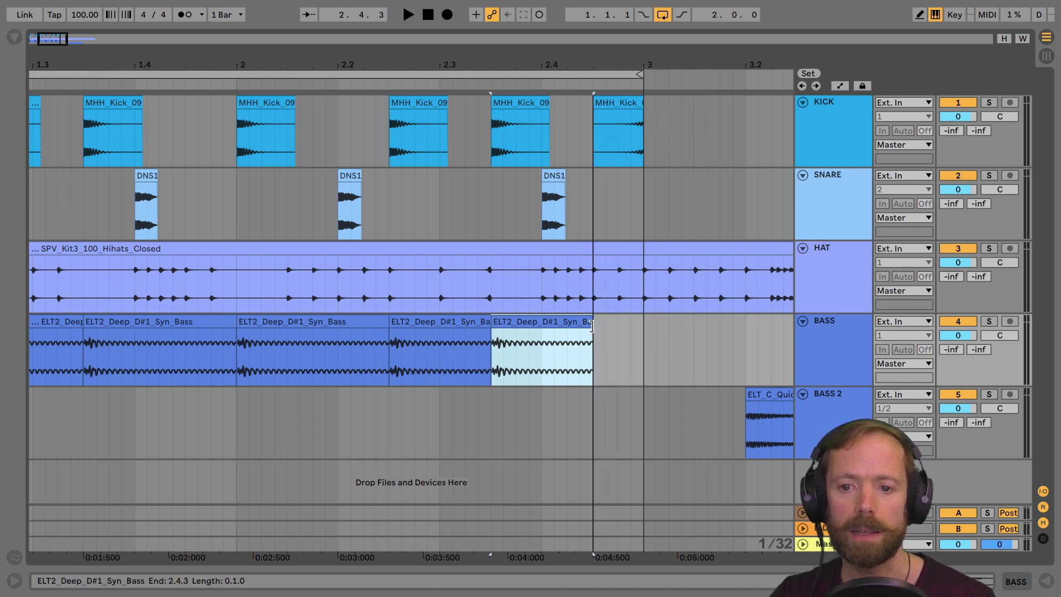
Play the two-bar loop to check the bass pattern against the kick
{"action": "left_click", "coordinate": [585, 224]}
{"action": "key", "text": "space"}
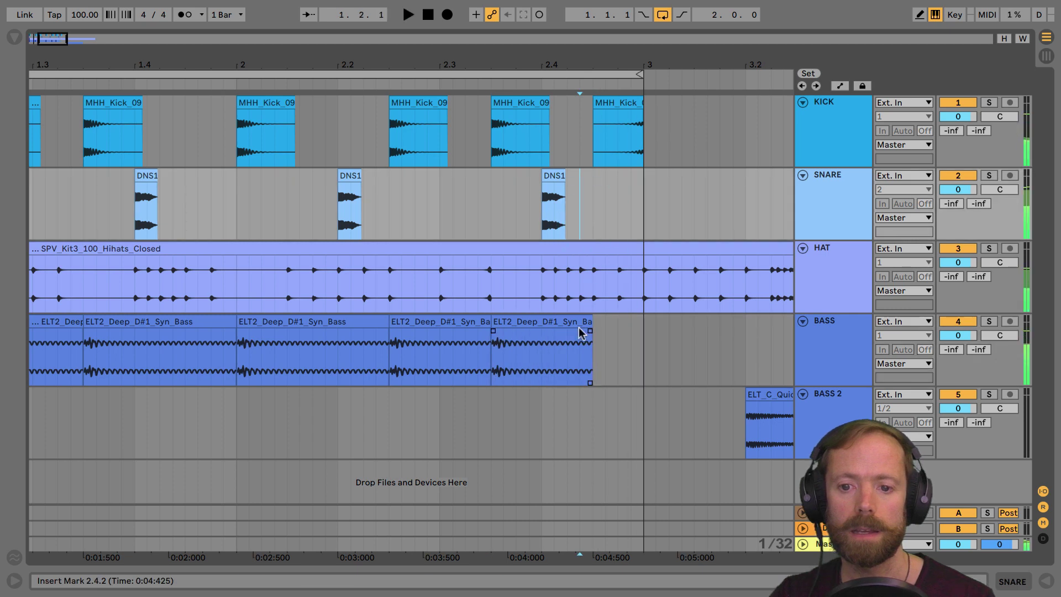
{"action": "left_click", "coordinate": [477, 208]}
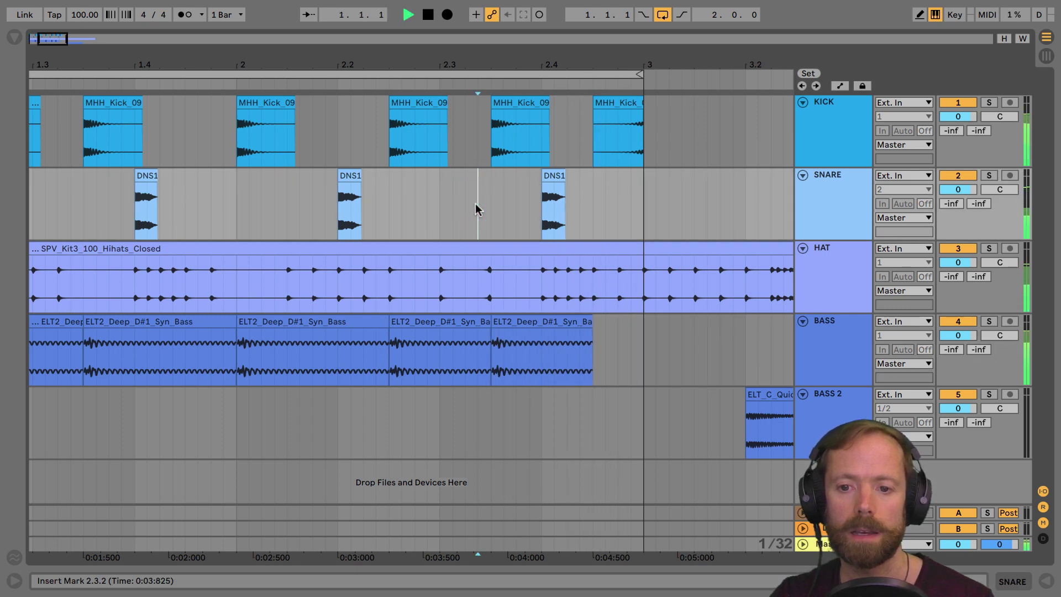
{"action": "key", "text": "space"}
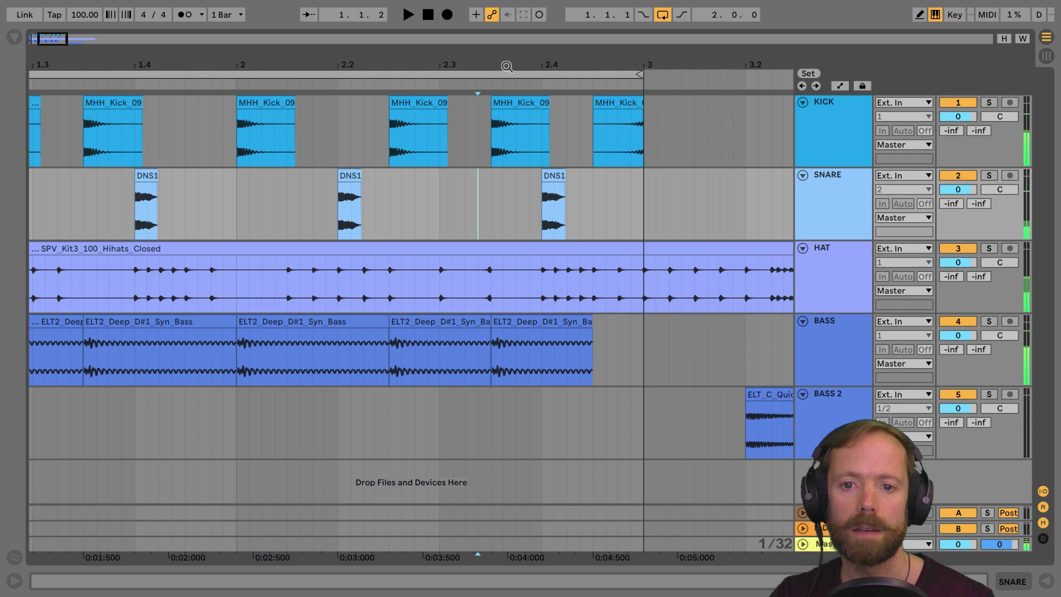
{"action": "left_click_drag", "start_coordinate": [507, 66], "coordinate": [454, 66]}
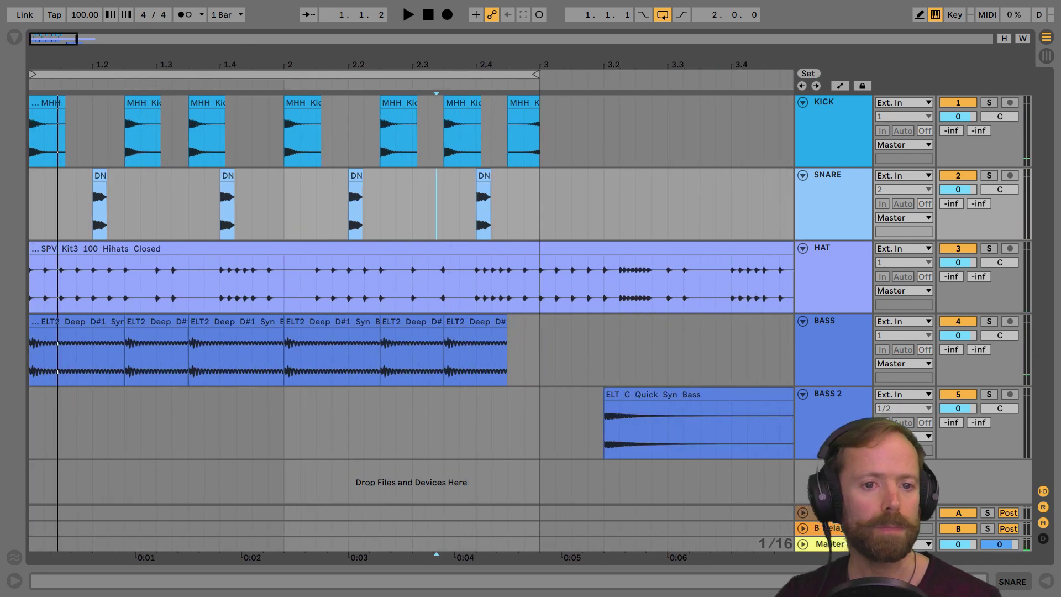
{"action": "left_click_drag", "start_coordinate": [120, 65], "coordinate": [133, 69]}
{"action": "key", "text": "space"}
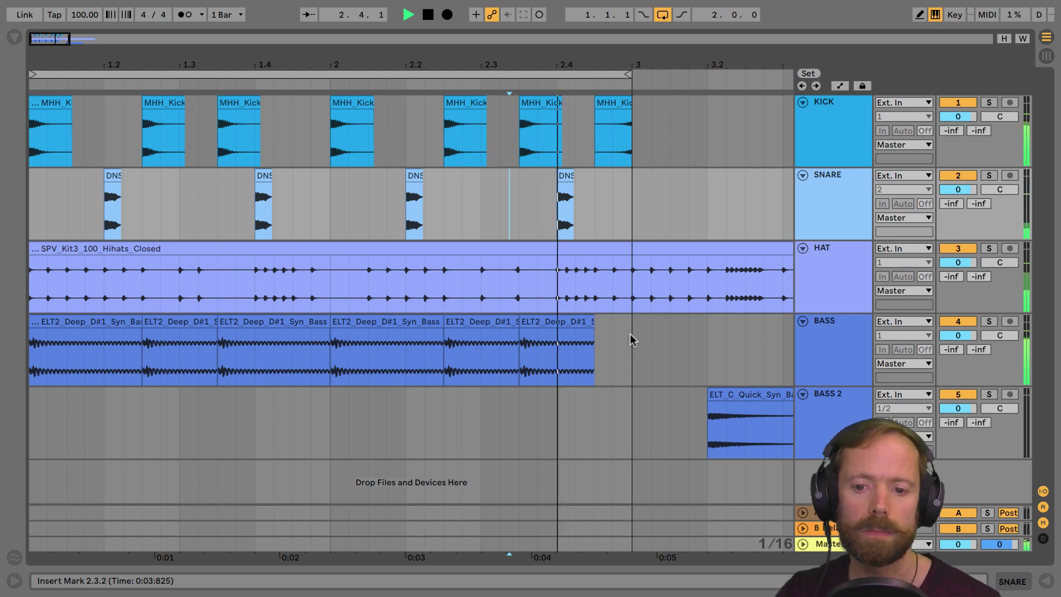
Add a short fade-out to the end of the last BASS clip and replay the end of the loop to check it
{"action": "key", "text": "space"}
{"action": "left_click", "coordinate": [592, 334]}
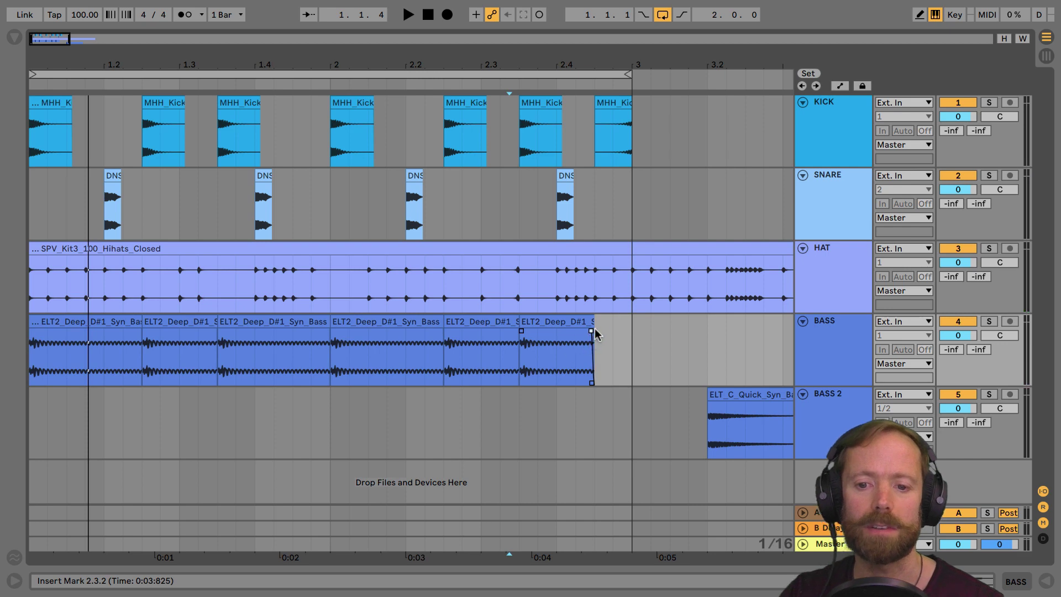
{"action": "key", "text": "space"}
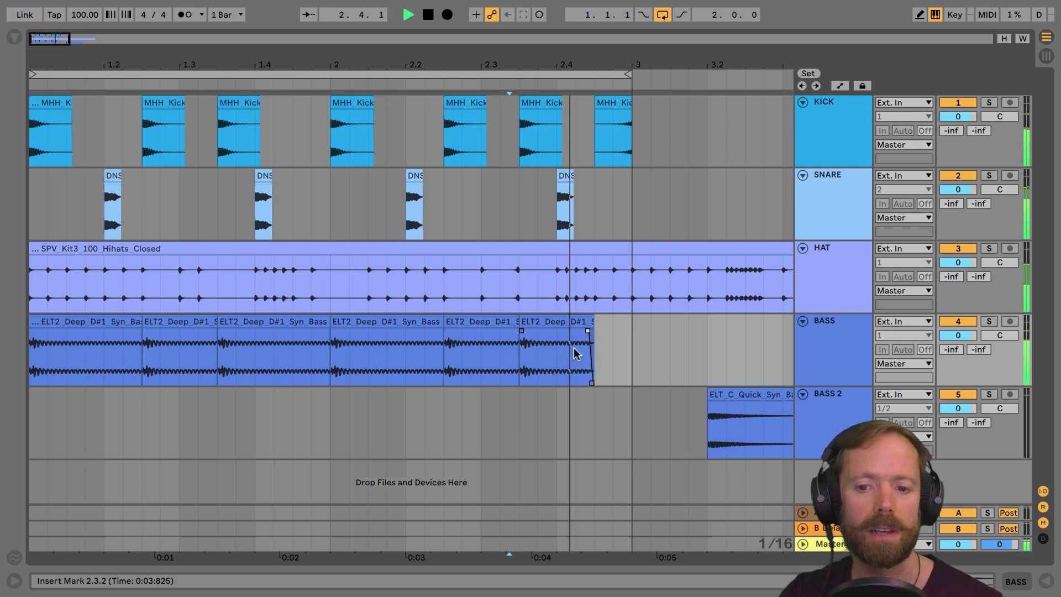
{"action": "key", "text": "space"}
{"action": "key", "text": "space"}
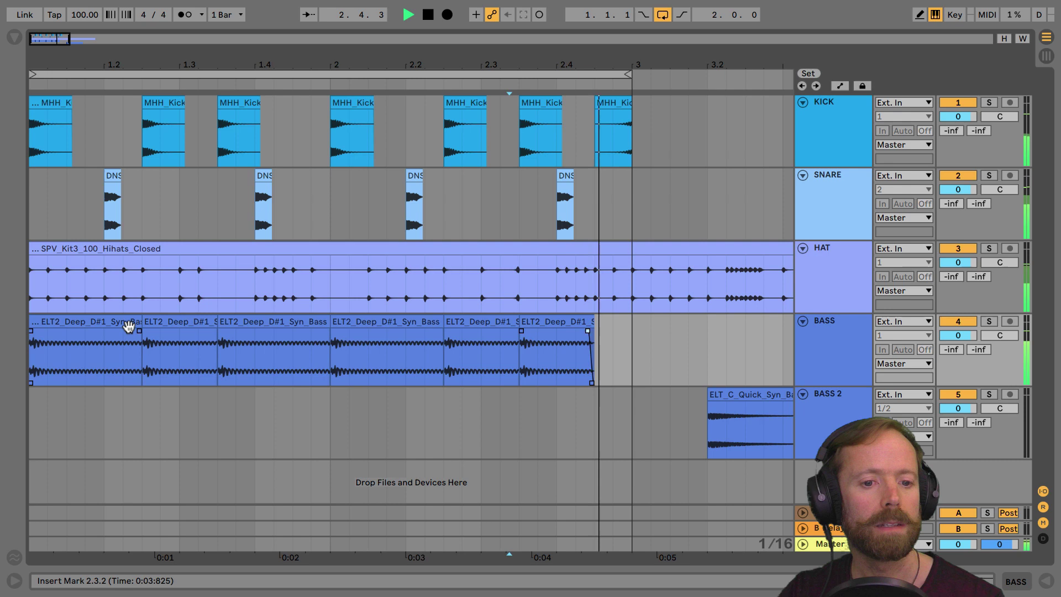
{"action": "key", "text": "space"}
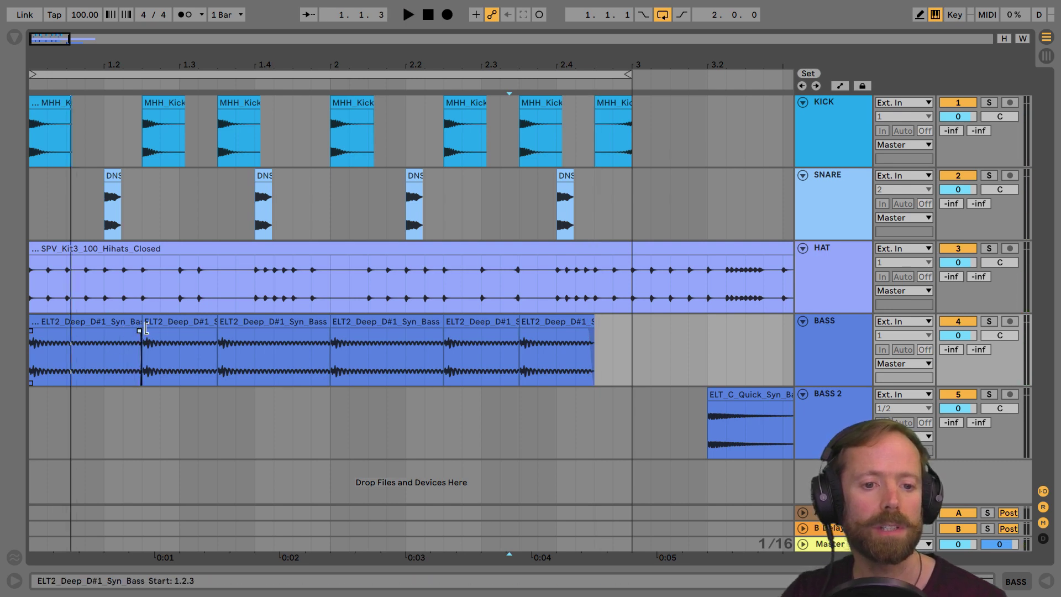
Play the two-bar loop from its start to check the bass pattern against the kicks
{"action": "left_click", "coordinate": [186, 362]}
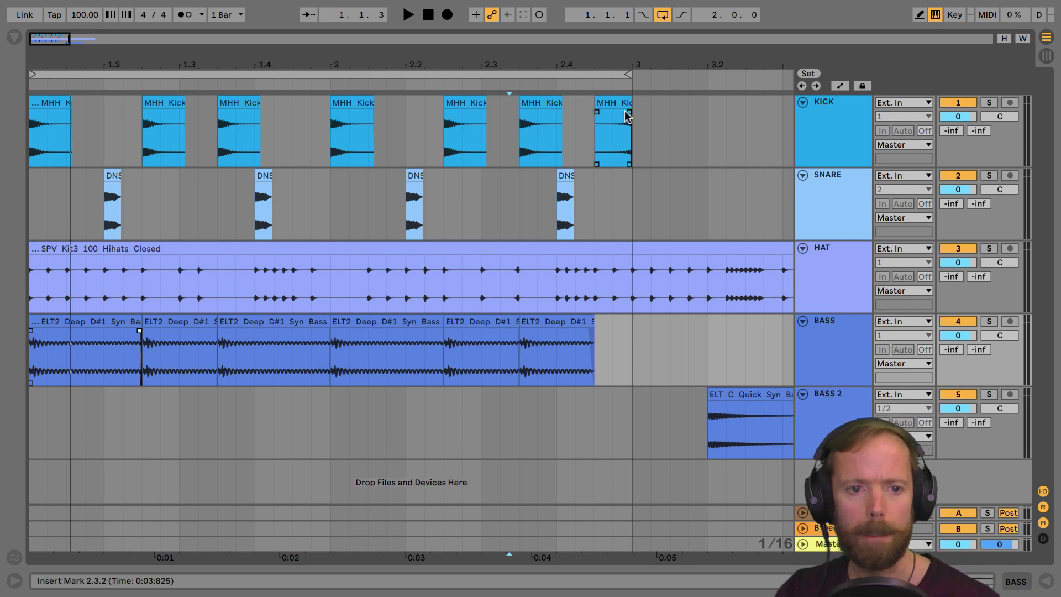
{"action": "key", "text": "space"}
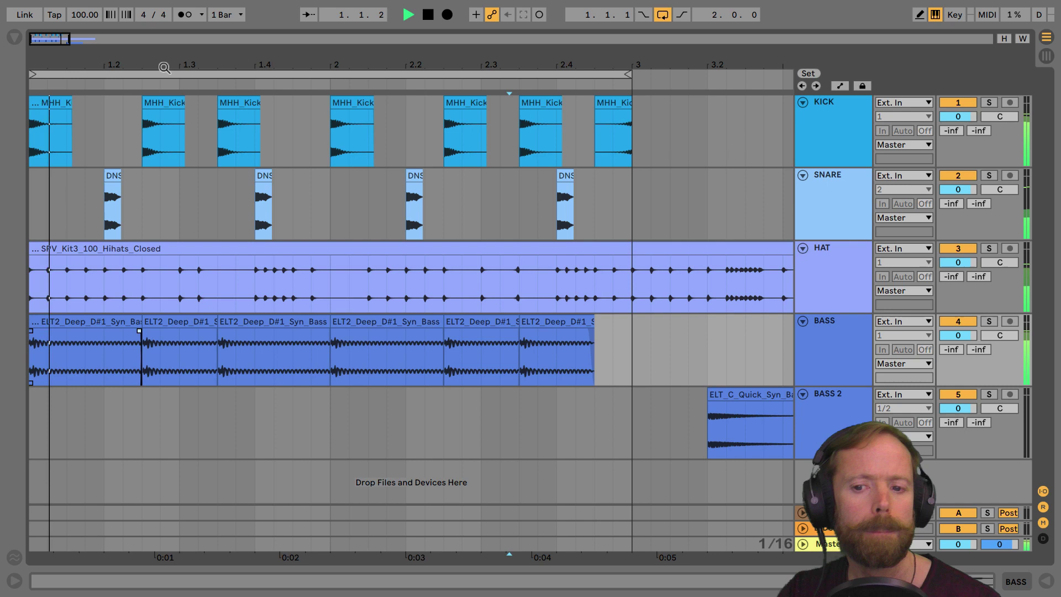
{"action": "mouse_move", "coordinate": [137, 66]}
{"action": "left_mouse_down"}
{"action": "mouse_move", "coordinate": [154, 66]}
{"action": "mouse_move", "coordinate": [125, 65]}
{"action": "left_mouse_up"}
{"action": "key", "text": "space"}
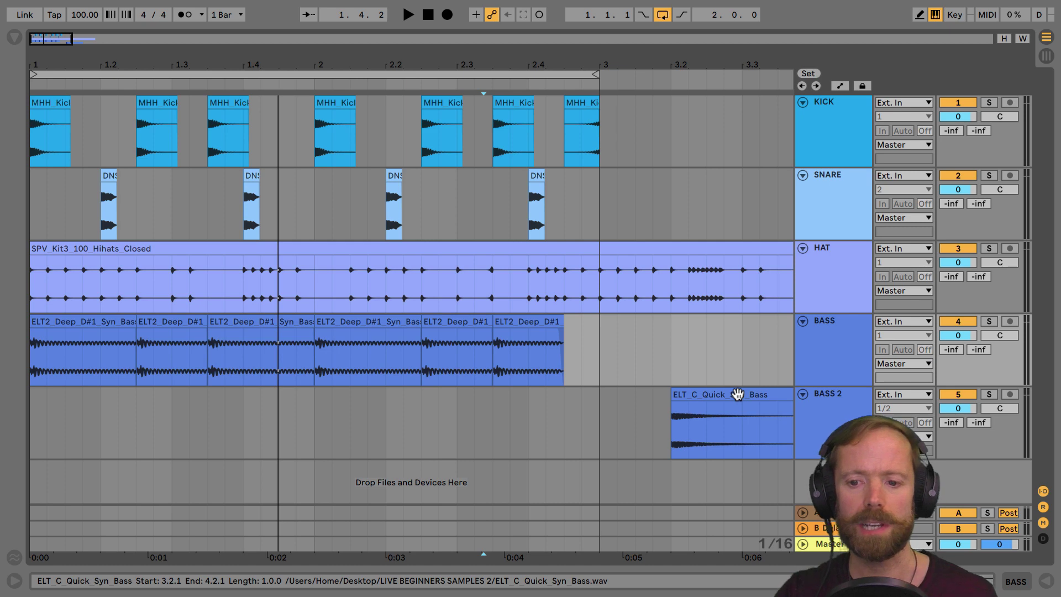
Move the ELT_C_Quick_Syn_Bass clip on BASS 2 to the last kick at 2.4.3 and trim its end to 3.1.1
{"action": "left_click_drag", "start_coordinate": [737, 394], "coordinate": [628, 396]}
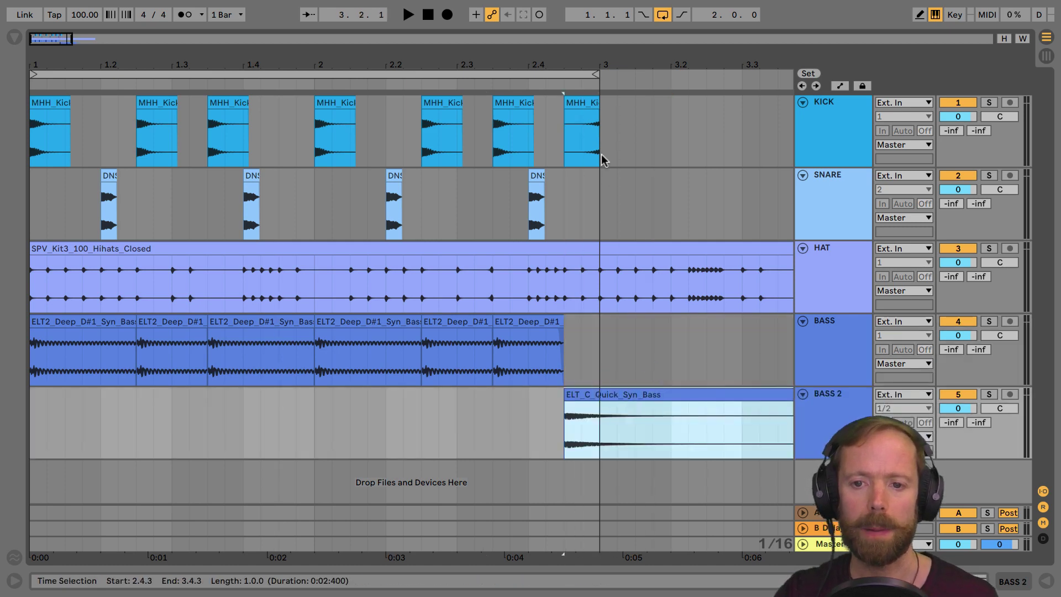
{"action": "key", "text": "minus"}
{"action": "key", "text": "space"}
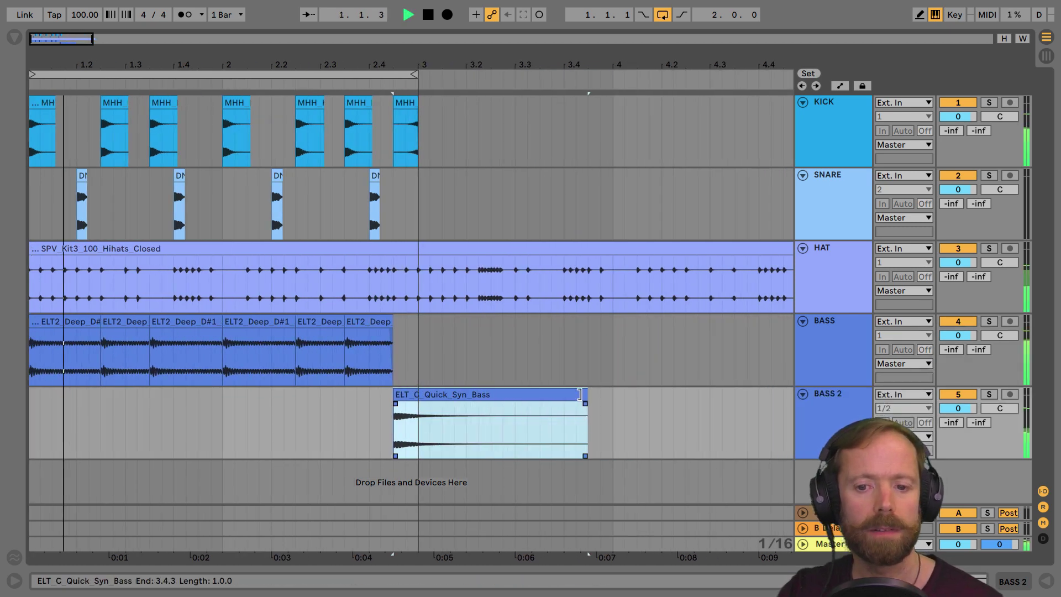
{"action": "left_click_drag", "start_coordinate": [582, 392], "coordinate": [415, 391]}
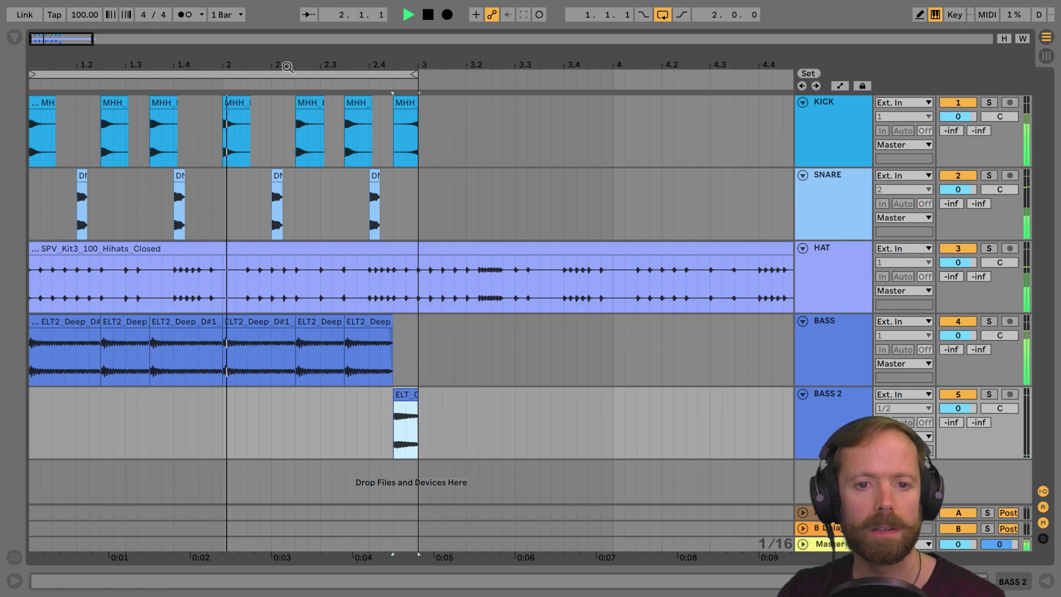
{"action": "left_click_drag", "start_coordinate": [273, 62], "coordinate": [419, 63]}
{"action": "key", "text": "space"}
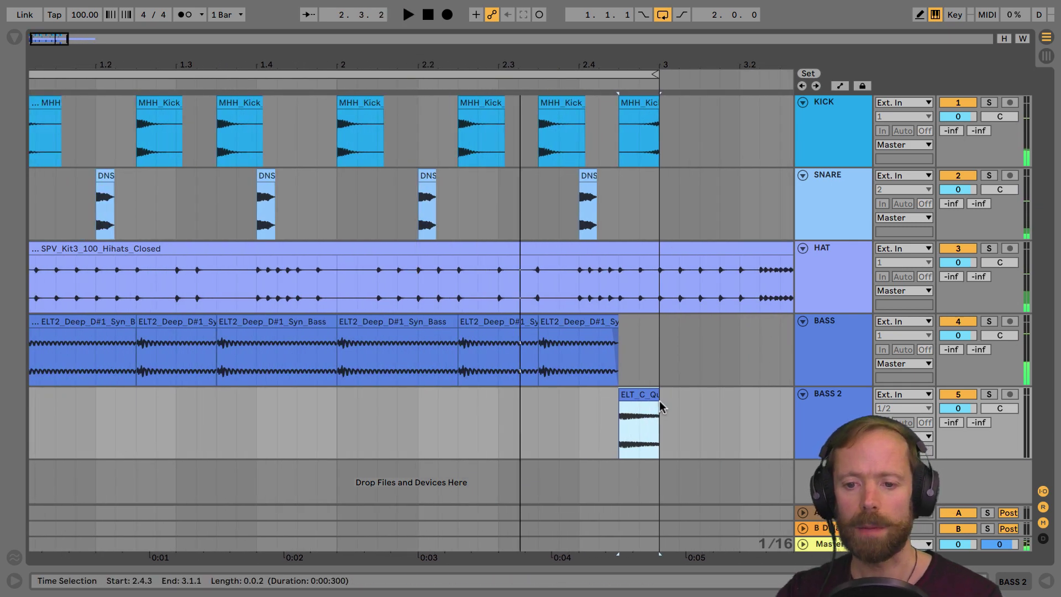
Extend the BASS 2 clip from 2.4.1 to 3.2.3, split it at 2.4.4 and delete the part after the split
{"action": "left_click_drag", "start_coordinate": [636, 396], "coordinate": [742, 394]}
{"action": "left_click", "coordinate": [602, 412]}
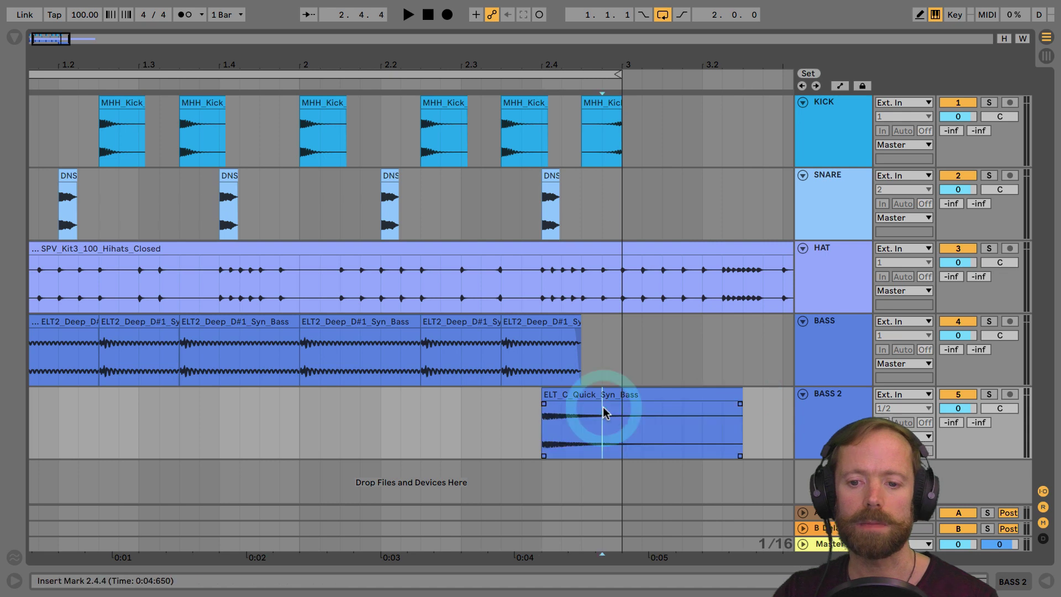
{"action": "key", "text": "ctrl+e"}
{"action": "left_click", "coordinate": [605, 413]}
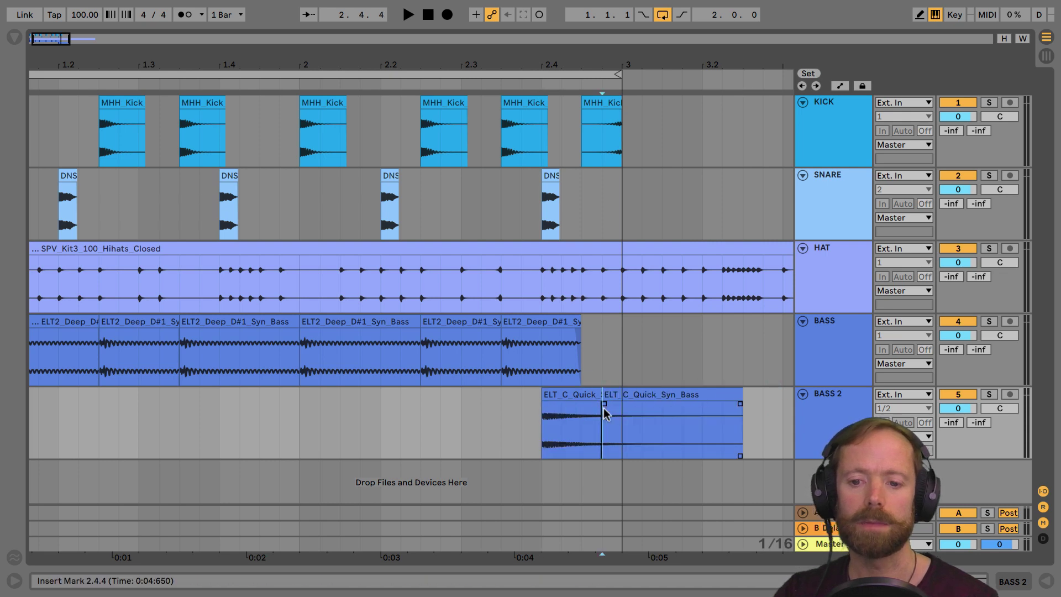
{"action": "left_click", "coordinate": [663, 397]}
{"action": "key", "text": "Delete"}
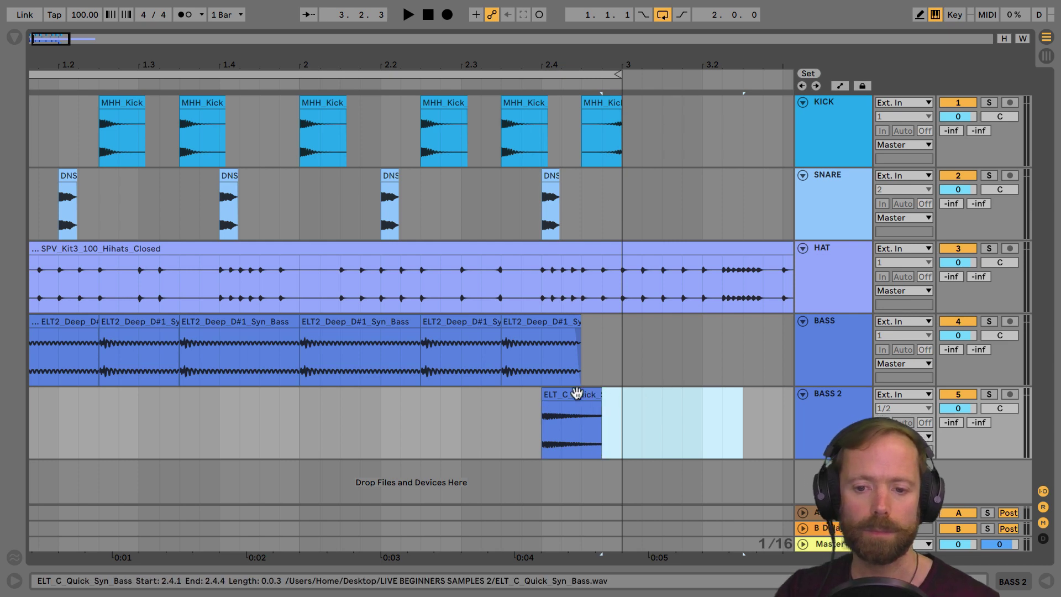
Move the shortened BASS 2 clip to the last kick at 2.4.3 and play the loop
{"action": "left_click_drag", "start_coordinate": [581, 394], "coordinate": [618, 399]}
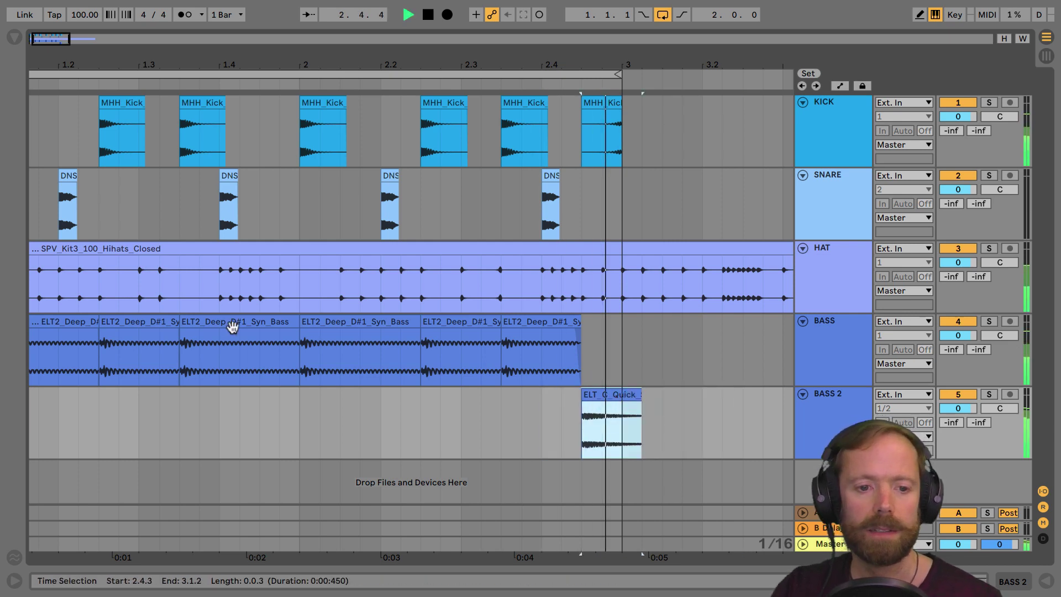
{"action": "scroll", "coordinate": [105, 332], "scroll_direction": "left", "scroll_amount": 2}
{"action": "left_click", "coordinate": [100, 323]}
{"action": "key", "text": "space"}
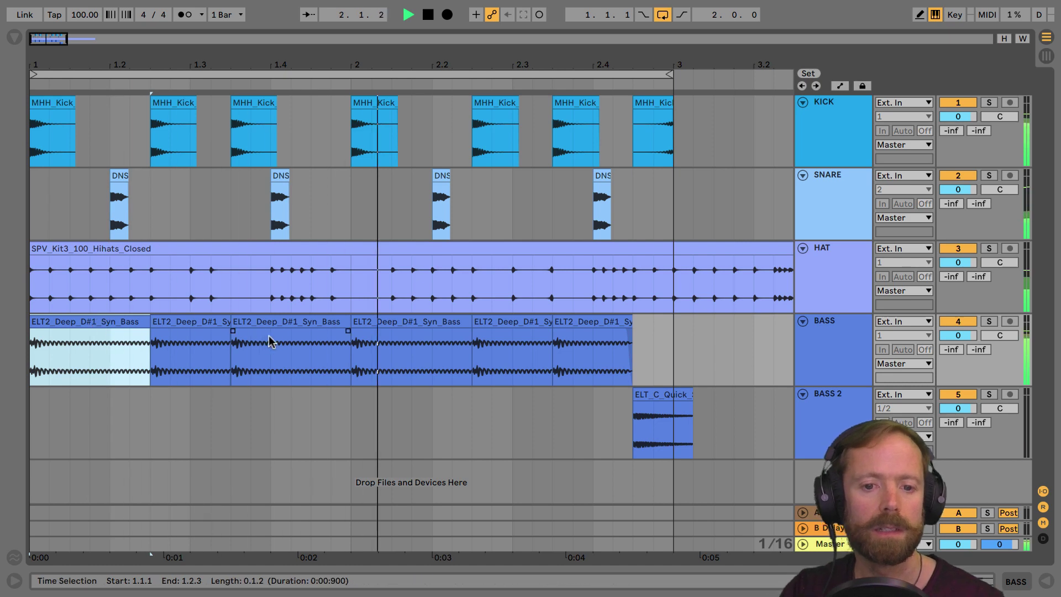
{"action": "key", "text": "space"}
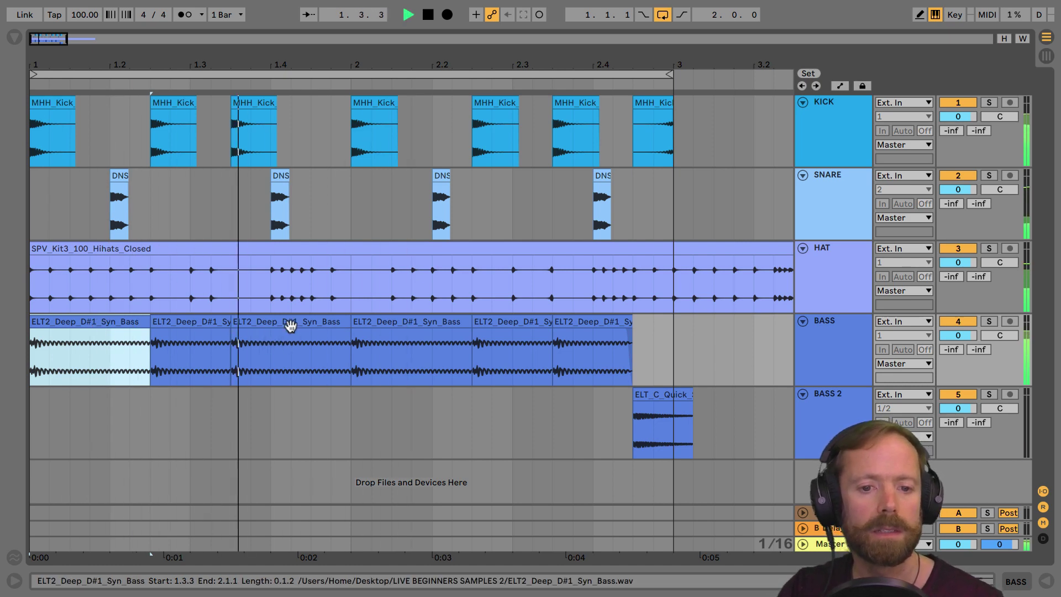
Trim the end of the BASS clip starting at 1.3.3 back to the snare at 1.4.1 and replay the loop
{"action": "left_click", "coordinate": [324, 324]}
{"action": "key", "text": "space"}
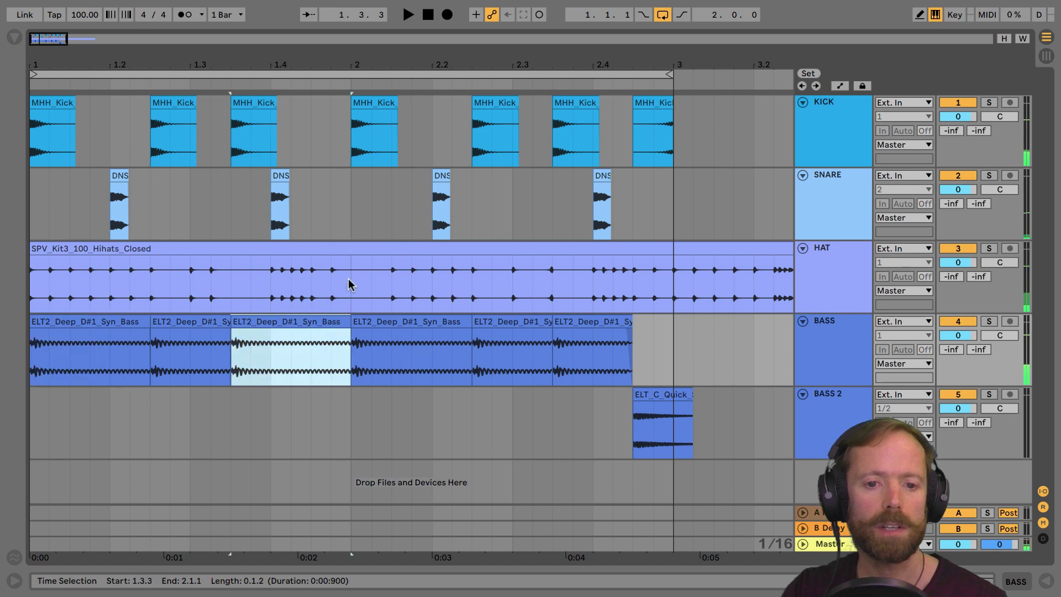
{"action": "left_click_drag", "start_coordinate": [348, 324], "coordinate": [270, 323]}
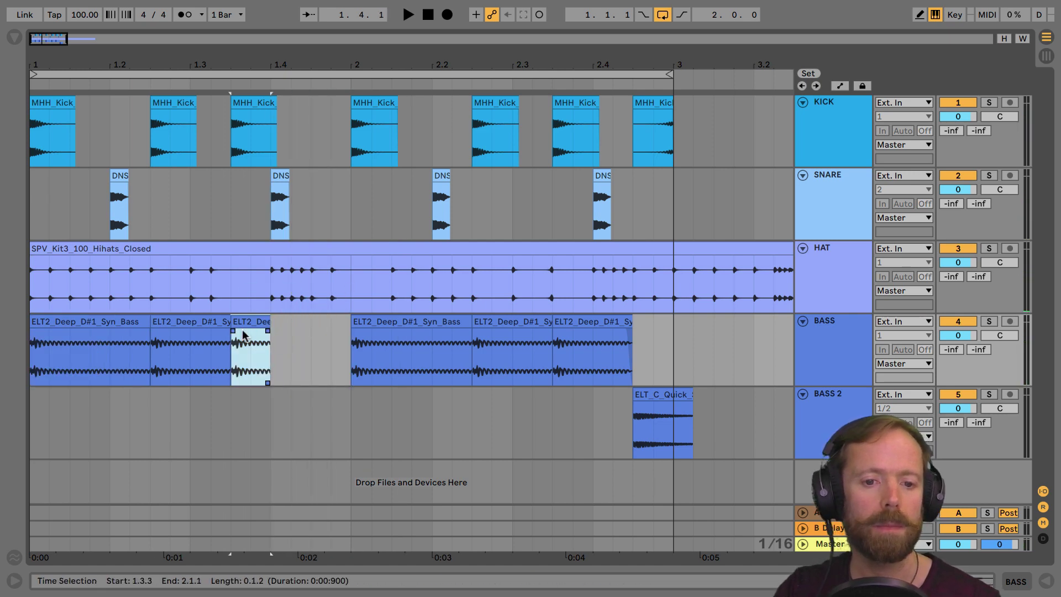
{"action": "key", "text": "space"}
{"action": "left_click", "coordinate": [135, 320]}
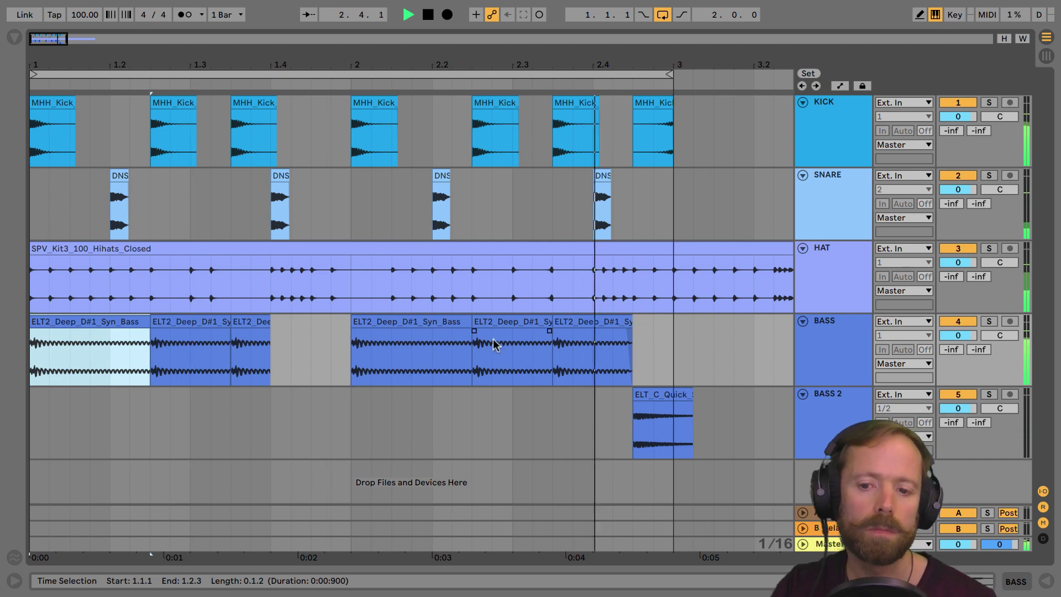
Open the BASS 2 clip's sample settings and listen to the clip at the end of the loop
{"action": "left_click", "coordinate": [657, 395]}
{"action": "key", "text": "space"}
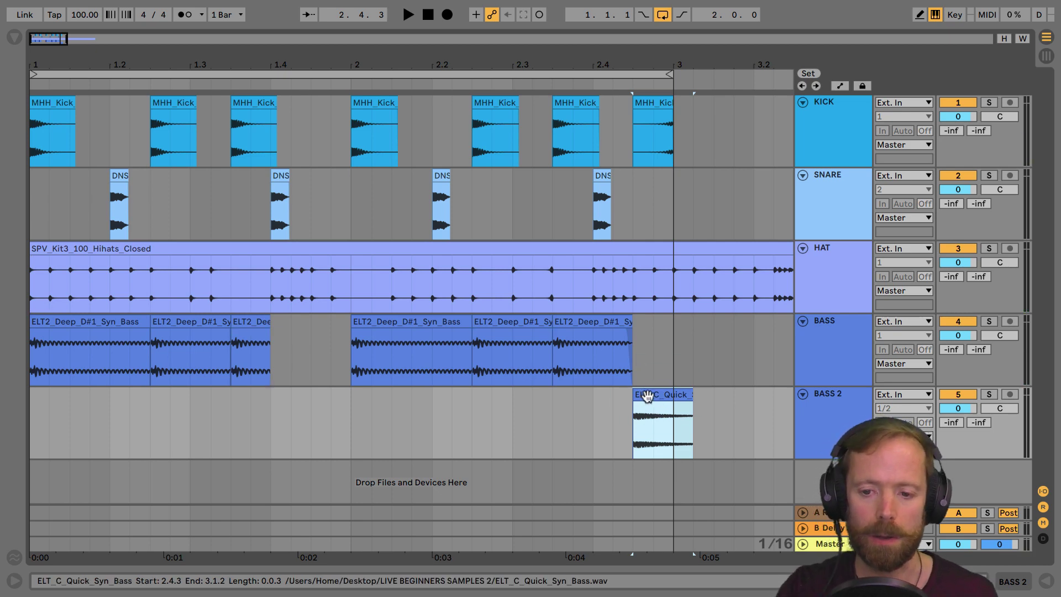
{"action": "double_click", "coordinate": [648, 396]}
{"action": "left_click", "coordinate": [661, 260]}
{"action": "key", "text": "space"}
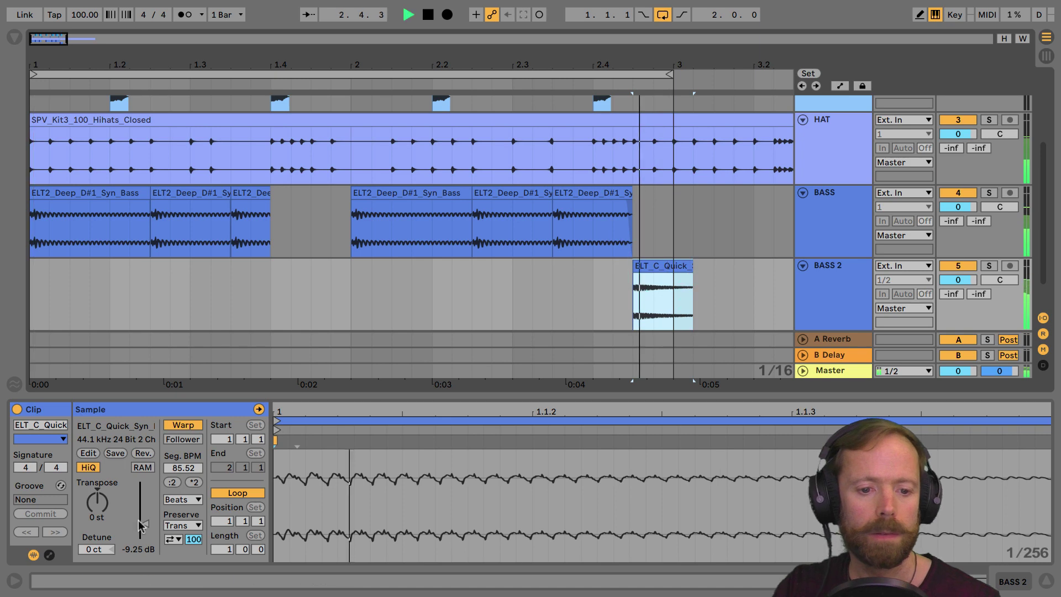
{"action": "key", "text": "space"}
Try transposing the BASS 2 clip to -3 st and -6 st while playing the loop
{"action": "left_click_drag", "start_coordinate": [99, 502], "coordinate": [99, 511]}
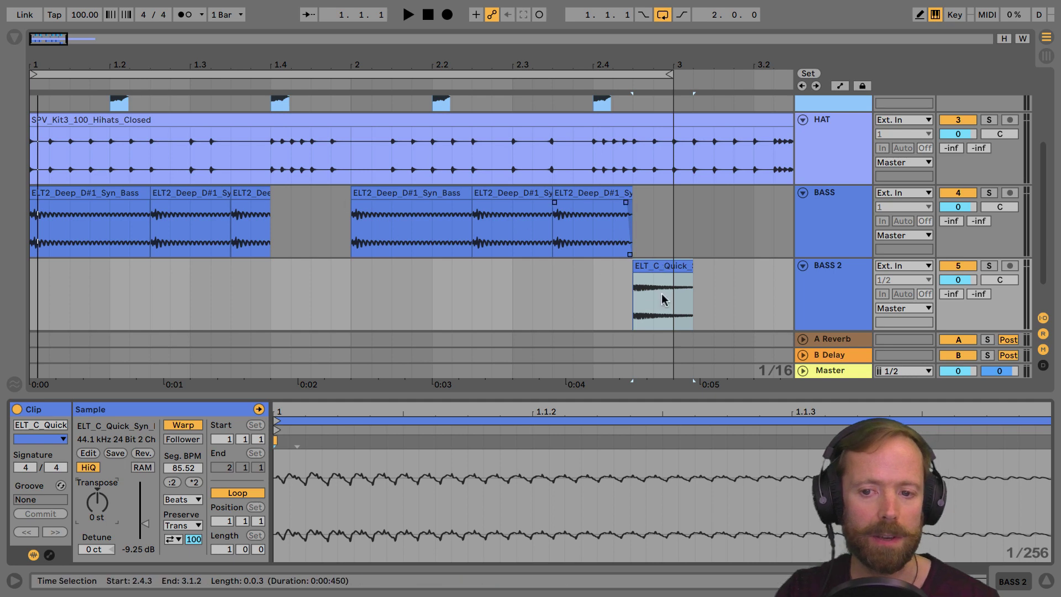
{"action": "left_click", "coordinate": [653, 265]}
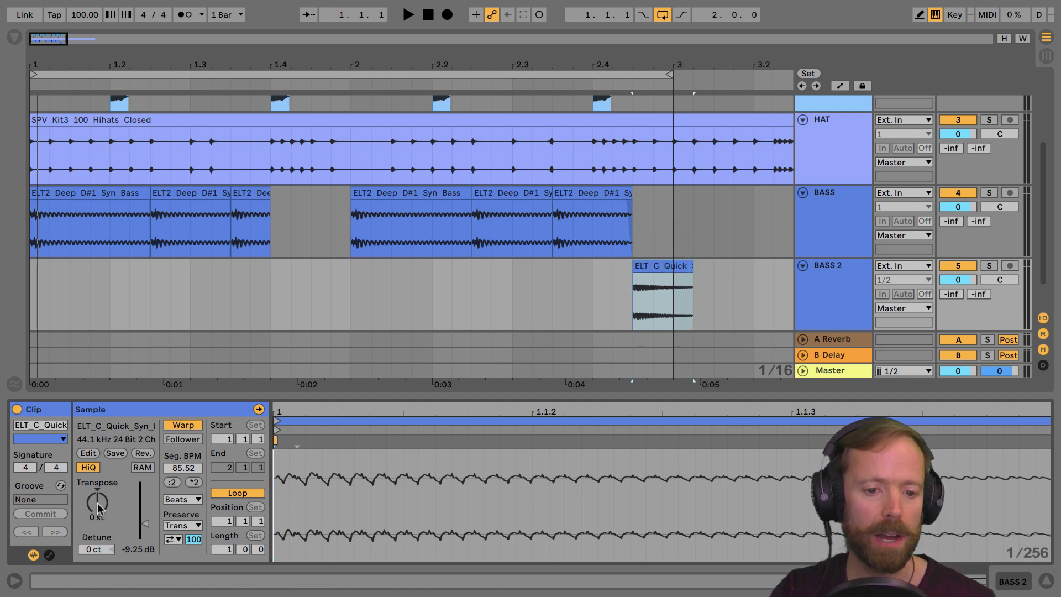
{"action": "left_click_drag", "start_coordinate": [97, 507], "coordinate": [98, 512]}
{"action": "key", "text": "space"}
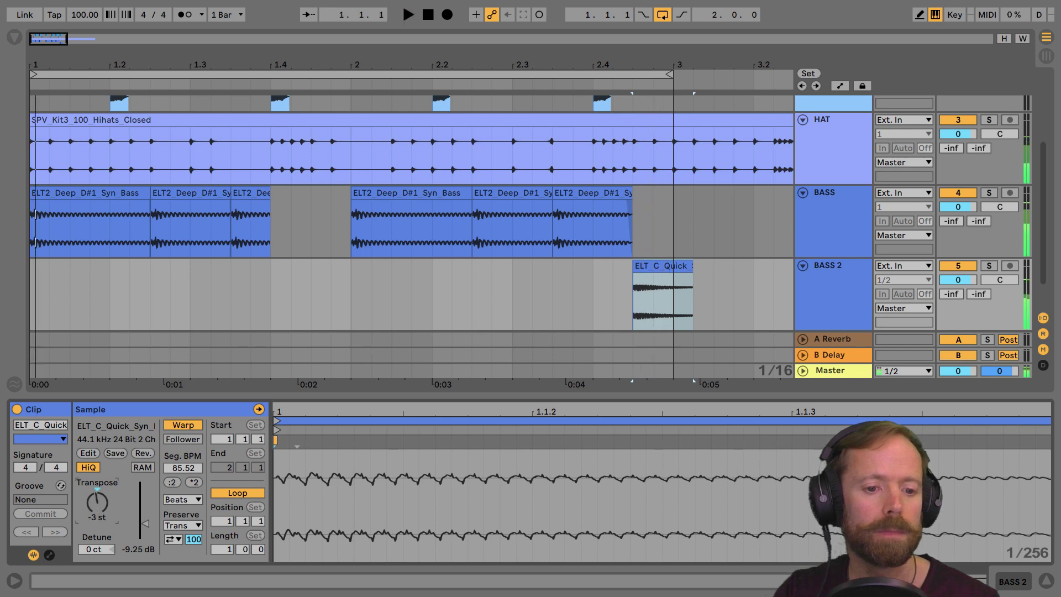
{"action": "left_click_drag", "start_coordinate": [98, 511], "coordinate": [97, 521]}
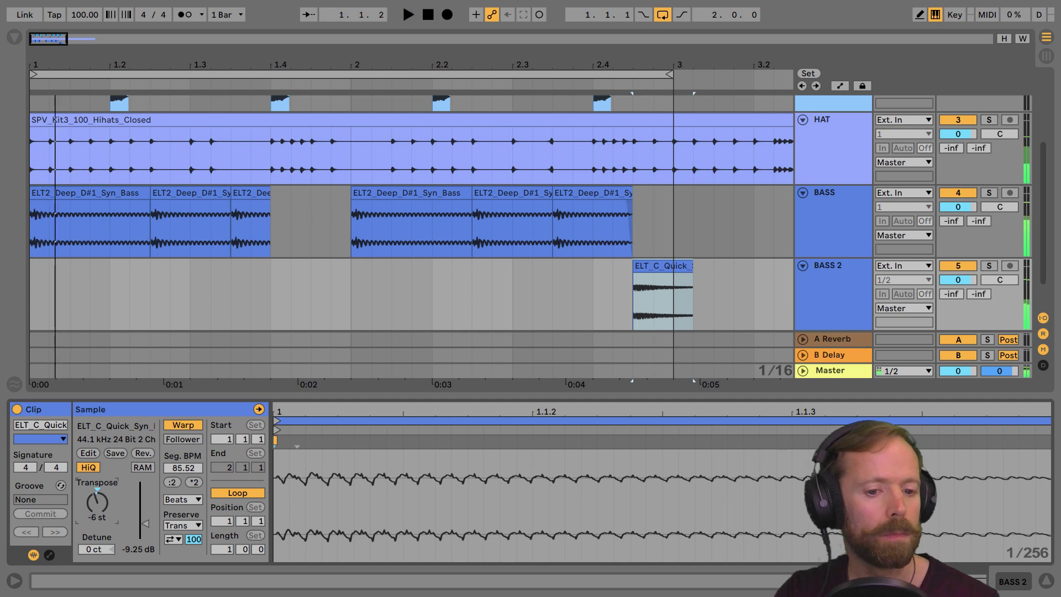
{"action": "key", "text": "space"}
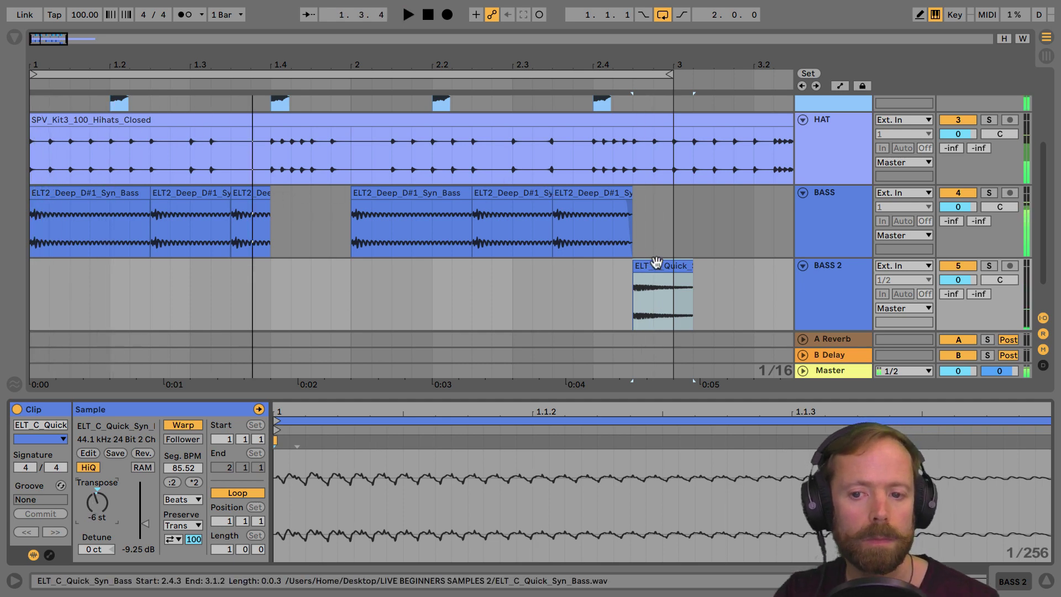
Set the BASS 2 clip's transpose to -8 st and listen to it in the loop
{"action": "key", "text": "space"}
{"action": "left_click", "coordinate": [99, 507]}
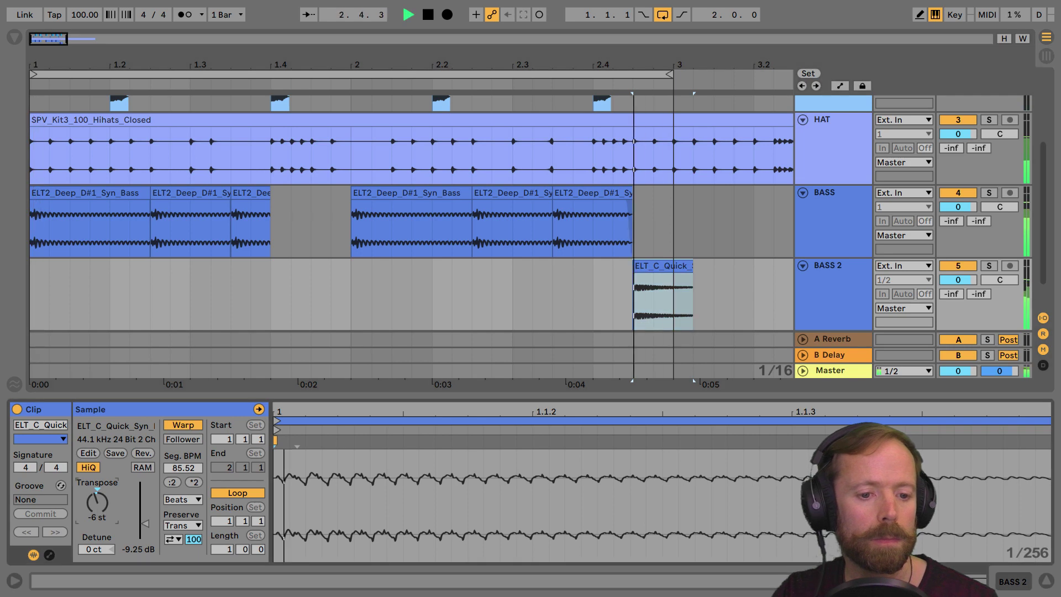
{"action": "key", "text": "space"}
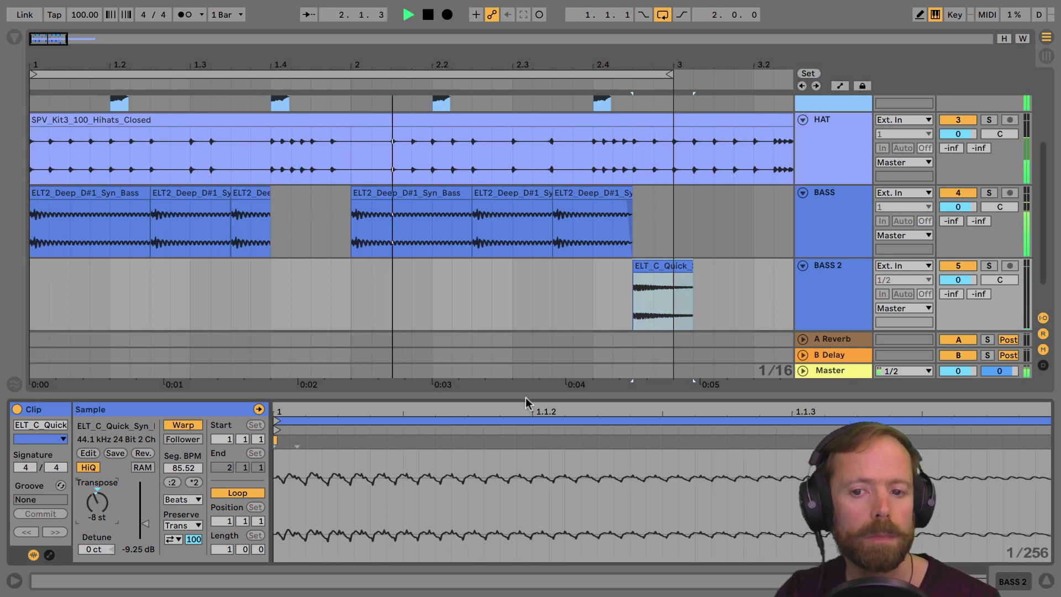
{"action": "left_click", "coordinate": [682, 326]}
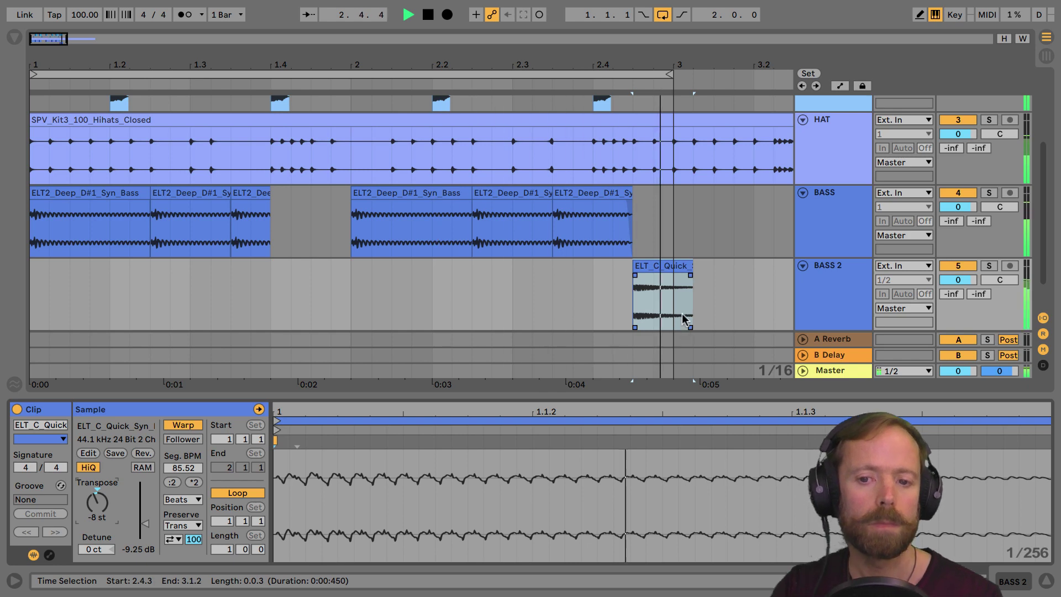
{"action": "left_click", "coordinate": [663, 266]}
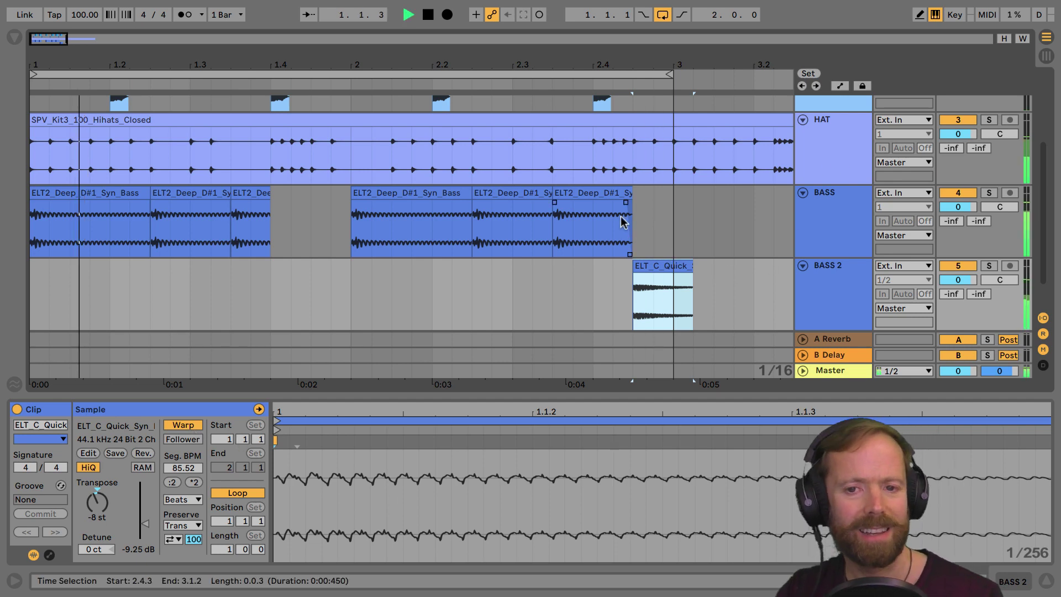
Trim the end of the BASS 2 clip to the loop end at 3.1.1 and stop playback
{"action": "left_click_drag", "start_coordinate": [491, 65], "coordinate": [338, 66]}
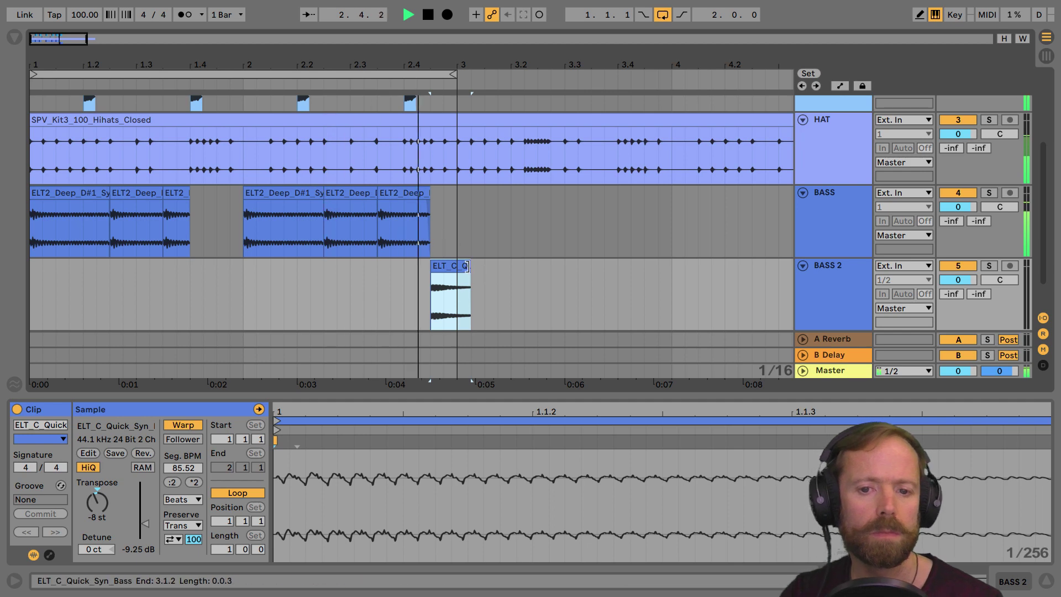
{"action": "left_click_drag", "start_coordinate": [471, 277], "coordinate": [457, 276]}
{"action": "left_click_drag", "start_coordinate": [367, 64], "coordinate": [367, 55]}
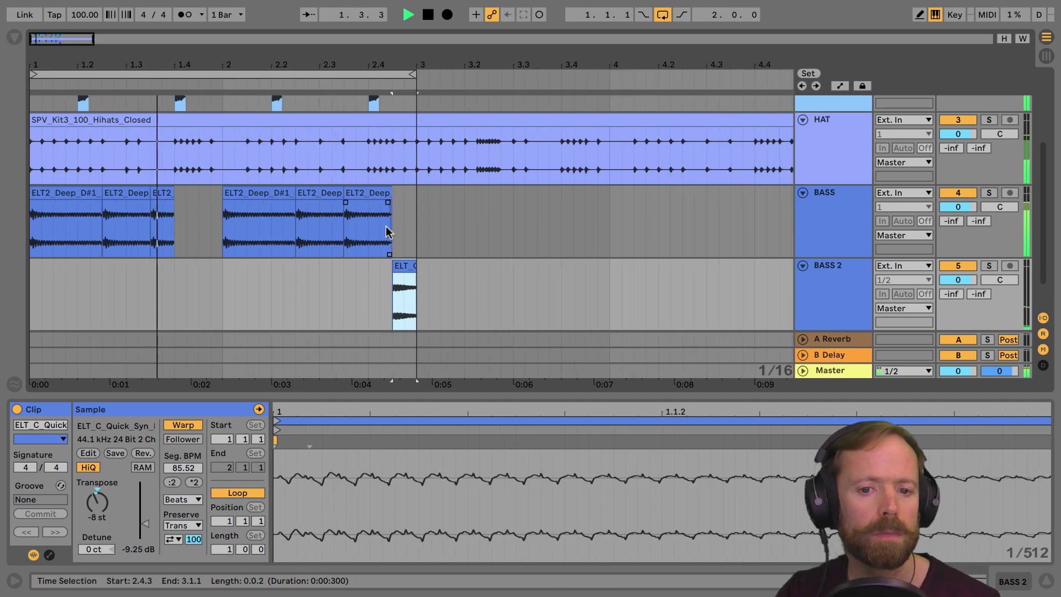
{"action": "scroll", "coordinate": [390, 227], "scroll_direction": "down", "scroll_amount": 2}
{"action": "key", "text": "space"}
{"action": "scroll", "coordinate": [395, 235], "scroll_direction": "up", "scroll_amount": 4}
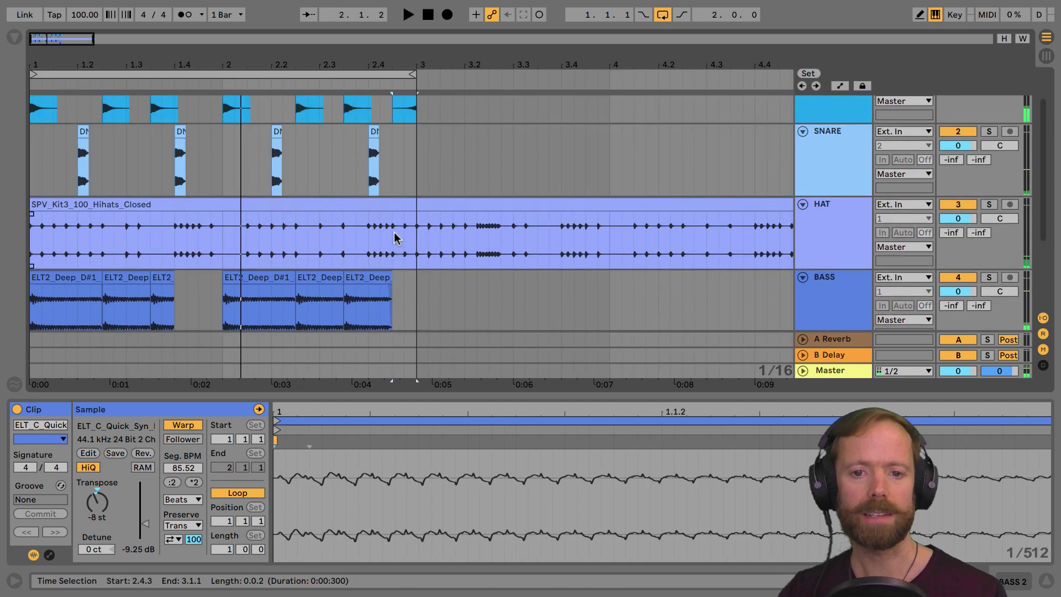
{"action": "scroll", "coordinate": [395, 235], "scroll_direction": "down", "scroll_amount": 2}
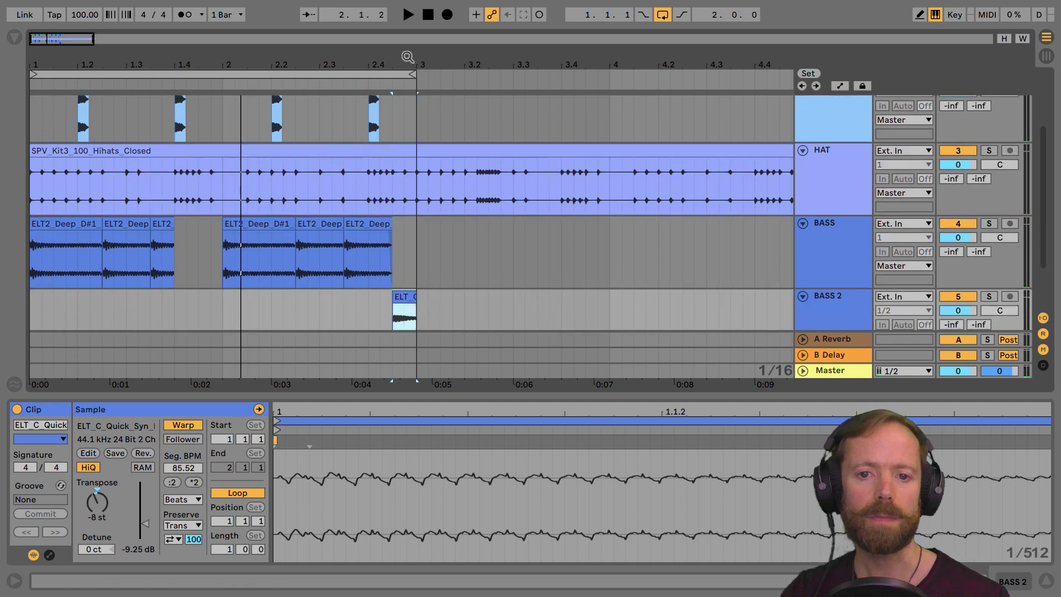
Reduce the interface's display zoom to about 120 % in the preferences so that all tracks fit, and close them
{"action": "left_click_drag", "start_coordinate": [407, 58], "coordinate": [358, 47]}
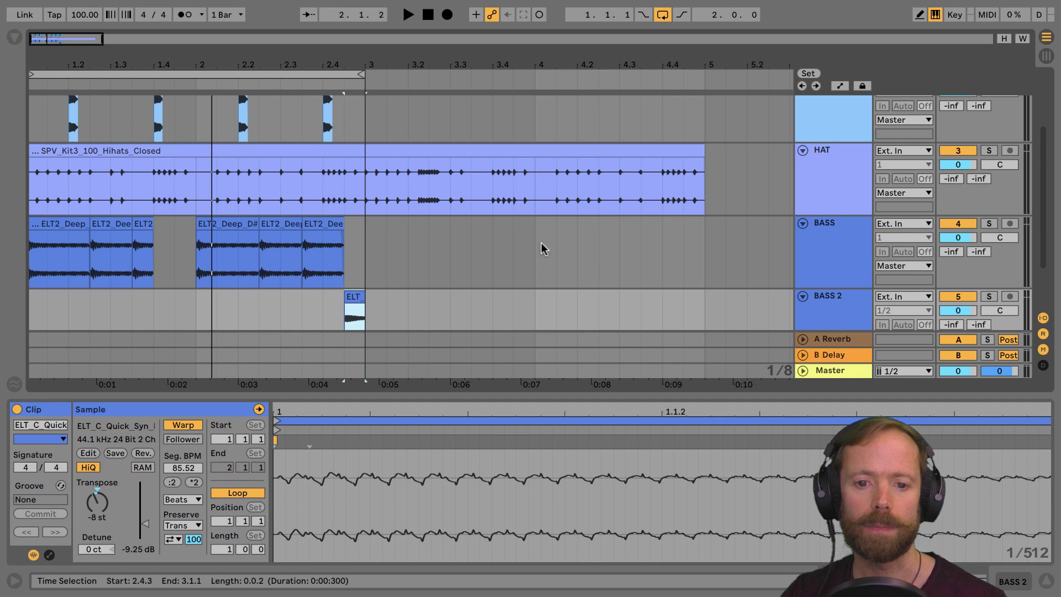
{"action": "scroll", "coordinate": [743, 209], "scroll_direction": "up", "scroll_amount": 4}
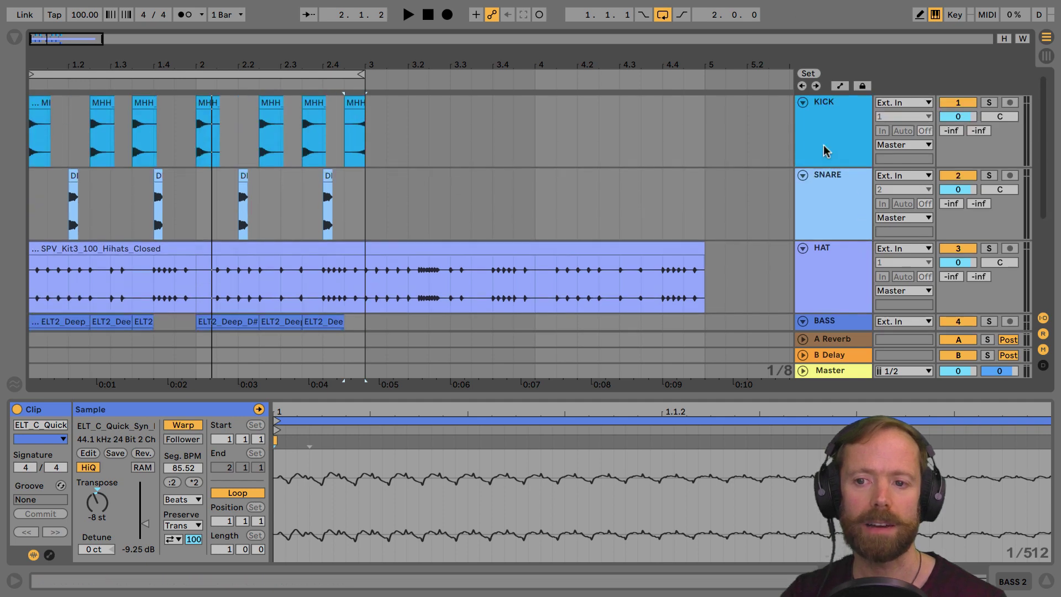
{"action": "scroll", "coordinate": [303, 140], "scroll_direction": "down", "scroll_amount": 4}
{"action": "scroll", "coordinate": [303, 140], "scroll_direction": "up", "scroll_amount": 4}
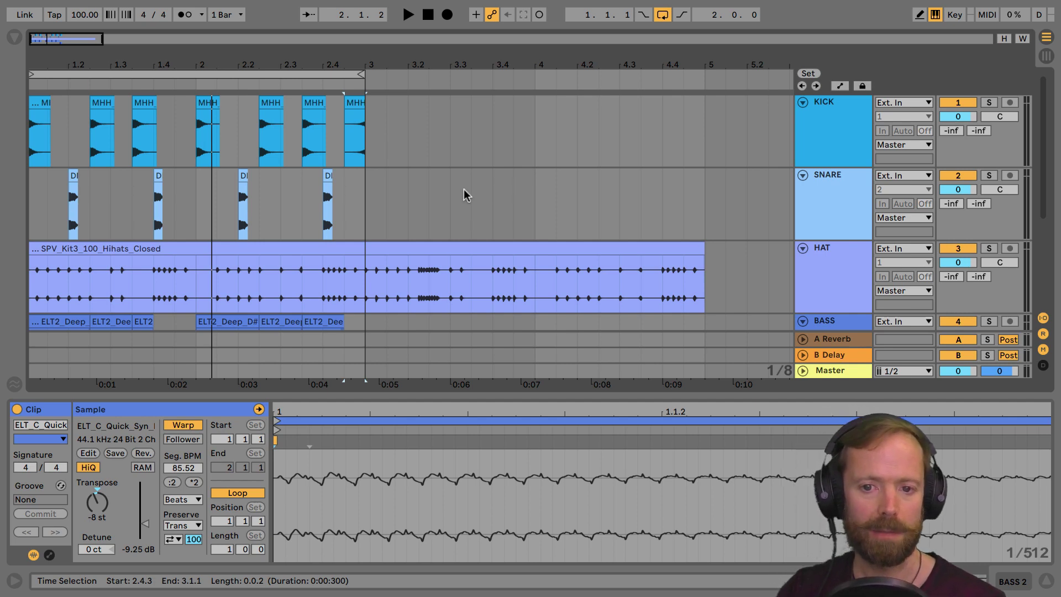
{"action": "key", "text": "super+comma"}
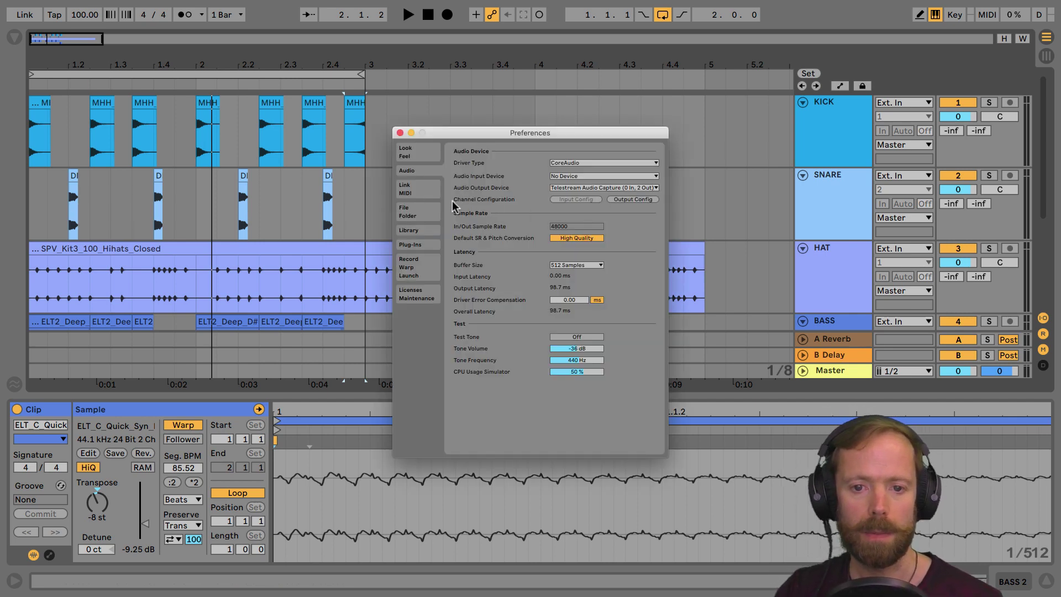
{"action": "left_click", "coordinate": [423, 158]}
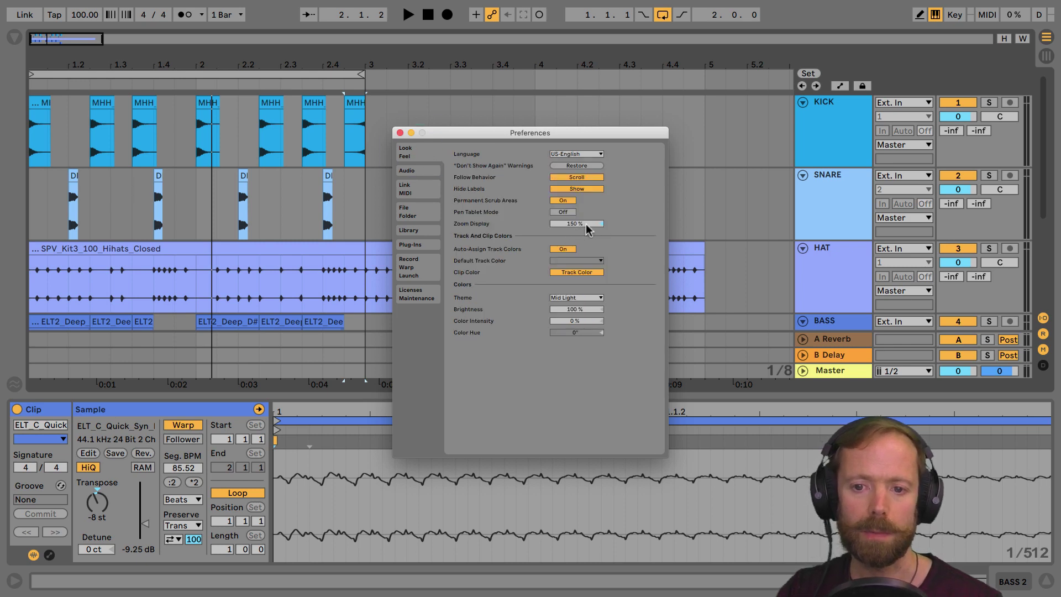
{"action": "left_click_drag", "start_coordinate": [576, 224], "coordinate": [576, 234]}
{"action": "key", "text": "Down"}
{"action": "key", "text": "Down"}
{"action": "key", "text": "Down"}
{"action": "key", "text": "Down"}
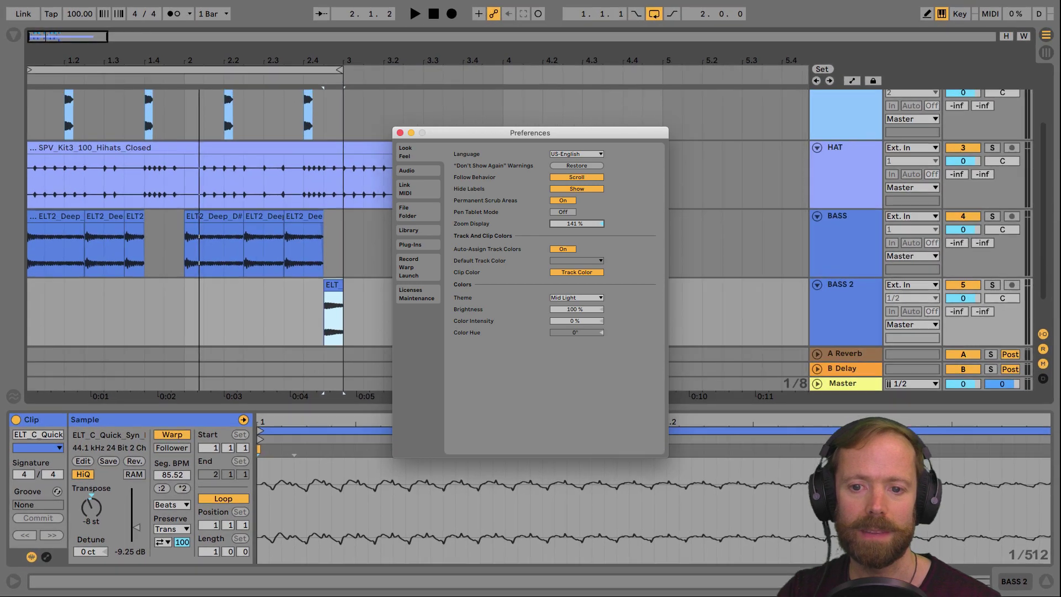
{"action": "key", "text": "Down"}
{"action": "key", "text": "Down"}
{"action": "key", "text": "Down"}
{"action": "key", "text": "Down"}
{"action": "key", "text": "Down"}
{"action": "key", "text": "Down"}
{"action": "key", "text": "Down"}
{"action": "key", "text": "Down"}
{"action": "key", "text": "Down"}
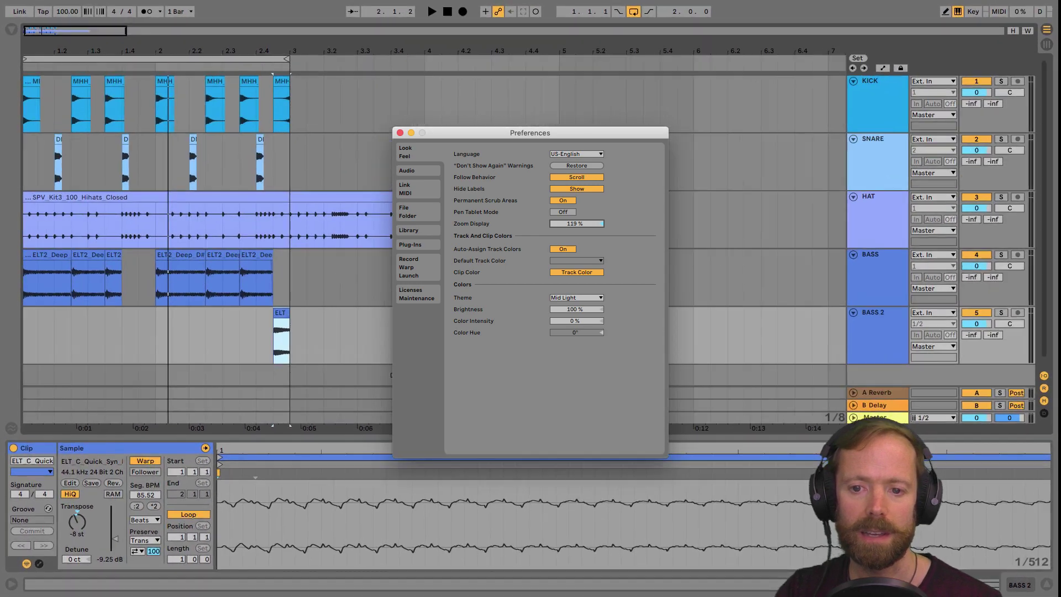
{"action": "key", "text": "Up"}
{"action": "left_click", "coordinate": [399, 132]}
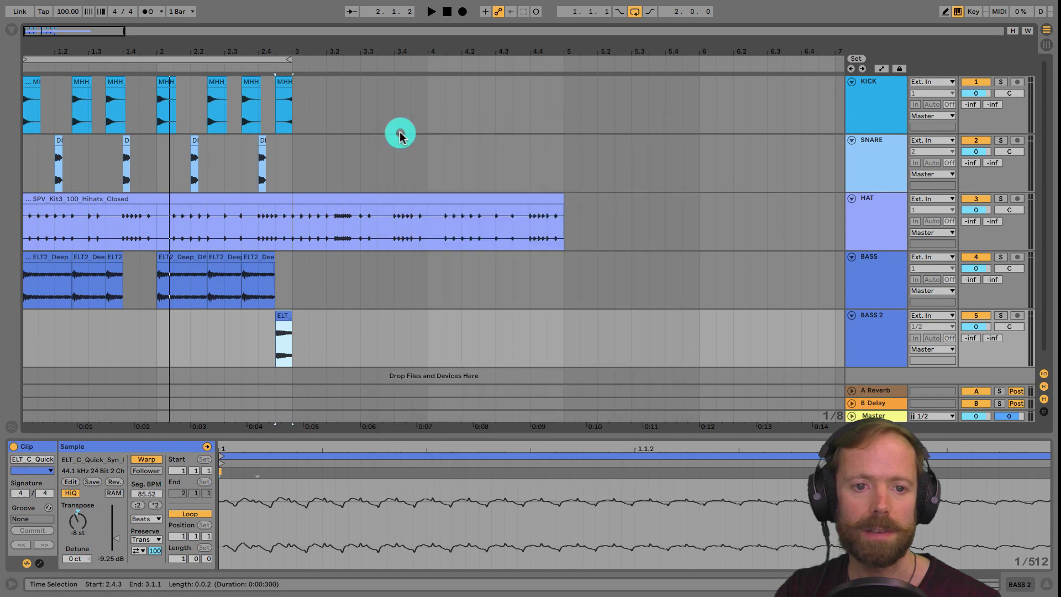
Try enlarging the HAT track's height and return it to its original size
{"action": "left_click_drag", "start_coordinate": [55, 50], "coordinate": [61, 56]}
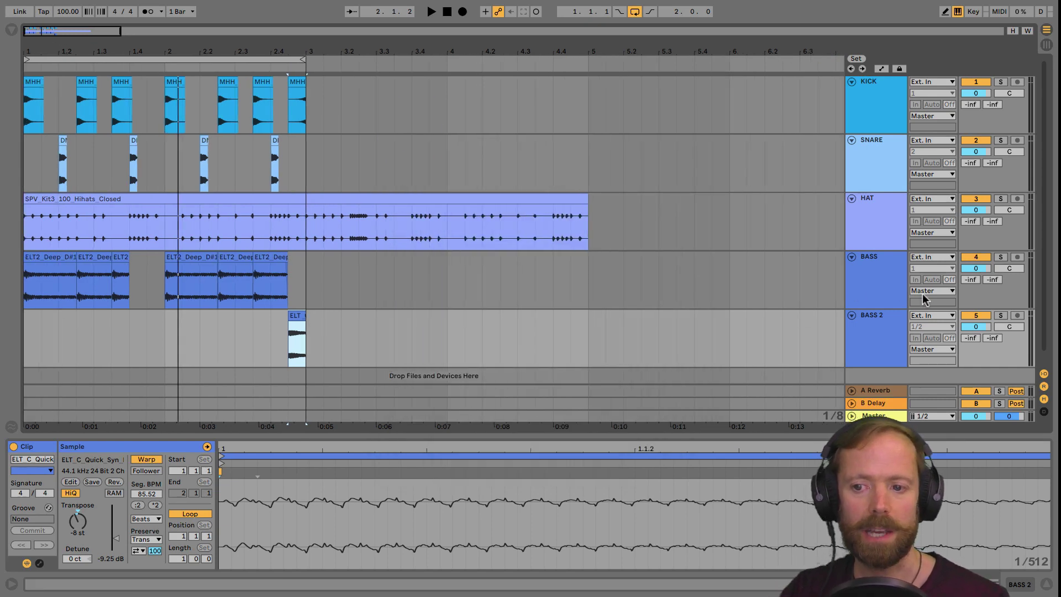
{"action": "left_click", "coordinate": [843, 280]}
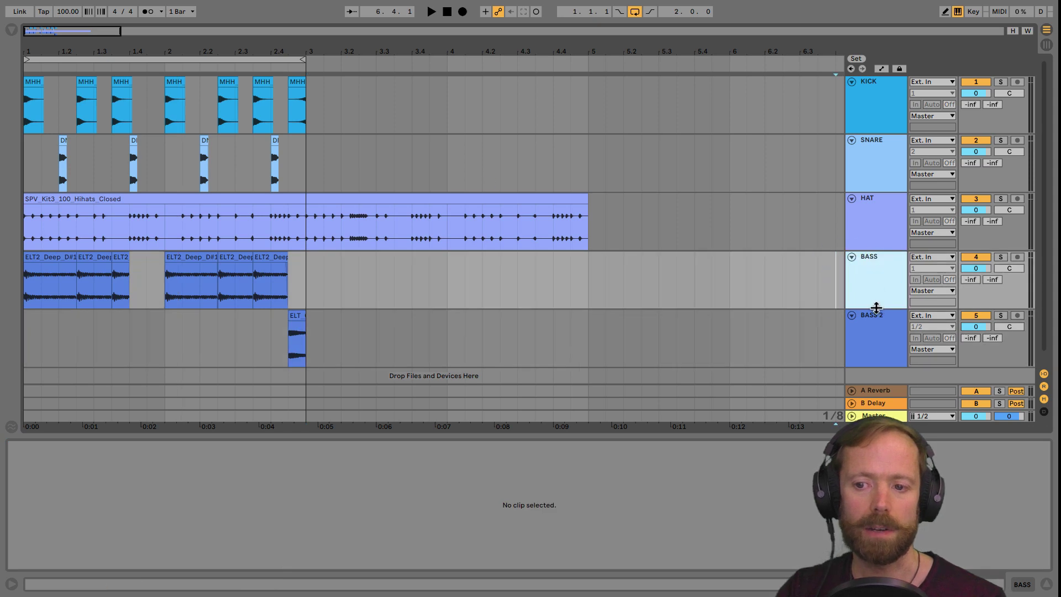
{"action": "left_click_drag", "start_coordinate": [873, 249], "coordinate": [881, 271]}
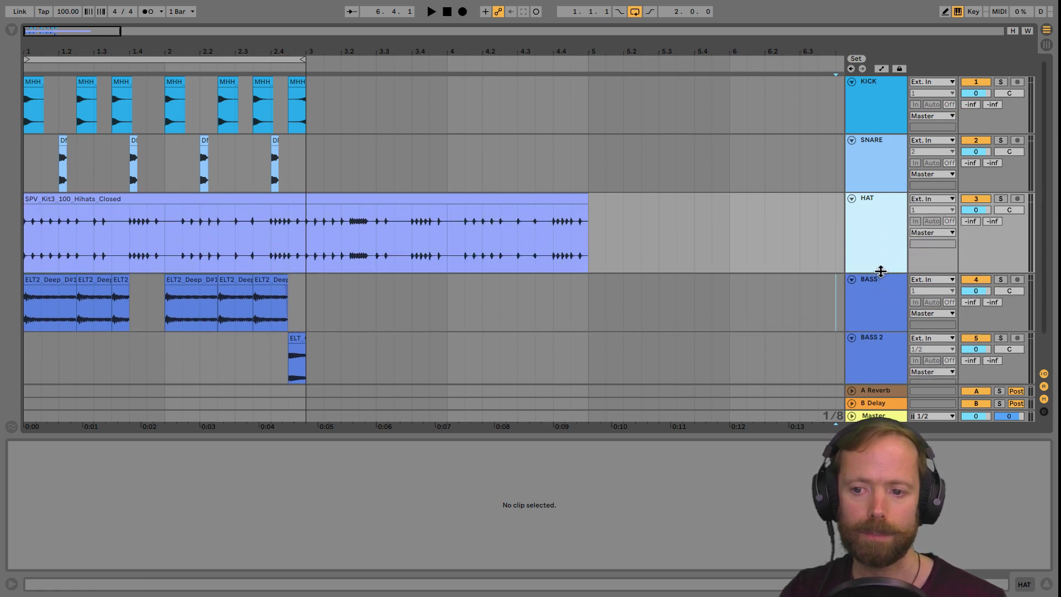
{"action": "mouse_move", "coordinate": [880, 266]}
{"action": "left_mouse_down"}
{"action": "mouse_move", "coordinate": [874, 273]}
{"action": "mouse_move", "coordinate": [878, 249]}
{"action": "left_mouse_up"}
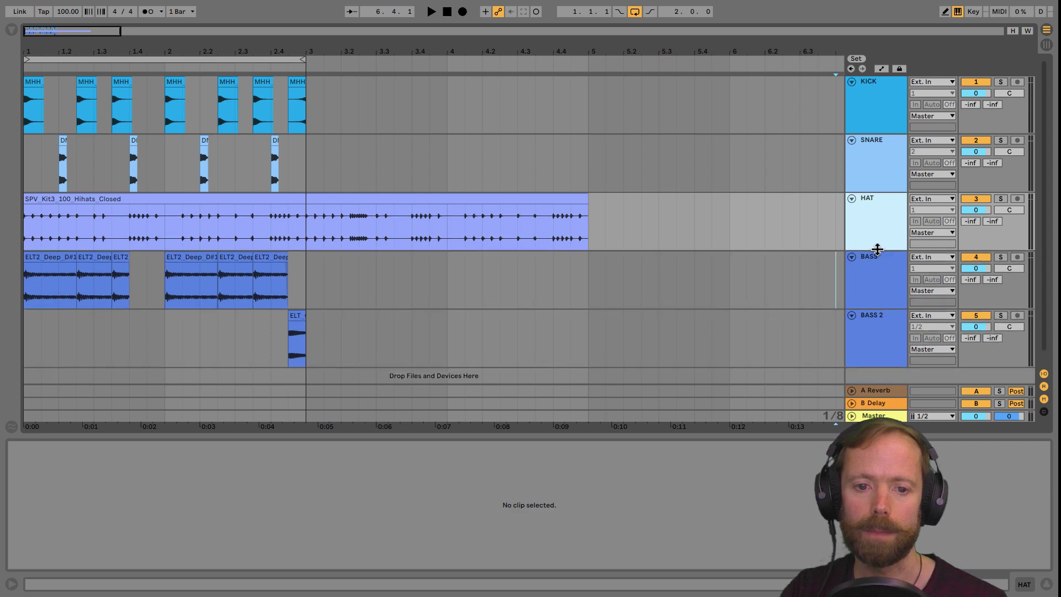
Select all tracks from KICK to BASS 2 and shrink them together to their minimum height
{"action": "left_click", "coordinate": [874, 96]}
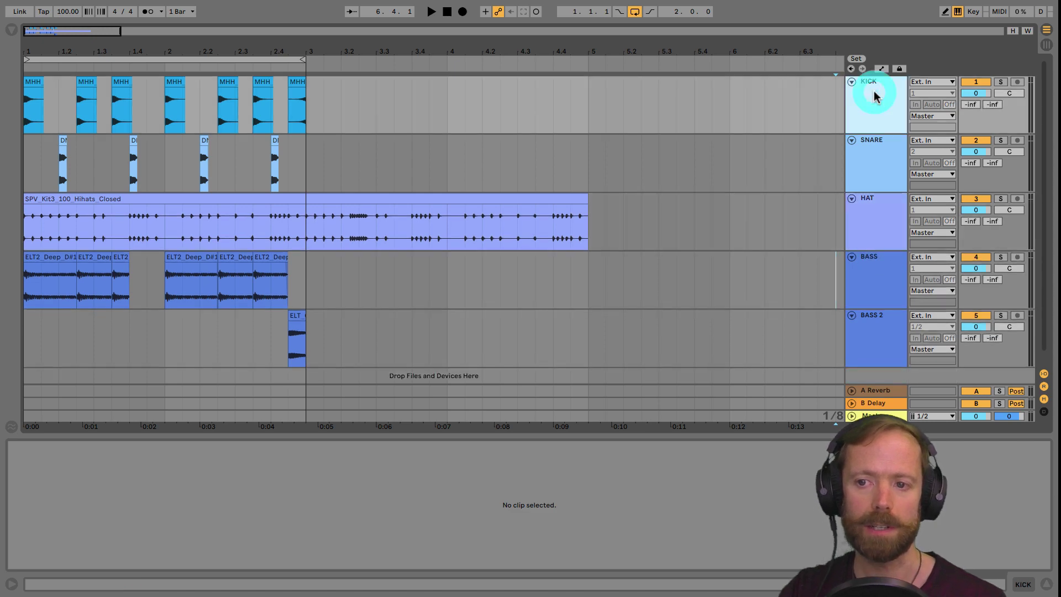
{"action": "left_click", "coordinate": [873, 154]}
{"action": "left_click", "coordinate": [877, 99]}
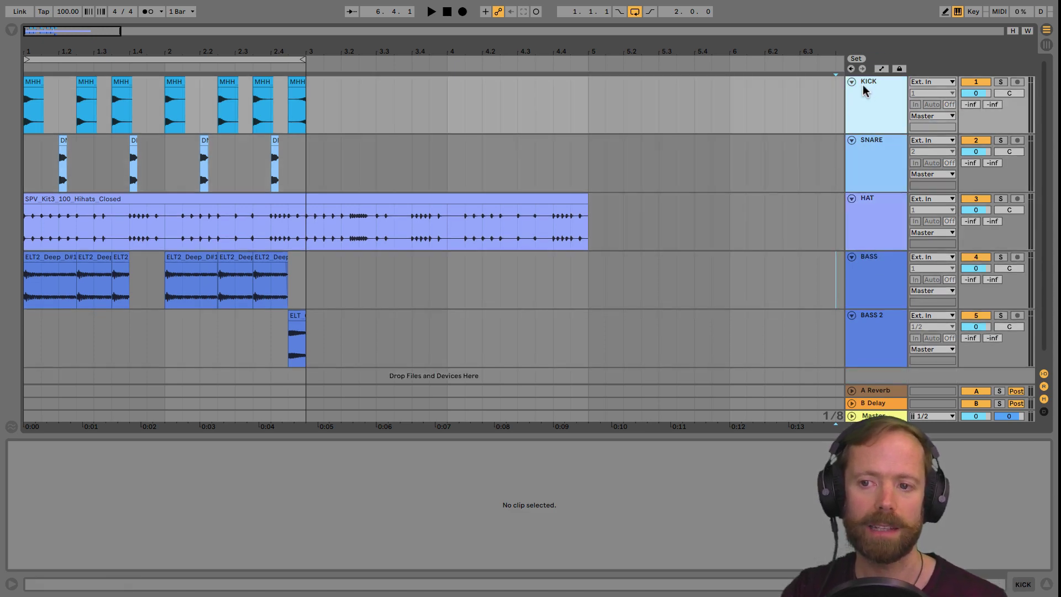
{"action": "left_click", "coordinate": [863, 84]}
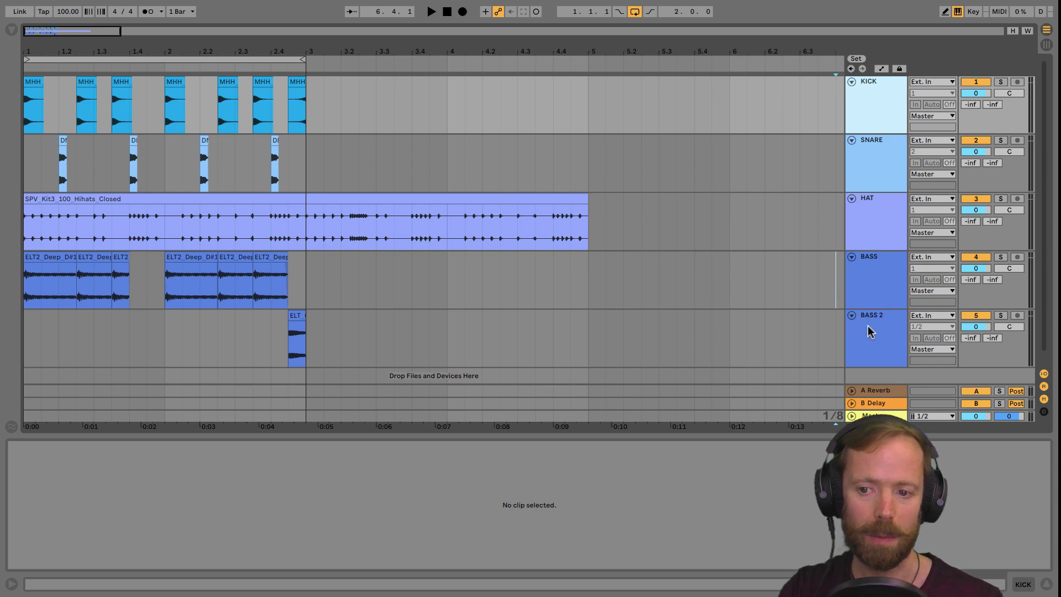
{"action": "left_click", "coordinate": [864, 317], "text": "shift"}
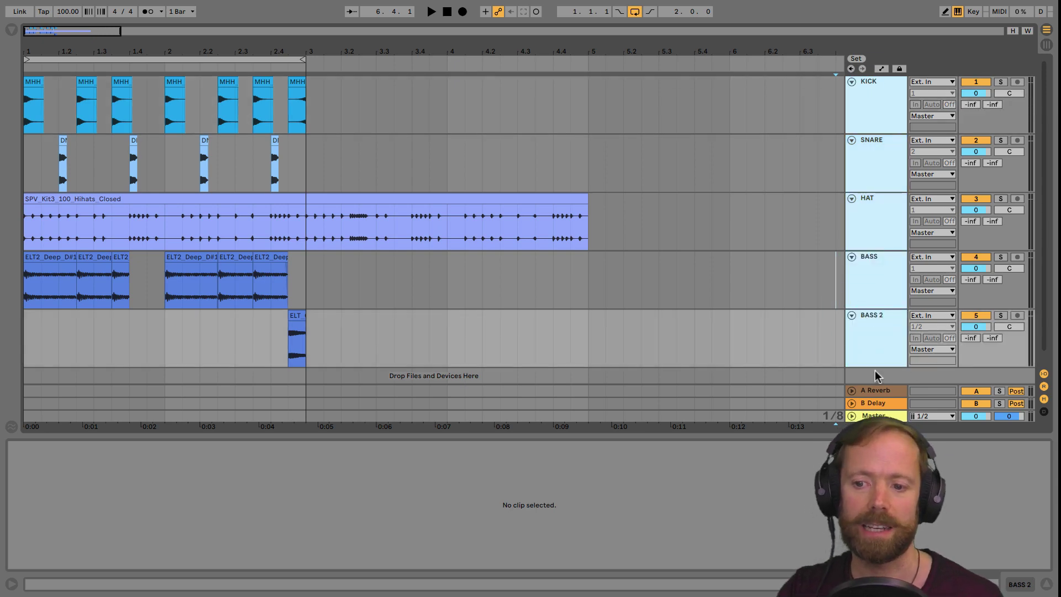
{"action": "left_click_drag", "start_coordinate": [869, 365], "coordinate": [879, 311]}
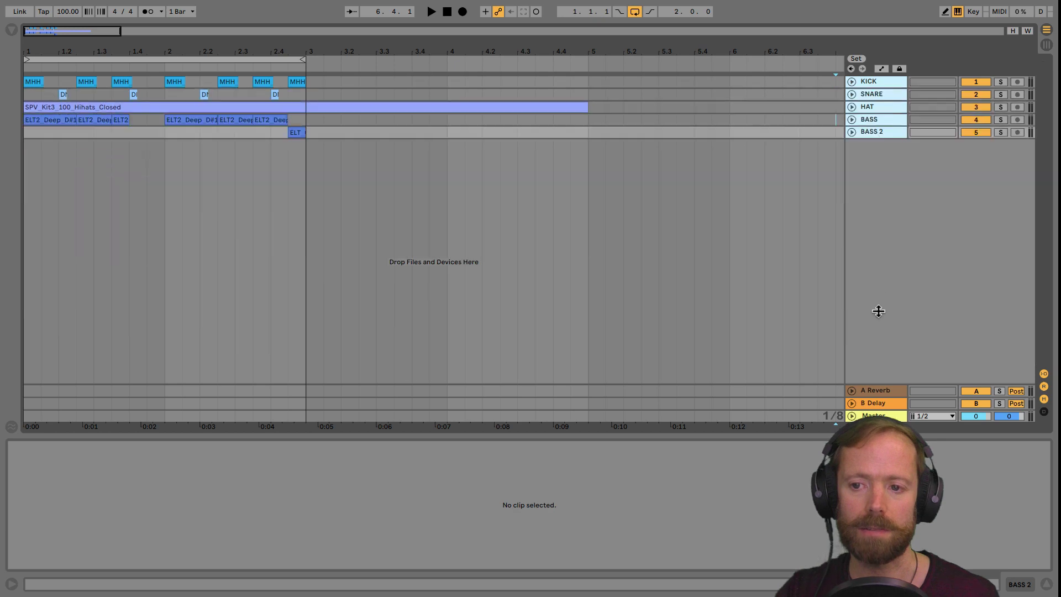
{"action": "left_click_drag", "start_coordinate": [886, 258], "coordinate": [886, 258]}
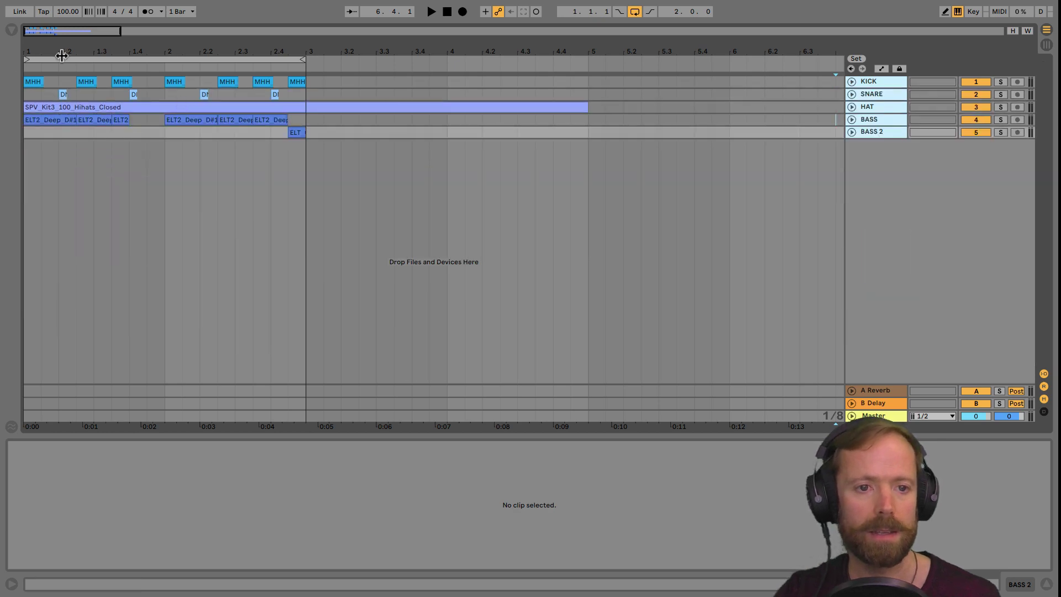
Enlarge the five selected tracks together back to their full height
{"action": "left_click_drag", "start_coordinate": [86, 53], "coordinate": [130, 85]}
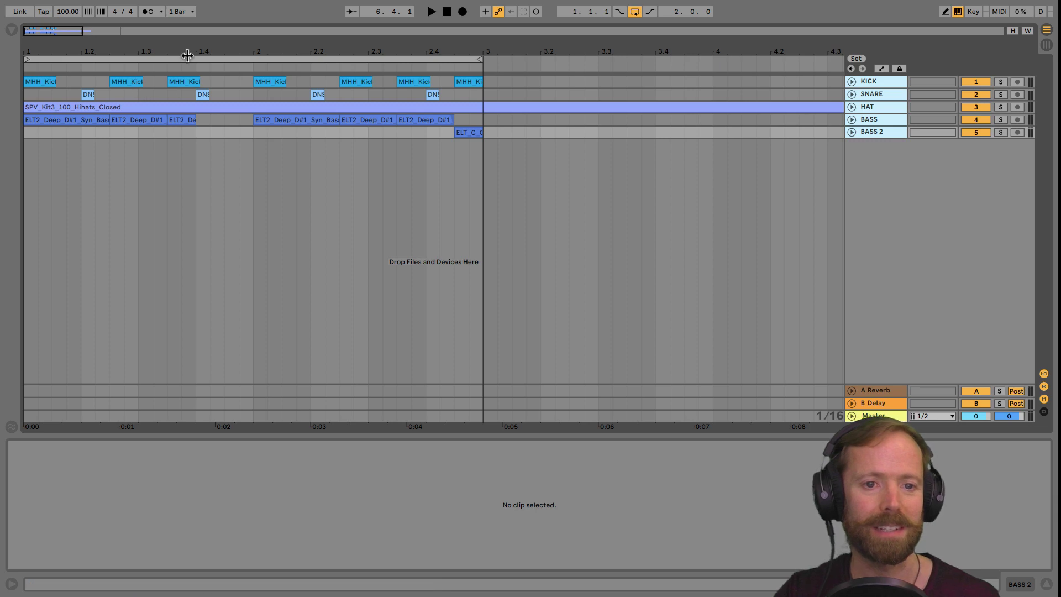
{"action": "left_click_drag", "start_coordinate": [190, 49], "coordinate": [161, 36]}
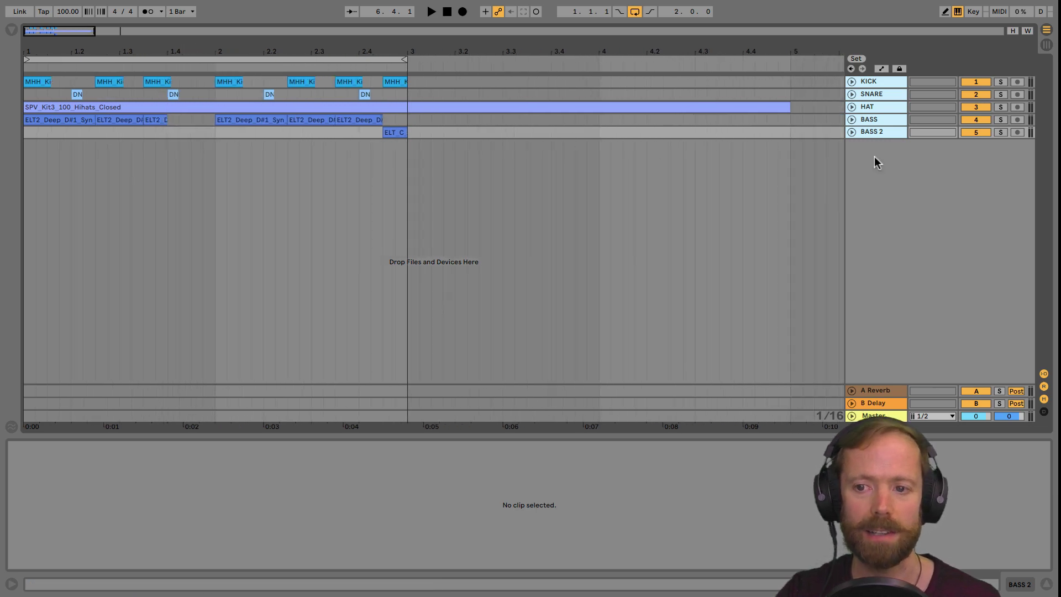
{"action": "left_click_drag", "start_coordinate": [873, 139], "coordinate": [877, 177]}
Select bars 1 and 2 across all five tracks and duplicate them directly after, from bar 3 to bar 5
{"action": "mouse_move", "coordinate": [90, 46]}
{"action": "left_mouse_down"}
{"action": "mouse_move", "coordinate": [93, 57]}
{"action": "mouse_move", "coordinate": [133, 56]}
{"action": "mouse_move", "coordinate": [76, 49]}
{"action": "left_mouse_up"}
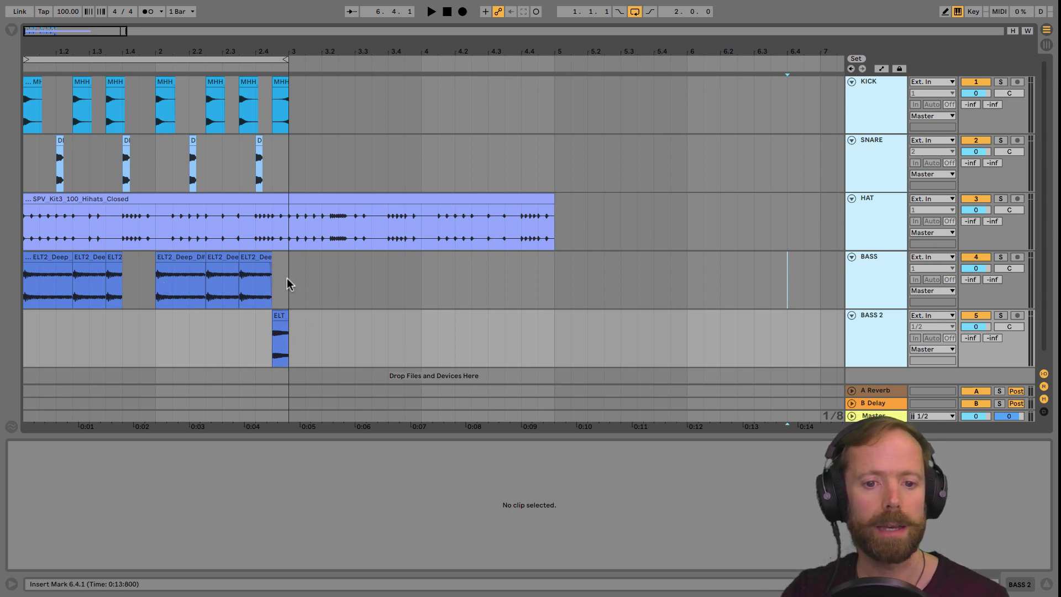
{"action": "left_click_drag", "start_coordinate": [289, 355], "coordinate": [24, 104]}
{"action": "left_click_drag", "start_coordinate": [53, 50], "coordinate": [54, 61]}
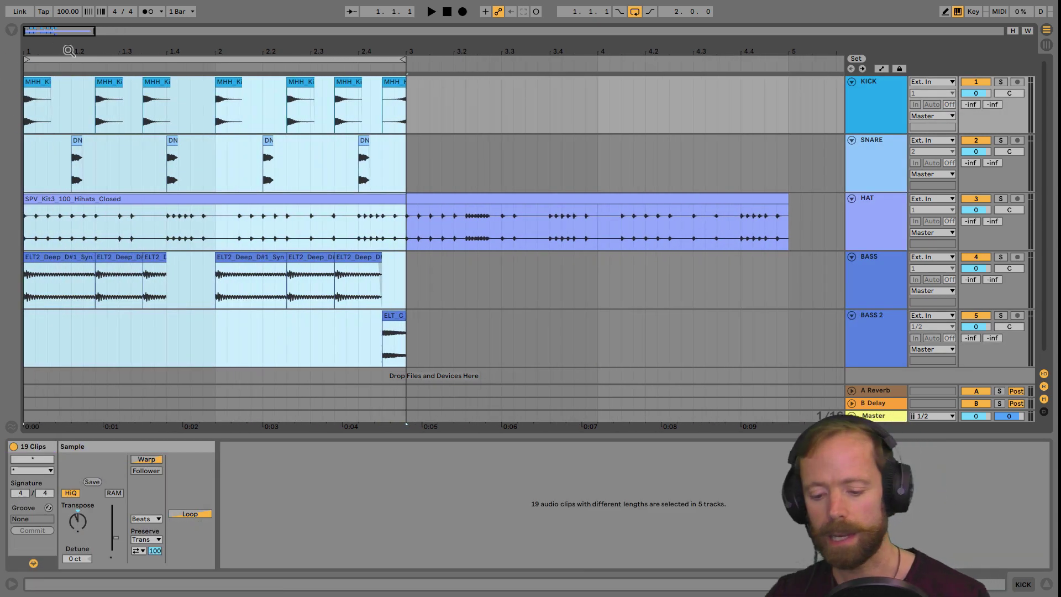
{"action": "key", "text": "ctrl+d"}
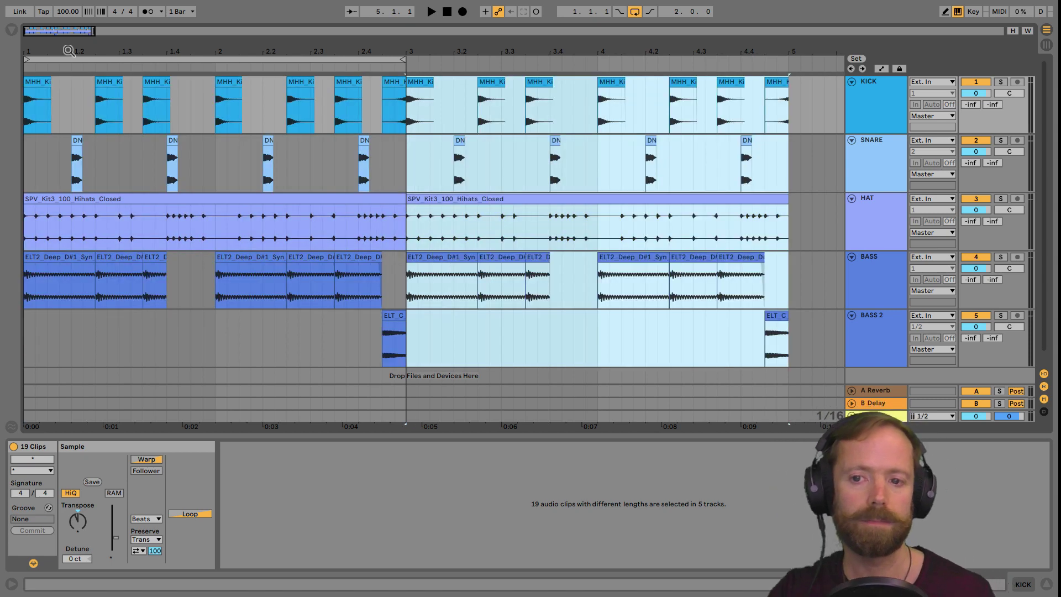
Select the full four bars from 1.1.1 to 5.1.1 on all tracks and loop the selection
{"action": "mouse_move", "coordinate": [333, 50]}
{"action": "left_mouse_down"}
{"action": "mouse_move", "coordinate": [332, 40]}
{"action": "mouse_move", "coordinate": [657, 62]}
{"action": "mouse_move", "coordinate": [417, 67]}
{"action": "mouse_move", "coordinate": [663, 62]}
{"action": "mouse_move", "coordinate": [342, 62]}
{"action": "left_mouse_up"}
{"action": "left_click", "coordinate": [368, 157]}
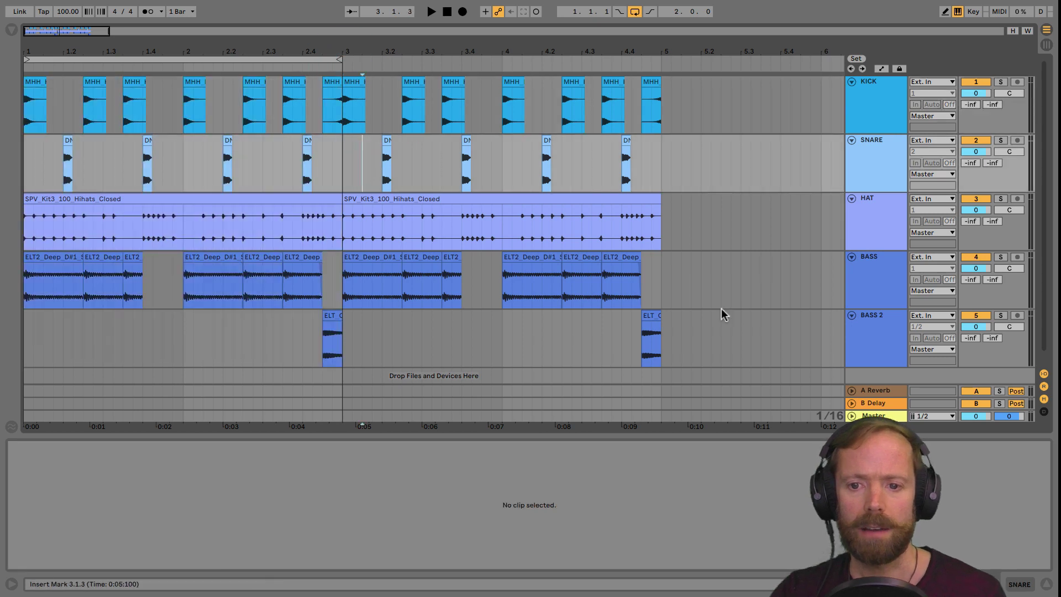
{"action": "left_click_drag", "start_coordinate": [662, 346], "coordinate": [7, 88]}
{"action": "mouse_move", "coordinate": [347, 111]}
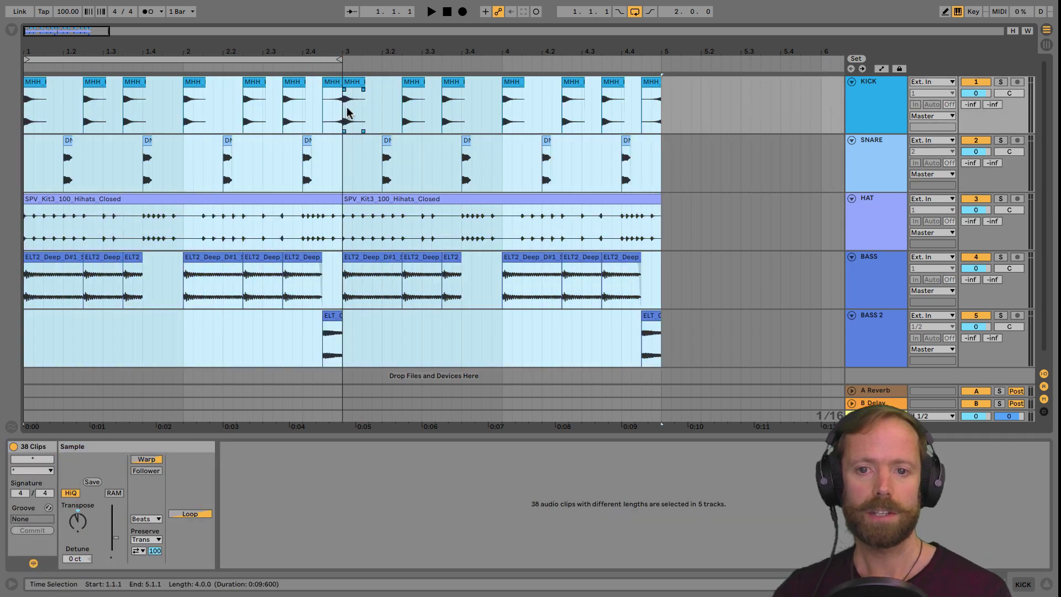
{"action": "right_click", "coordinate": [376, 100]}
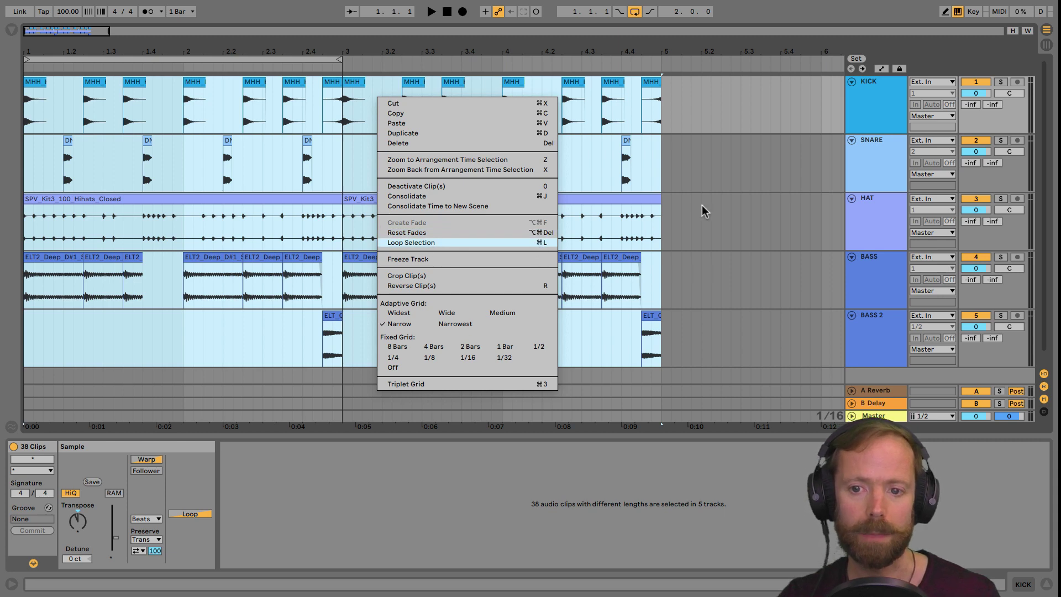
{"action": "left_click", "coordinate": [680, 206]}
{"action": "key", "text": "ctrl+l"}
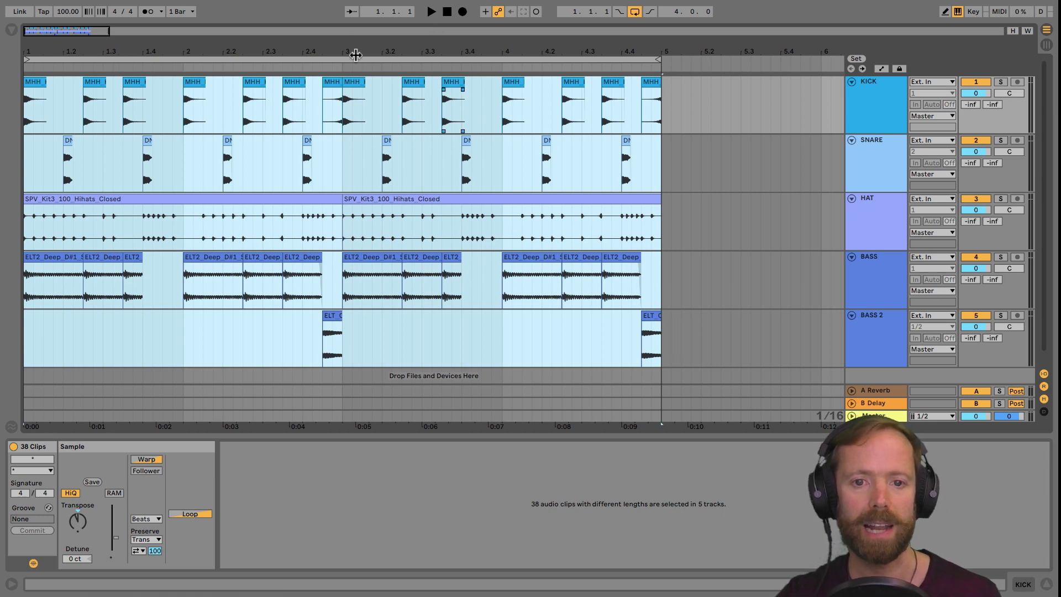
Play the four-bar loop from the start and listen to the duplicated pattern
{"action": "left_click_drag", "start_coordinate": [342, 51], "coordinate": [389, 50]}
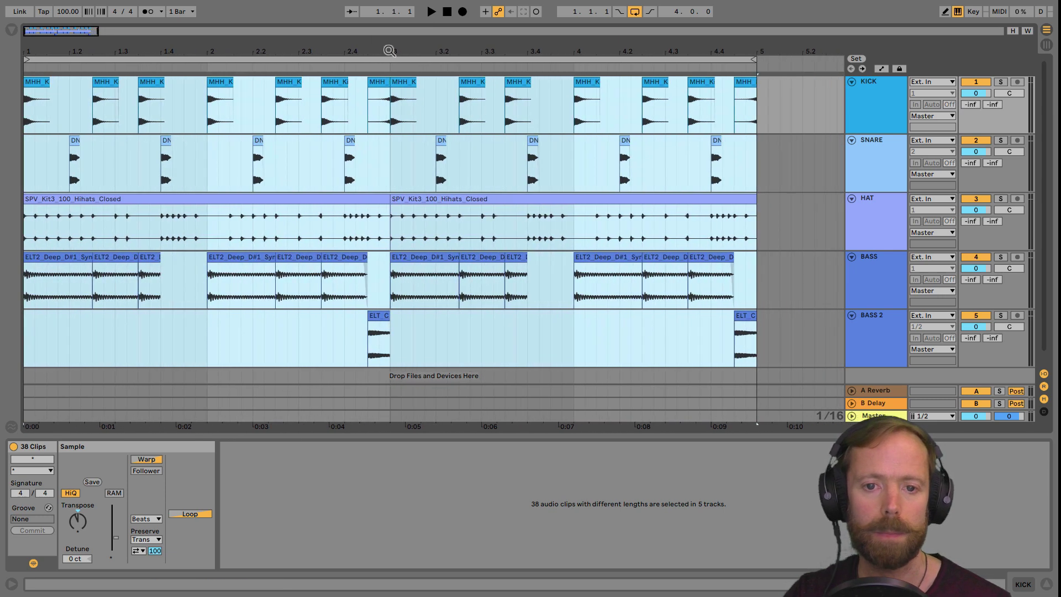
{"action": "key", "text": "space"}
{"action": "left_click", "coordinate": [504, 332]}
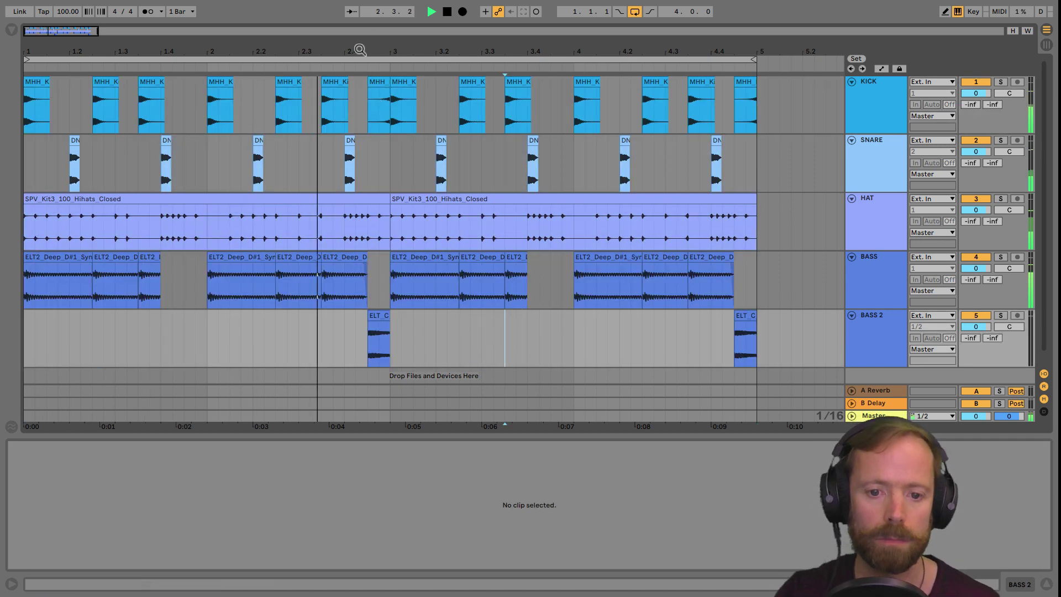
{"action": "left_click_drag", "start_coordinate": [360, 50], "coordinate": [386, 60]}
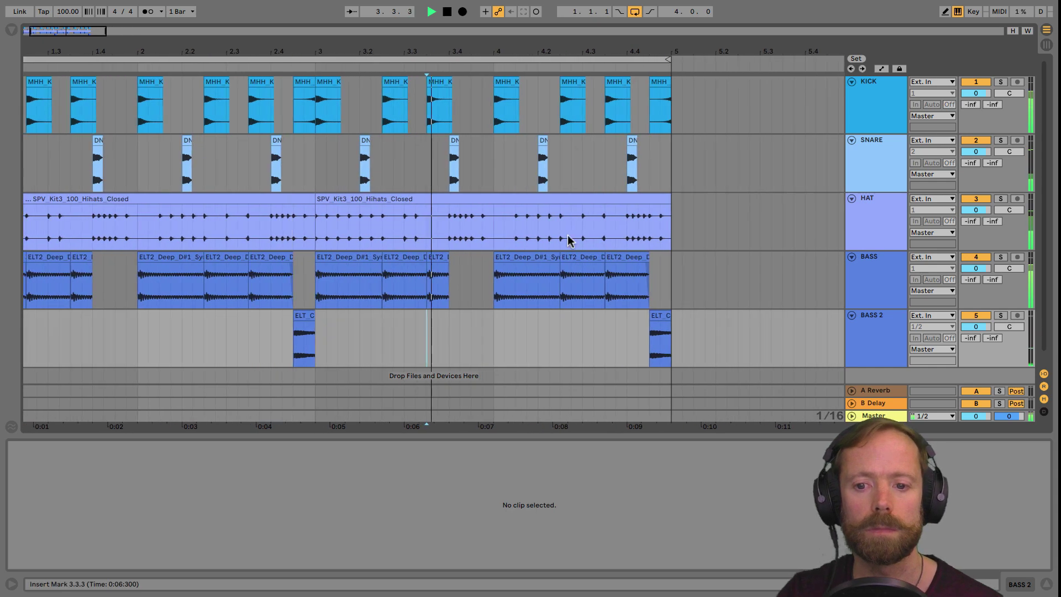
Set the transpose of the BASS 2 clip at 4.4.3 to -6 st and play the loop again
{"action": "left_click", "coordinate": [658, 315]}
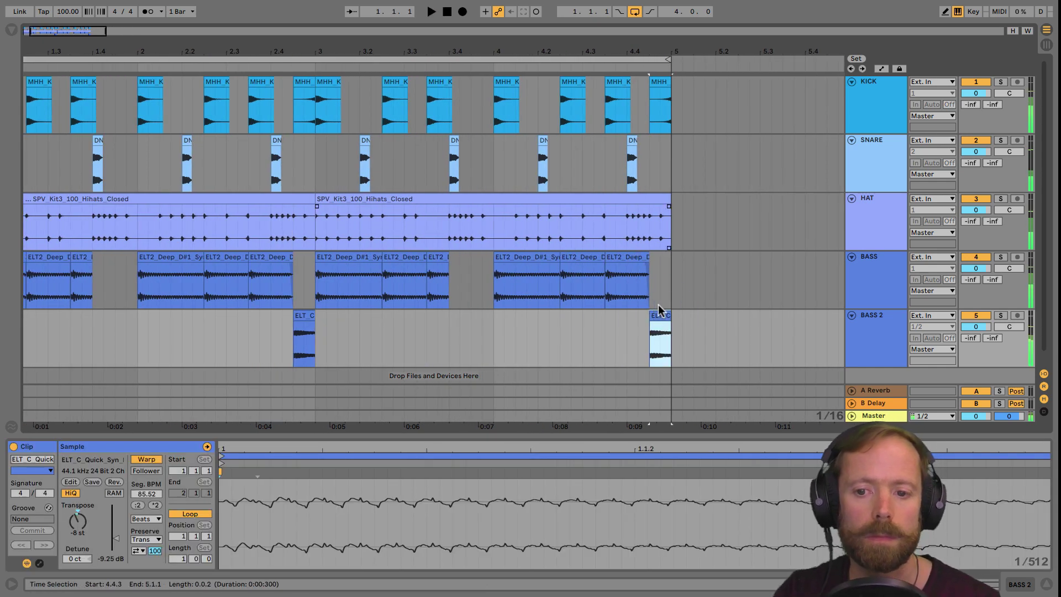
{"action": "key", "text": "space"}
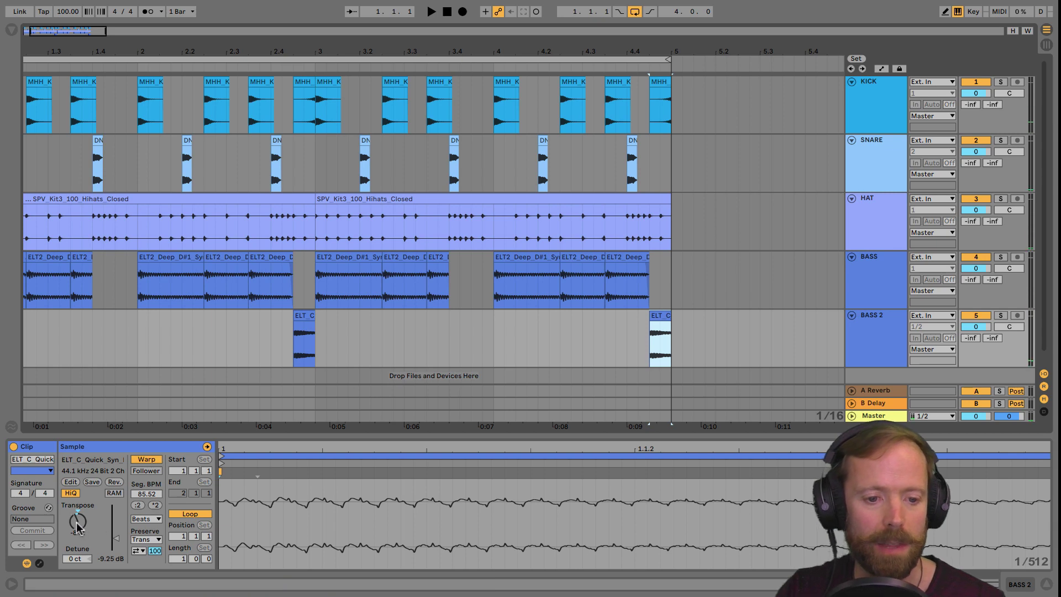
{"action": "key", "text": "space"}
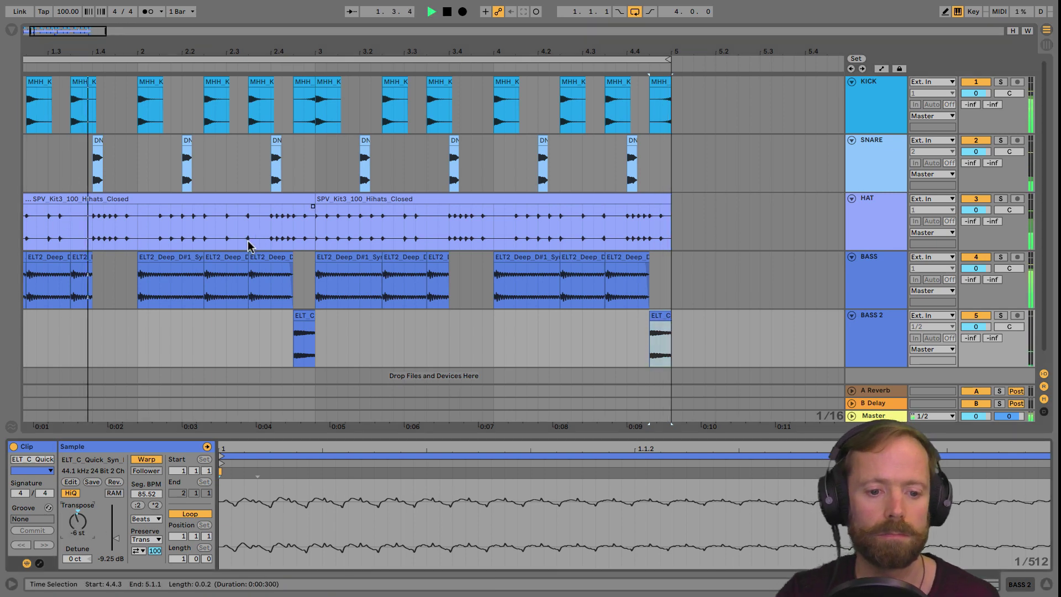
Open the sample settings of the BASS 2 clip at 2.4.3 while the loop plays and stop playback
{"action": "left_click_drag", "start_coordinate": [242, 51], "coordinate": [353, 51]}
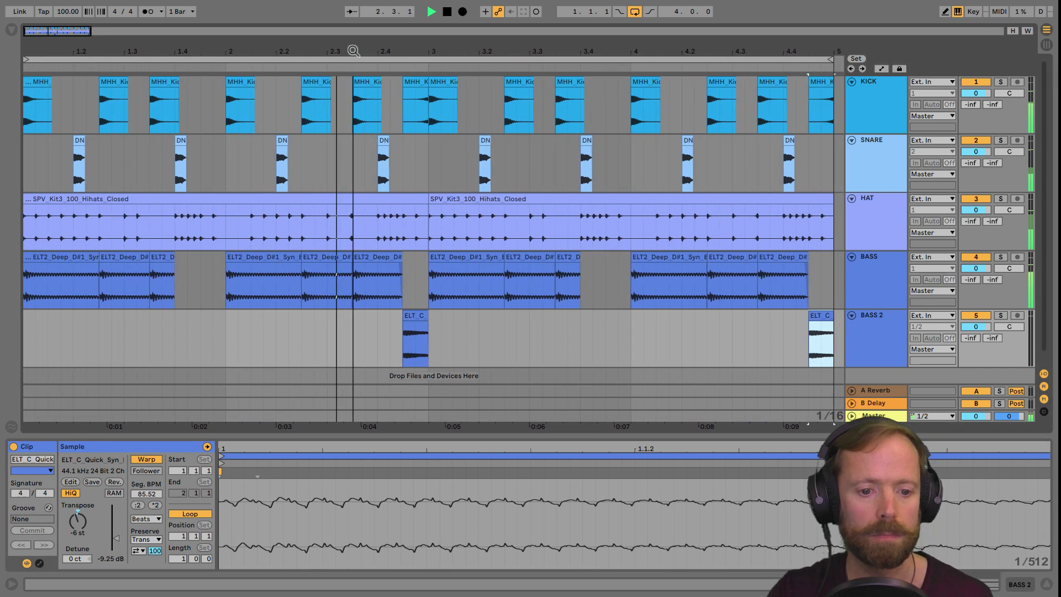
{"action": "left_click", "coordinate": [416, 318]}
{"action": "key", "text": "space"}
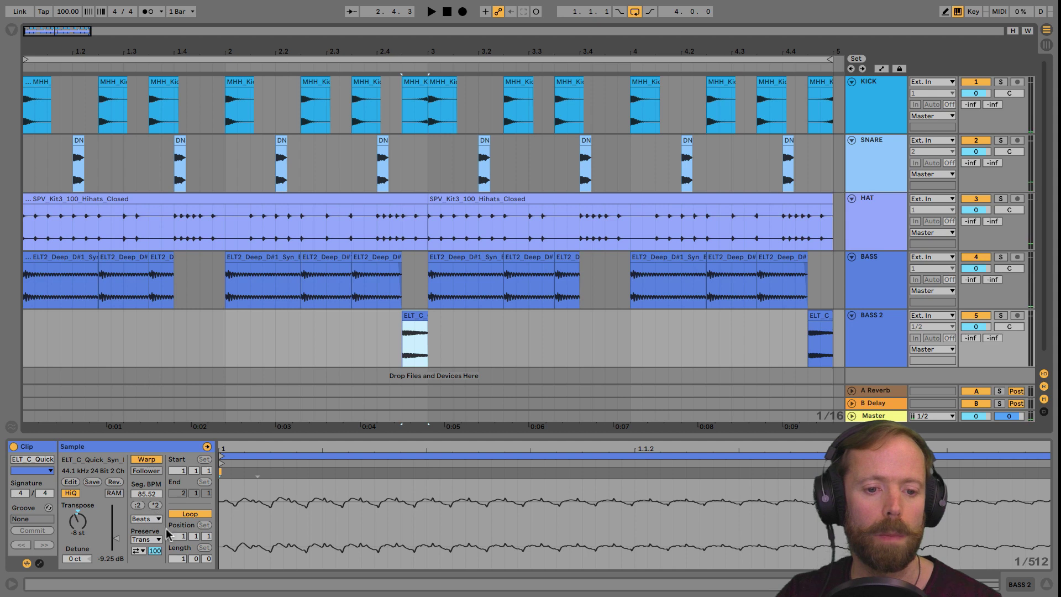
Solo the BASS 2 track, switch its clip at 2.4.3 to Tones warp mode and listen to it
{"action": "left_click", "coordinate": [1000, 315]}
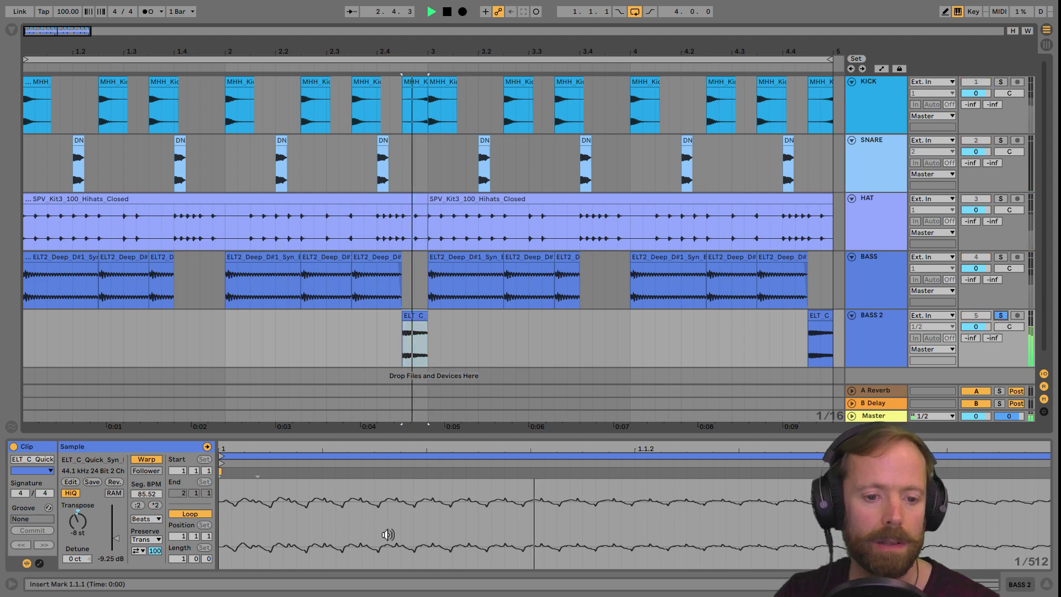
{"action": "left_click", "coordinate": [139, 518]}
{"action": "left_click", "coordinate": [142, 539]}
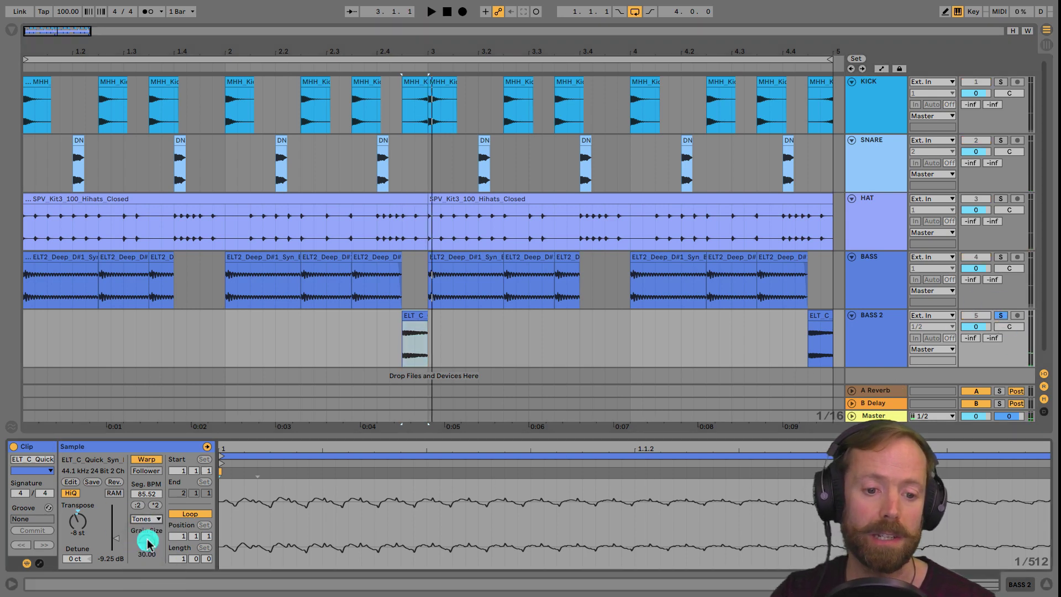
{"action": "key", "text": "space"}
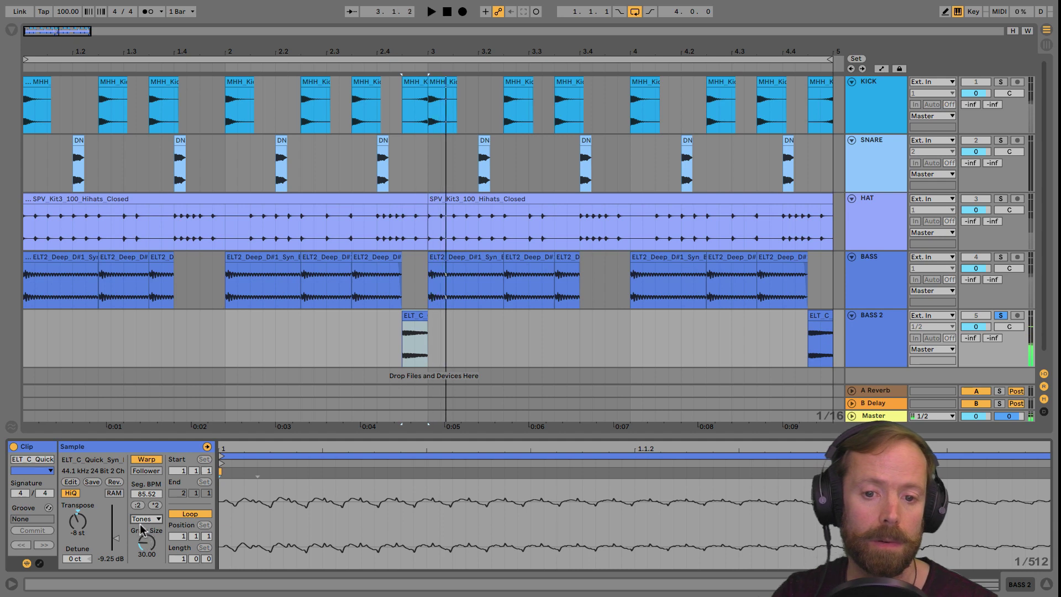
{"action": "key", "text": "space"}
Switch the BASS 2 clip at 2.4.3 to Beats warp mode and listen to it for comparison
{"action": "left_click", "coordinate": [145, 519]}
{"action": "left_click", "coordinate": [141, 533]}
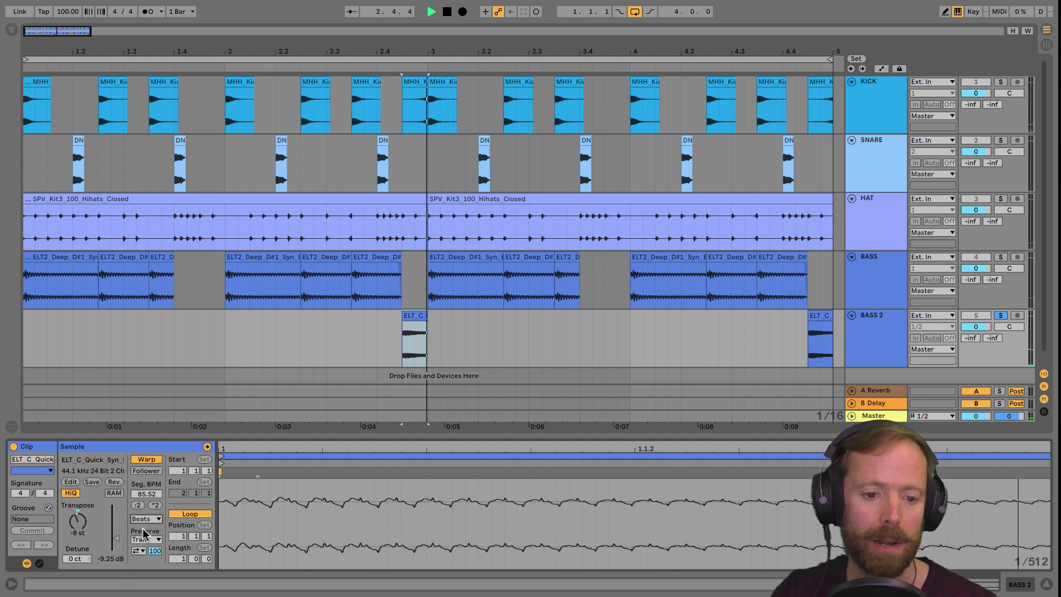
{"action": "key", "text": "space"}
Return the BASS 2 clip at 2.4.3 to Tones warp mode and play it several times
{"action": "left_click", "coordinate": [145, 518]}
{"action": "left_click", "coordinate": [145, 539]}
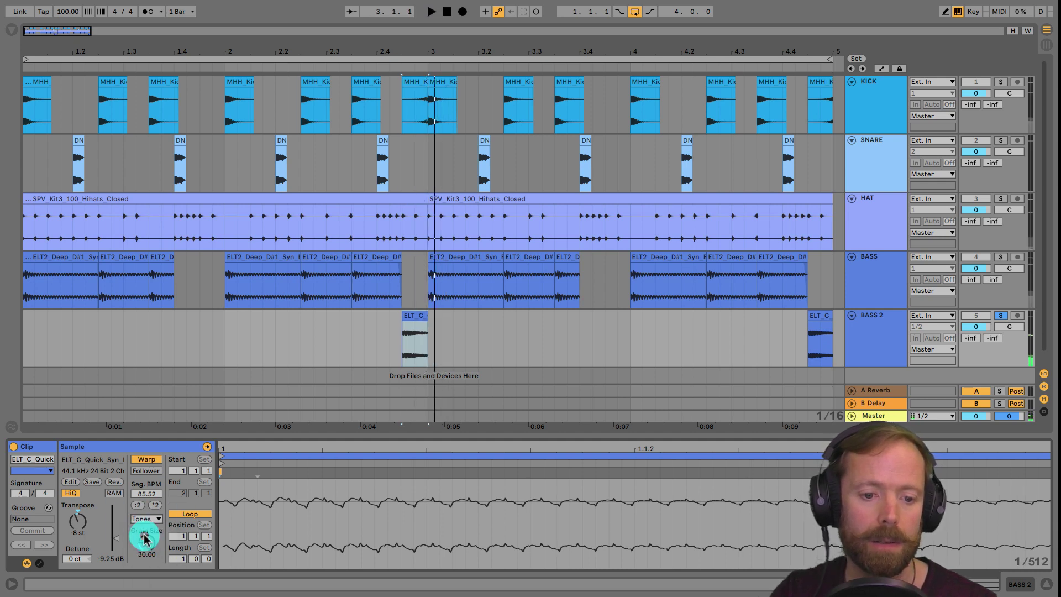
{"action": "key", "text": "space"}
{"action": "key", "text": "space"}
{"action": "key", "text": "space"}
{"action": "left_click_drag", "start_coordinate": [612, 44], "coordinate": [613, 11]}
{"action": "key", "text": "space"}
{"action": "key", "text": "space"}
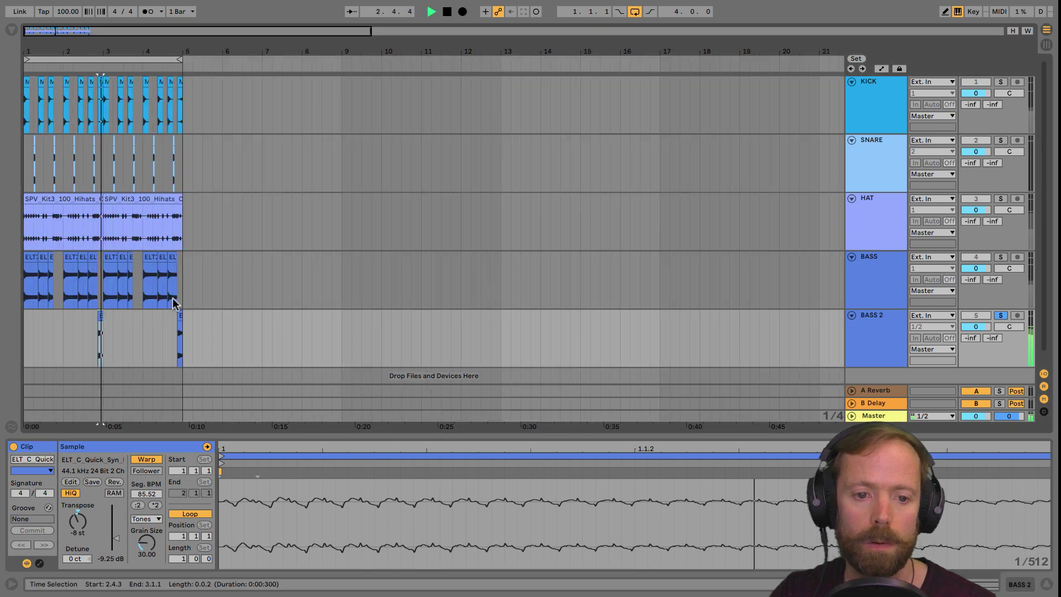
{"action": "key", "text": "space"}
Try the Complex warp mode on the BASS 2 clip at 2.4.3 and listen to it
{"action": "left_click", "coordinate": [145, 518]}
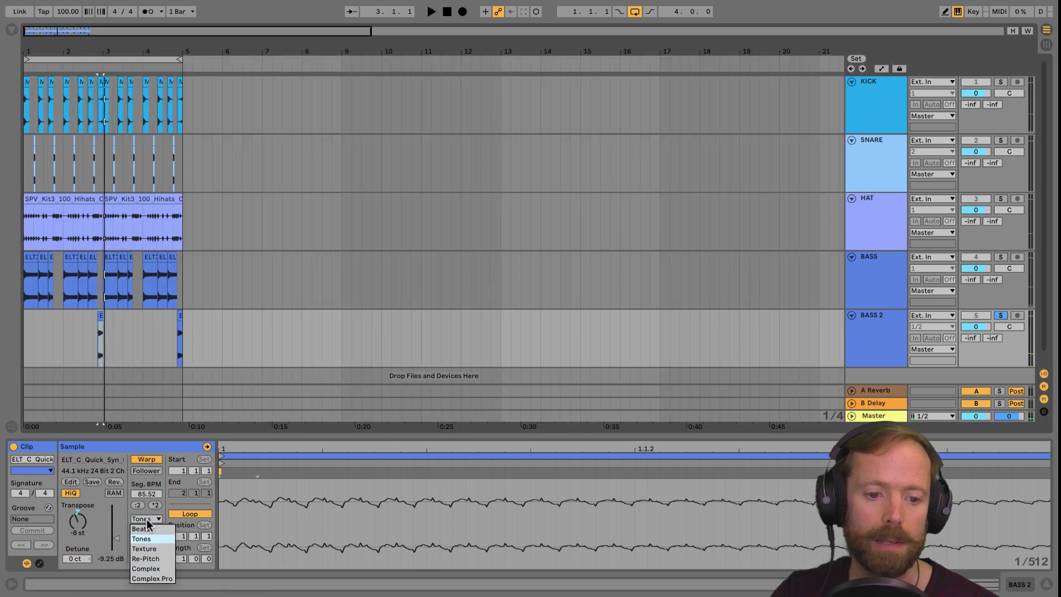
{"action": "left_click", "coordinate": [146, 568]}
{"action": "key", "text": "space"}
{"action": "key", "text": "space"}
{"action": "left_click_drag", "start_coordinate": [78, 50], "coordinate": [277, 51]}
{"action": "key", "text": "space"}
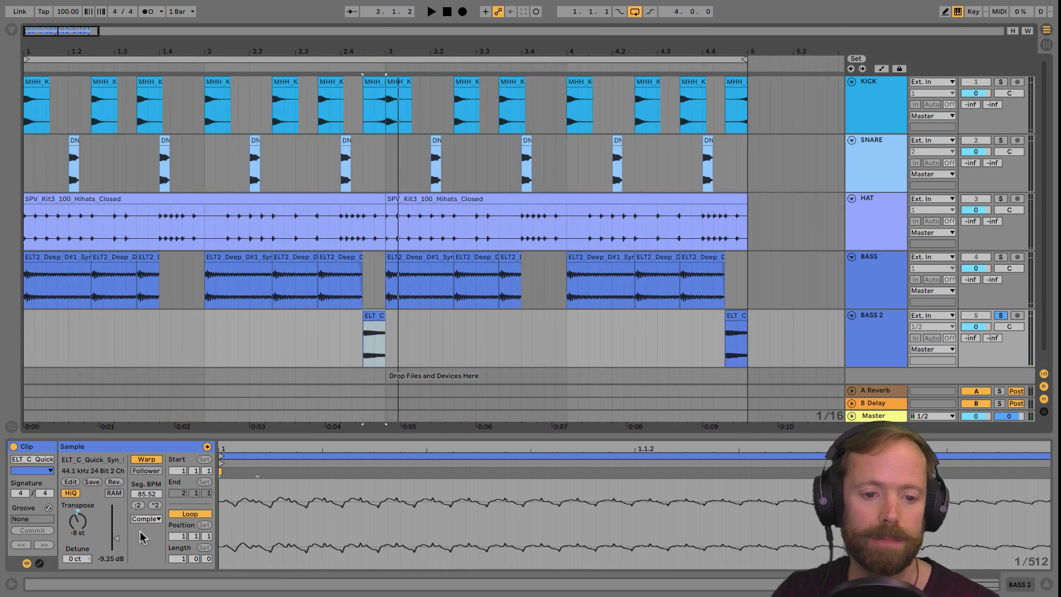
Compare Tones with Beats on the BASS 2 clip at 2.4.3, leaving its warp mode on Beats
{"action": "left_click", "coordinate": [145, 519]}
{"action": "left_click", "coordinate": [143, 540]}
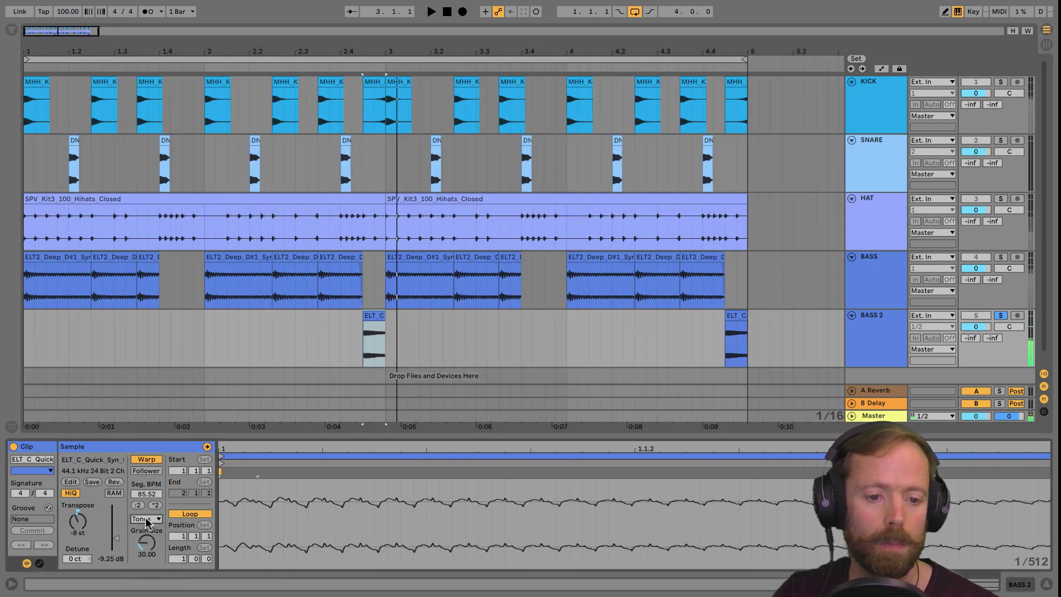
{"action": "left_click", "coordinate": [146, 519]}
{"action": "left_click", "coordinate": [144, 513]}
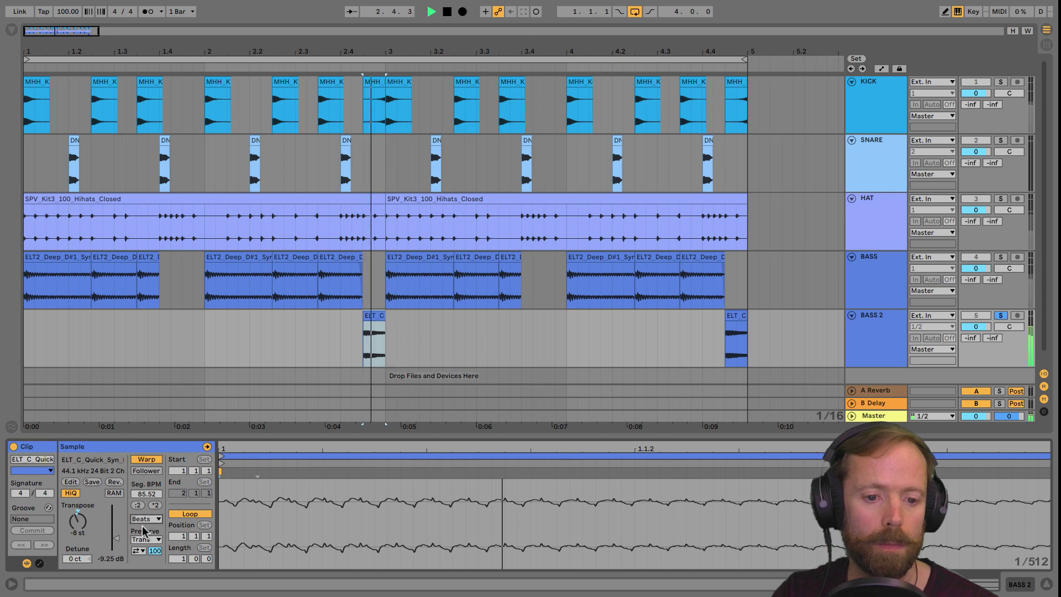
{"action": "key", "text": "space"}
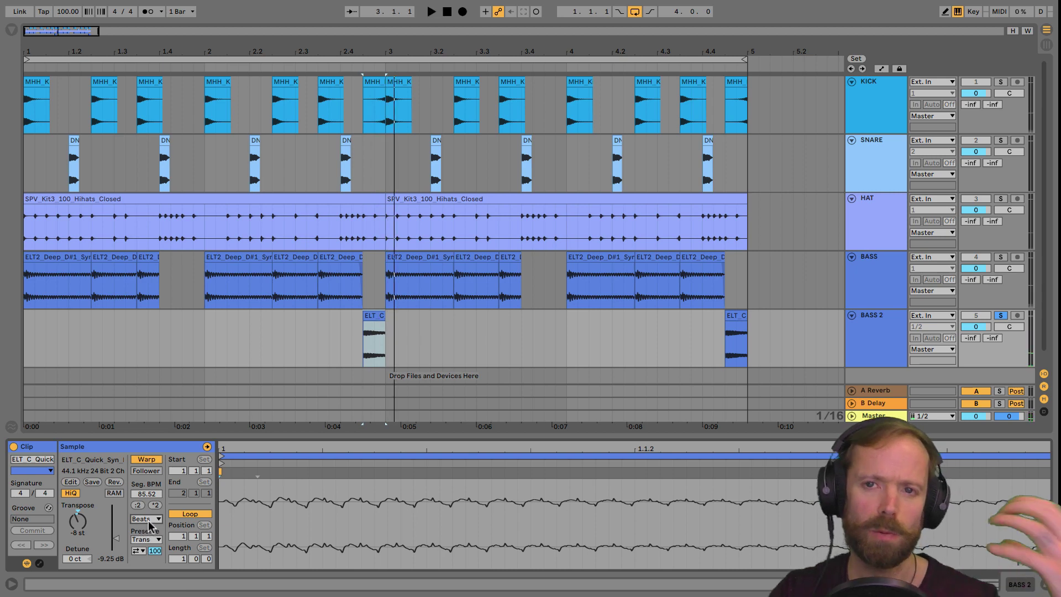
Select the BASS 2 clip at 4.4.3, switch it to Tones warp mode and listen to it
{"action": "left_click", "coordinate": [736, 316]}
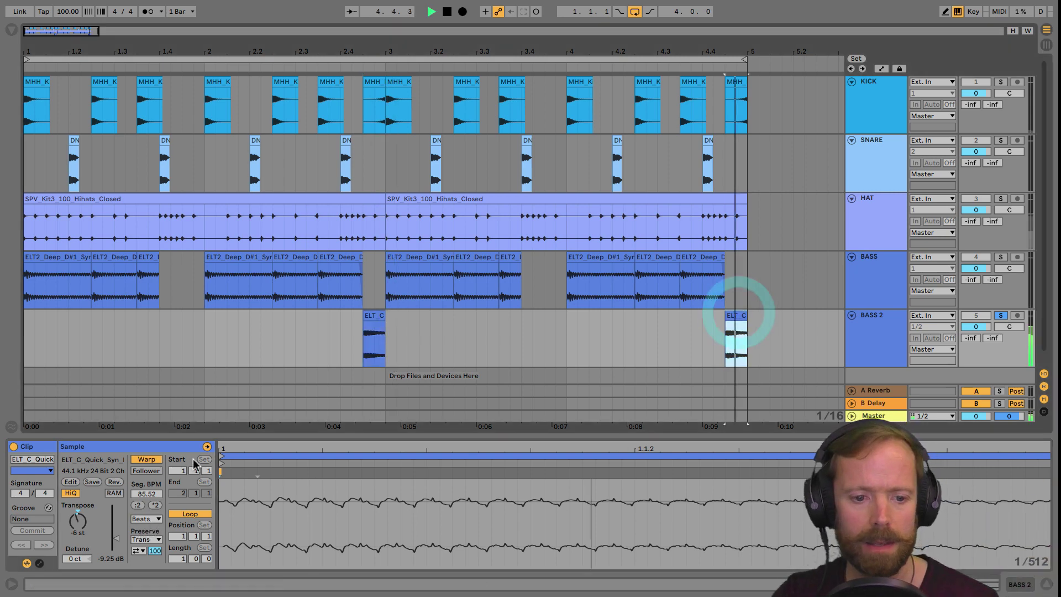
{"action": "left_click", "coordinate": [144, 518]}
{"action": "left_click", "coordinate": [141, 538]}
{"action": "key", "text": "space"}
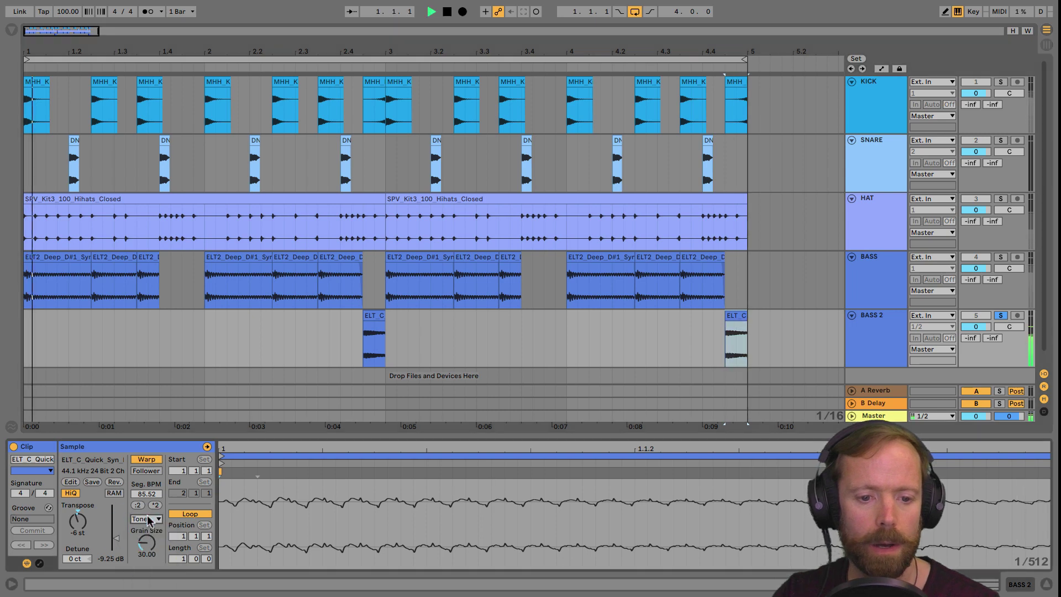
{"action": "key", "text": "space"}
Put the BASS 2 clip at 4.4.3 back to Beats warp mode and play it again
{"action": "left_click", "coordinate": [146, 520]}
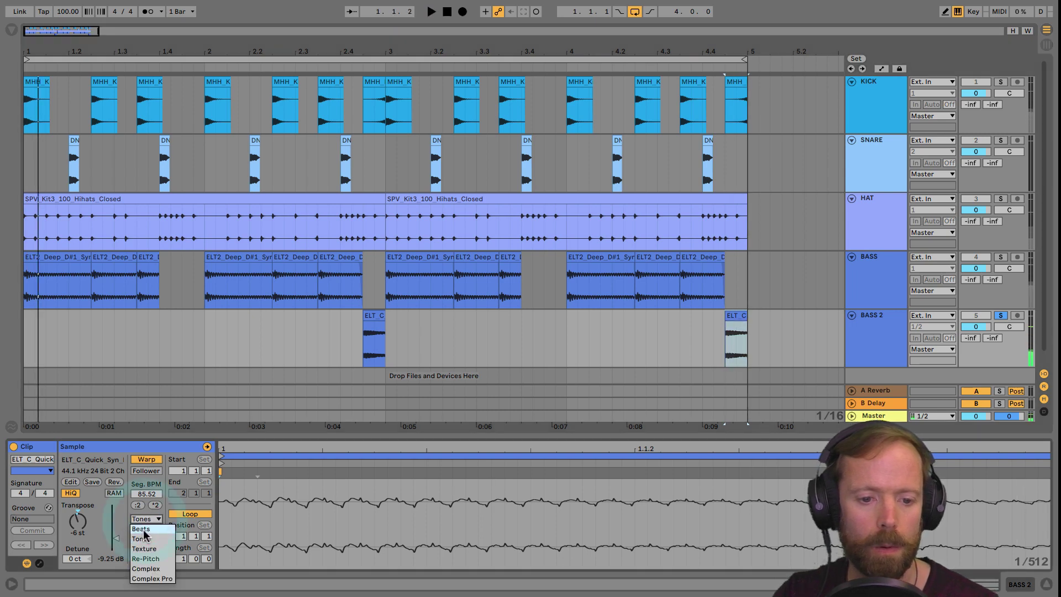
{"action": "left_click", "coordinate": [147, 528]}
{"action": "left_click", "coordinate": [145, 519]}
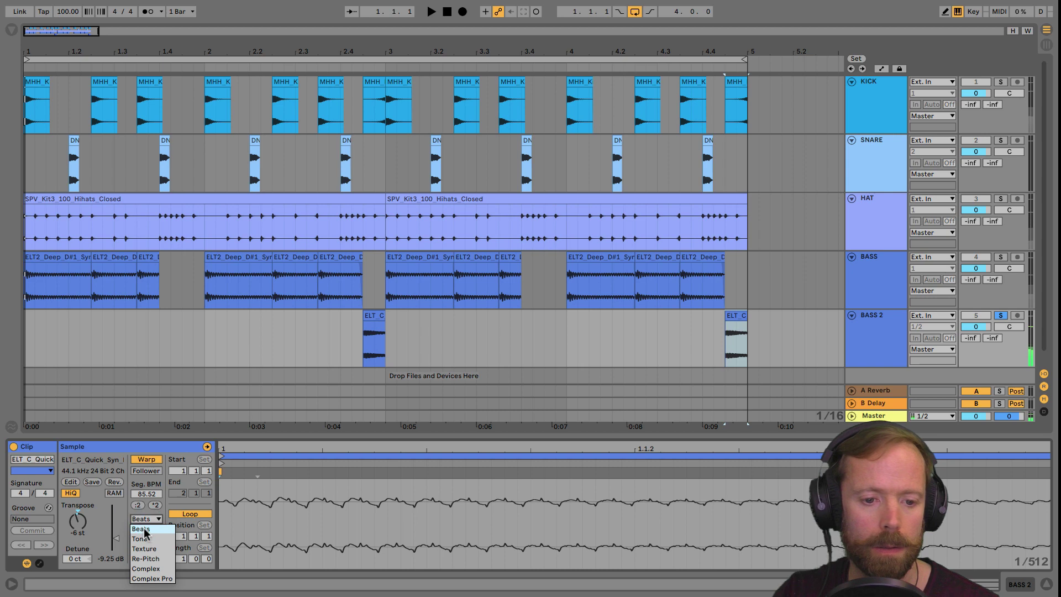
{"action": "left_click", "coordinate": [142, 532]}
{"action": "key", "text": "space"}
Set the warp mode of the BASS 2 clip at 2.4.3 to Tones and listen to the clip
{"action": "left_click", "coordinate": [378, 314]}
{"action": "key", "text": "space"}
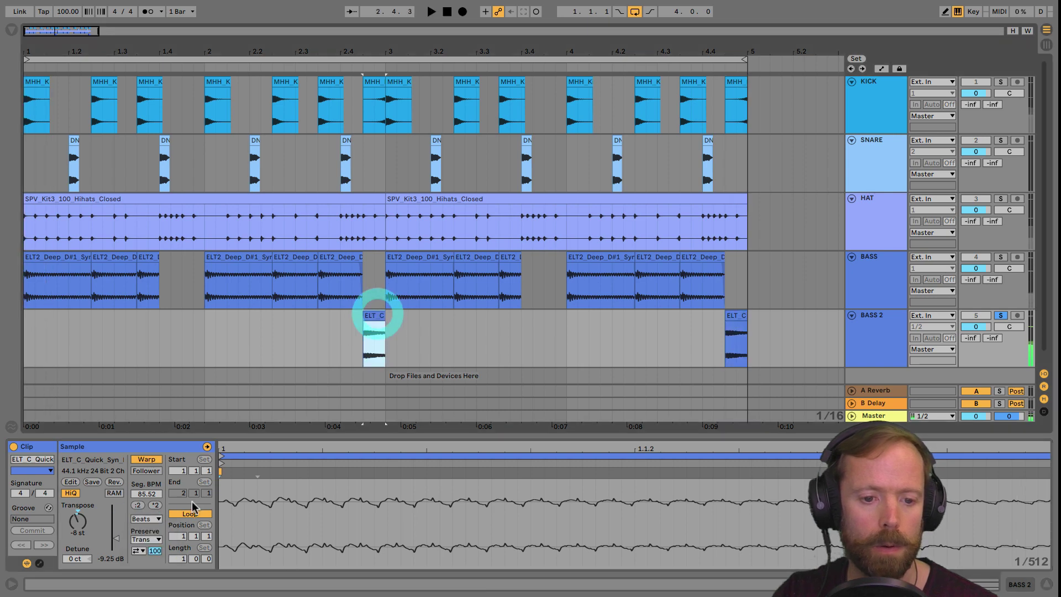
{"action": "left_click", "coordinate": [145, 519]}
{"action": "left_click", "coordinate": [141, 539]}
{"action": "key", "text": "space"}
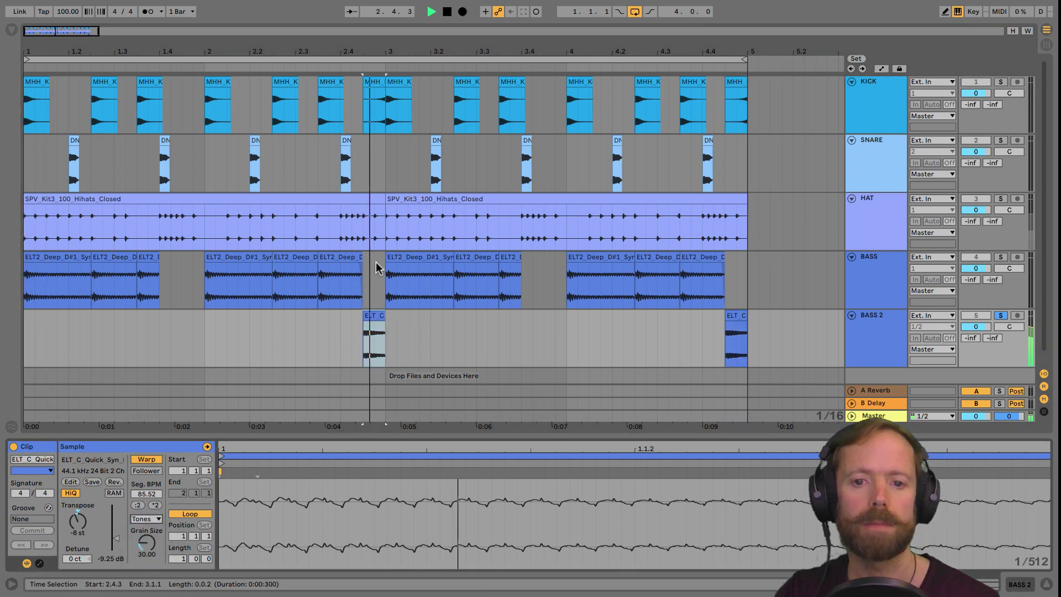
{"action": "key", "text": "space"}
Move the solo from BASS 2 to the BASS track and listen to the BASS clip at 3.1.1
{"action": "left_click", "coordinate": [998, 315]}
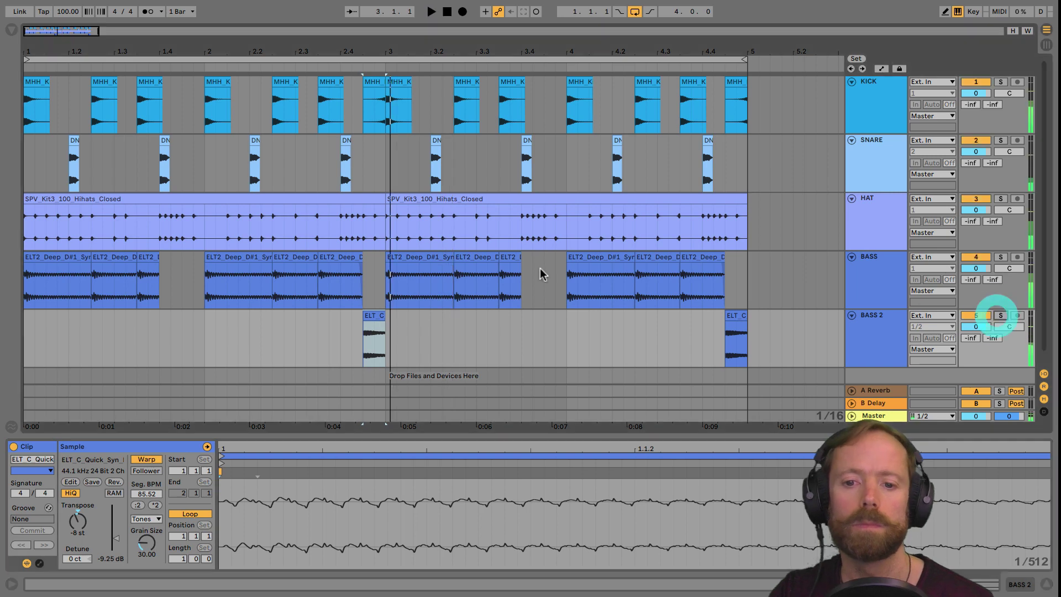
{"action": "left_click", "coordinate": [421, 254]}
{"action": "key", "text": "space"}
{"action": "key", "text": "space"}
{"action": "left_click", "coordinate": [1000, 257]}
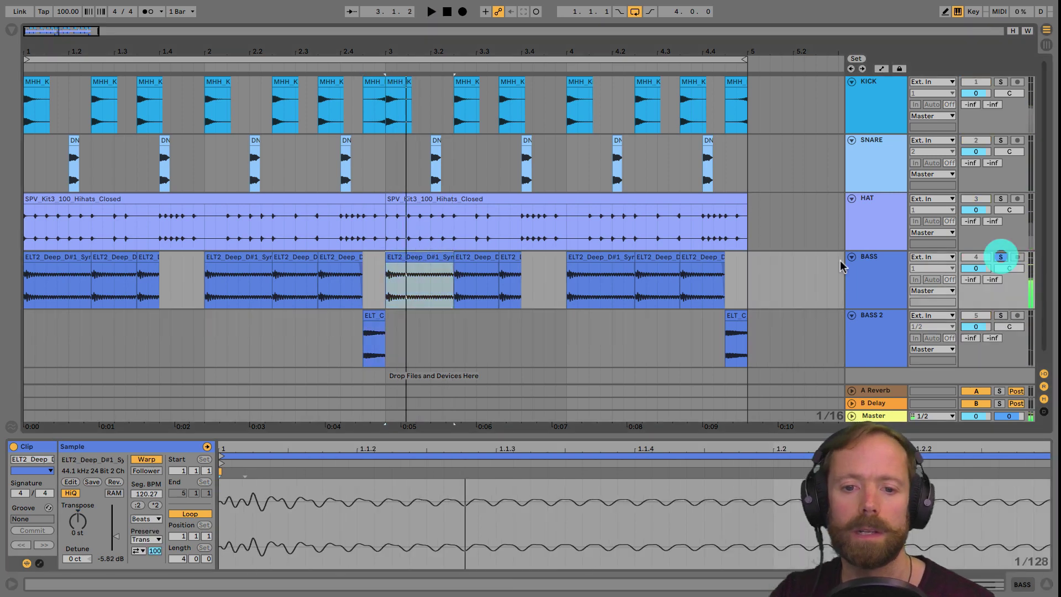
{"action": "left_click", "coordinate": [421, 260]}
{"action": "key", "text": "space"}
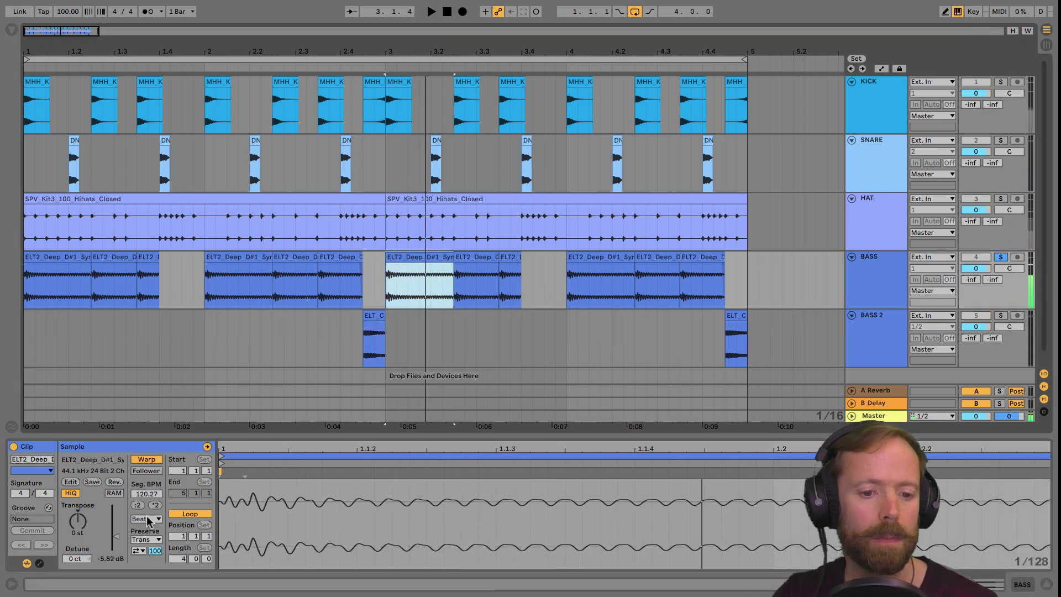
Try the Tones and Complex warp modes on the BASS clip at 3.1.1 while listening
{"action": "left_click", "coordinate": [146, 519]}
{"action": "left_click", "coordinate": [142, 538]}
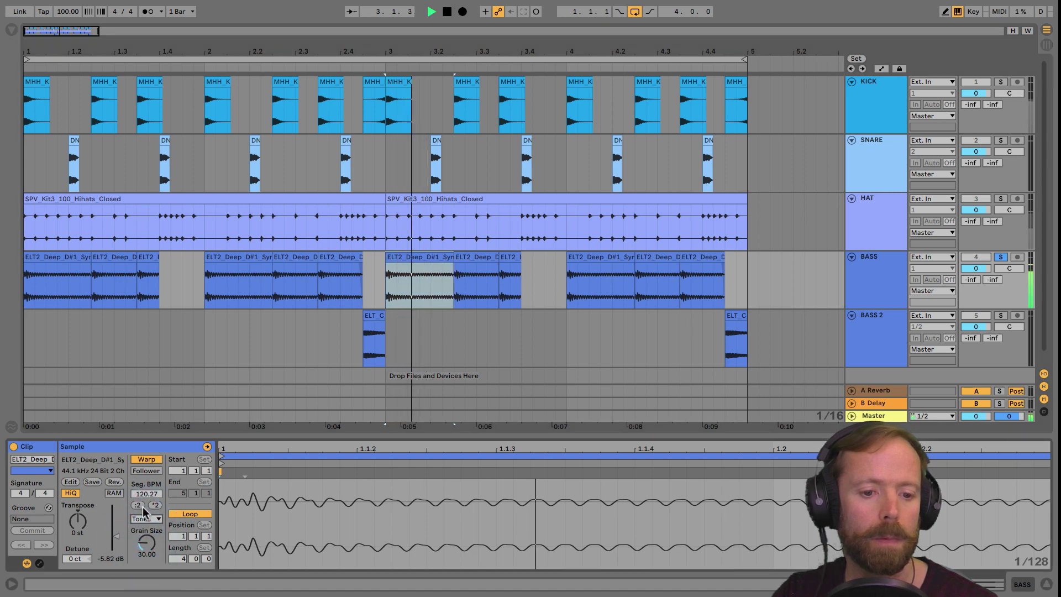
{"action": "left_click", "coordinate": [145, 519]}
{"action": "left_click", "coordinate": [146, 562]}
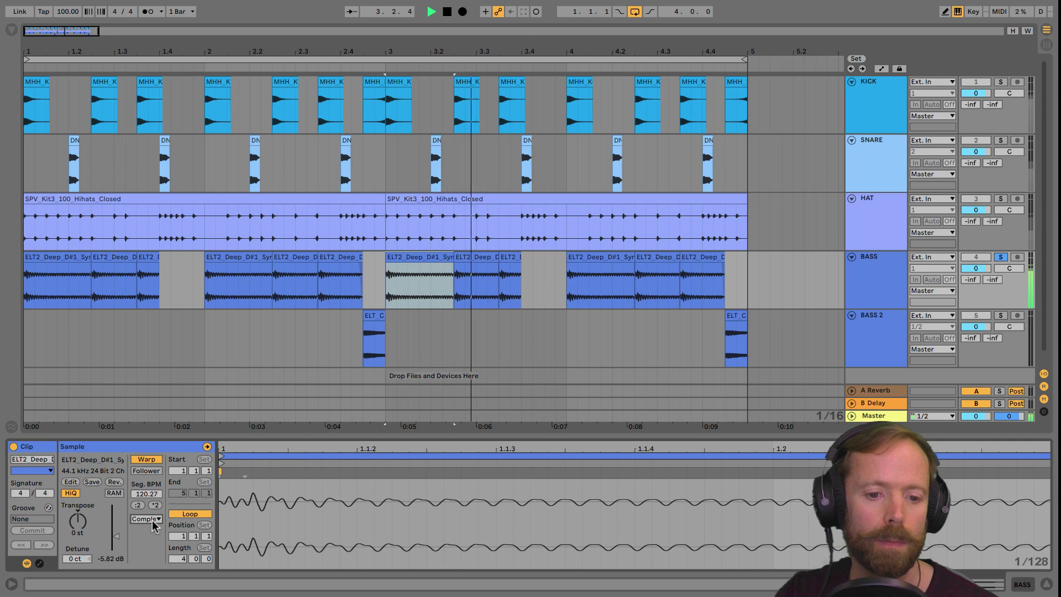
{"action": "key", "text": "space"}
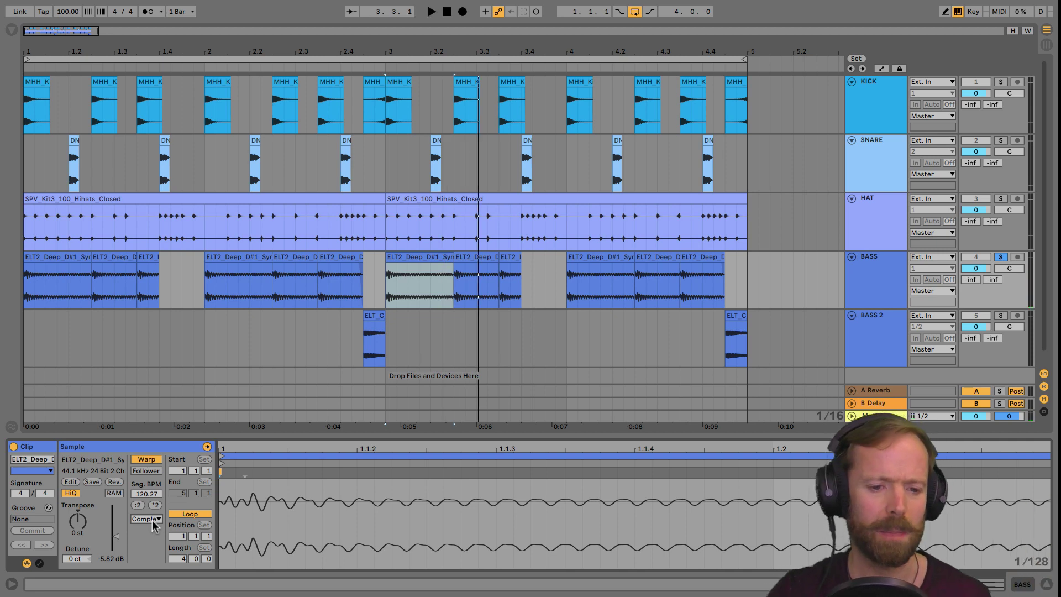
{"action": "left_click", "coordinate": [149, 520]}
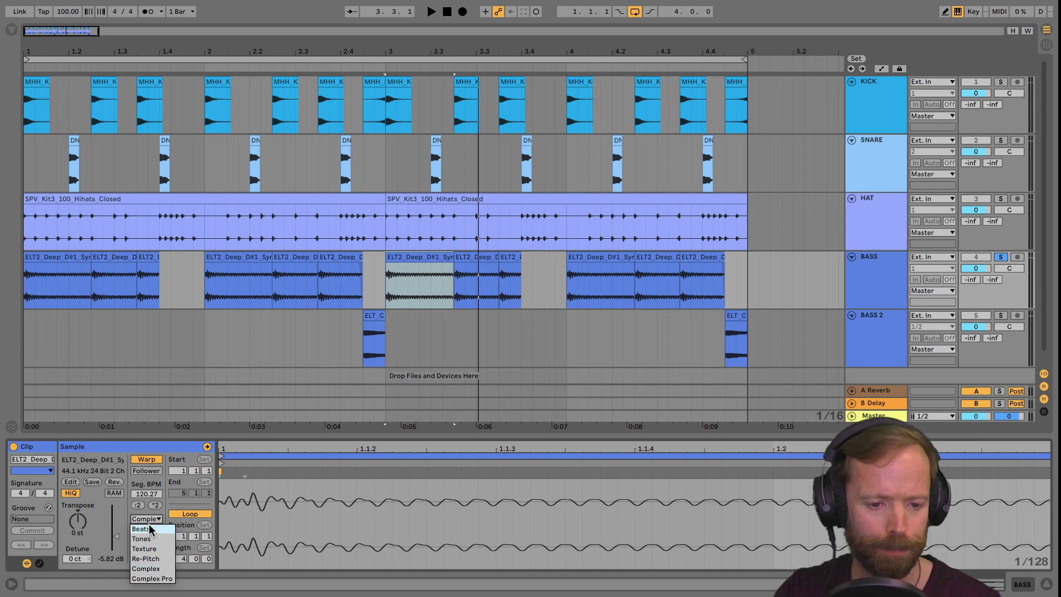
{"action": "left_click", "coordinate": [189, 448]}
Turn off warping for the first BASS clip at 1.1.1 and play it
{"action": "left_click", "coordinate": [42, 256]}
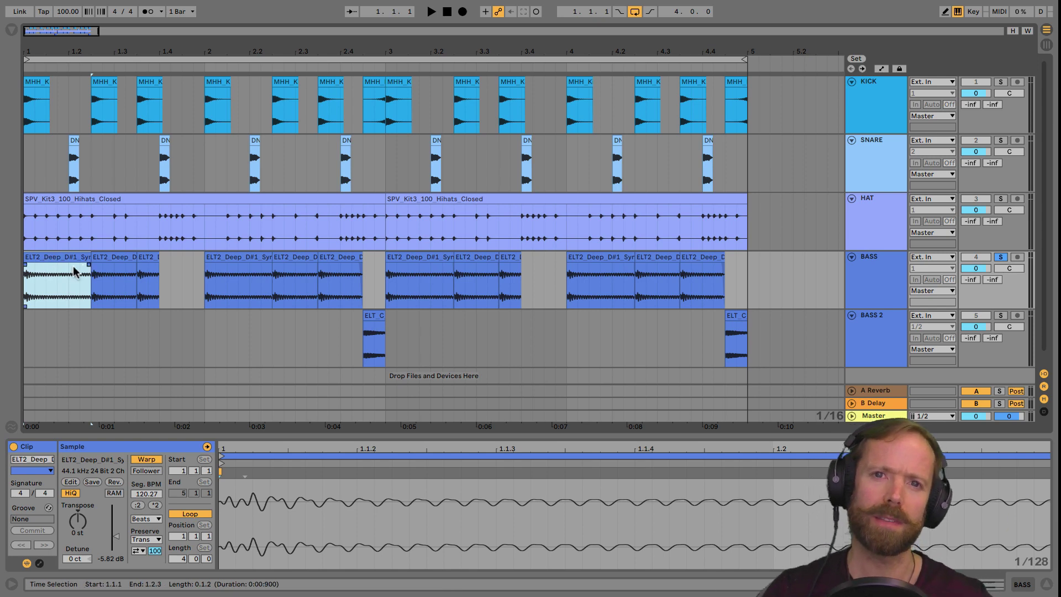
{"action": "left_click", "coordinate": [146, 462]}
{"action": "key", "text": "space"}
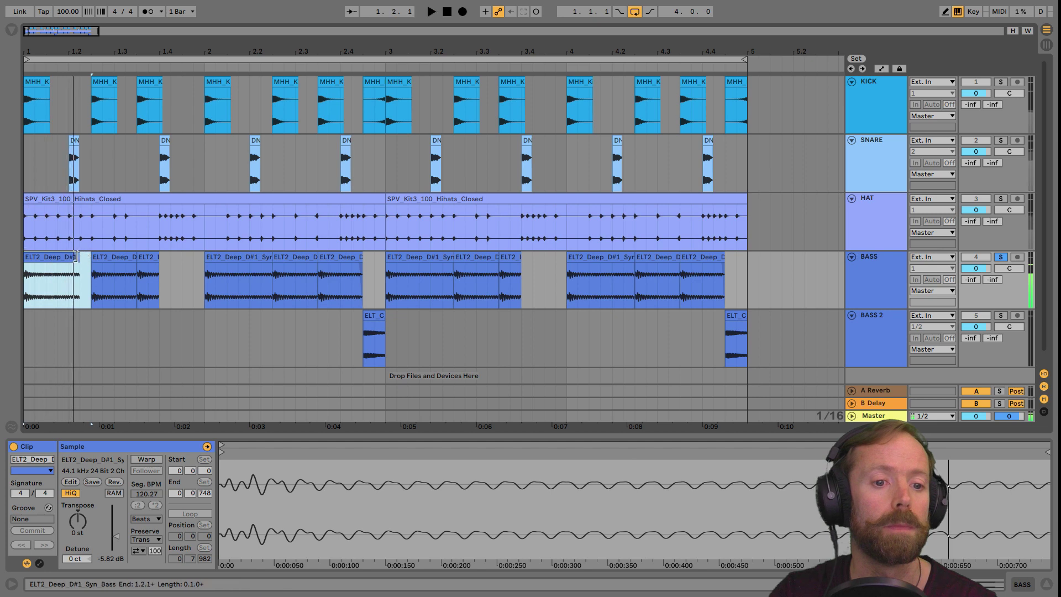
{"action": "key", "text": "space"}
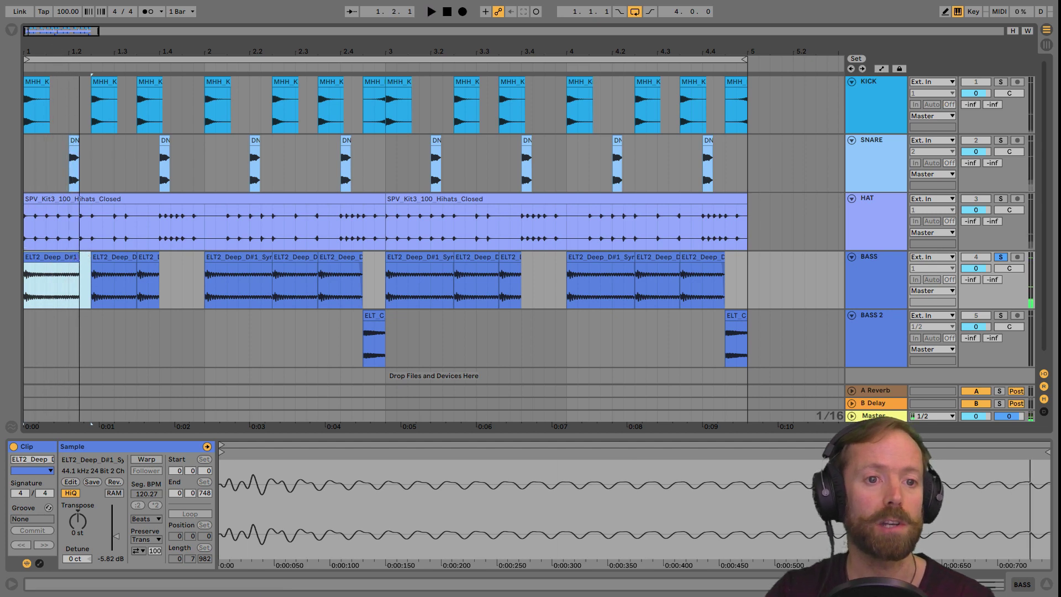
Extend the unwarped first BASS clip so that it ends at 1.2.3, and play it back
{"action": "key", "text": "plus"}
{"action": "key", "text": "plus"}
{"action": "left_click_drag", "start_coordinate": [159, 258], "coordinate": [184, 256]}
{"action": "key", "text": "space"}
{"action": "key", "text": "space"}
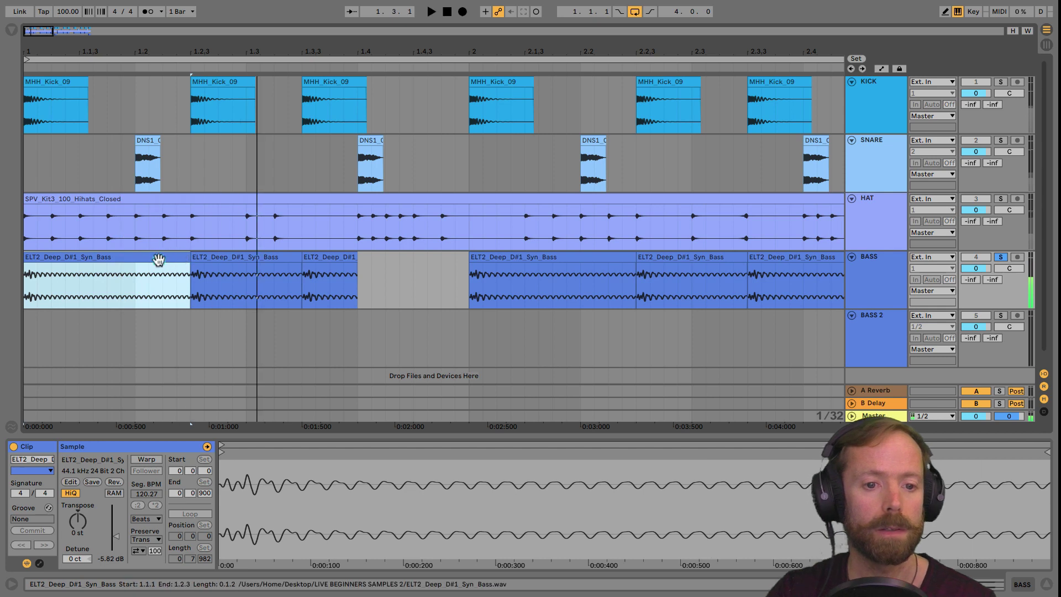
Duplicate the unwarped BASS clip to 1.2.3 and place another copy at 1.3.3, filling the first bar
{"action": "key", "text": "ctrl+d"}
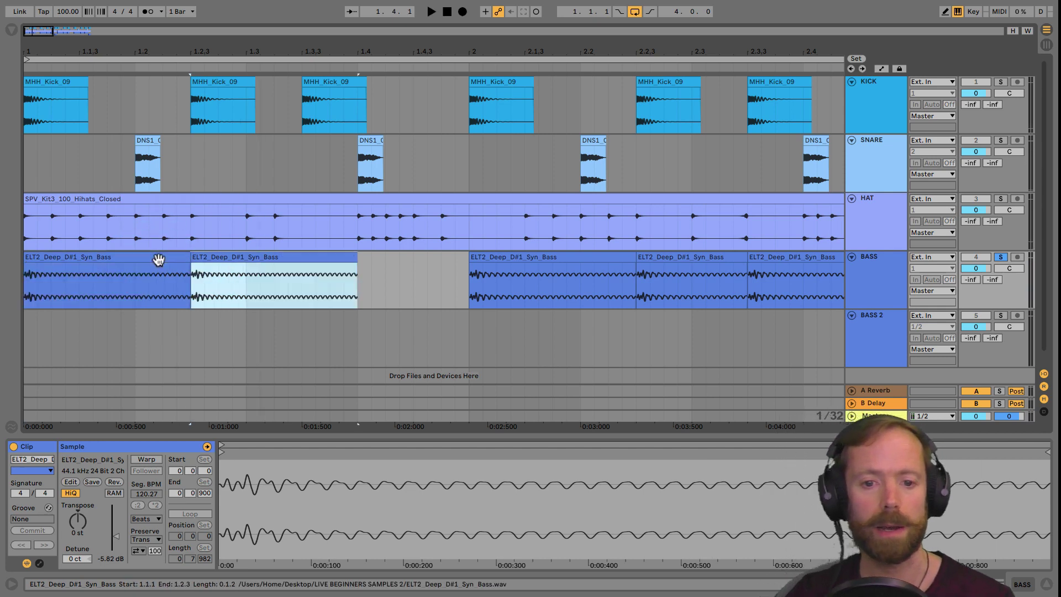
{"action": "left_click_drag", "start_coordinate": [227, 260], "coordinate": [340, 256]}
{"action": "left_click_drag", "start_coordinate": [319, 45], "coordinate": [319, 3]}
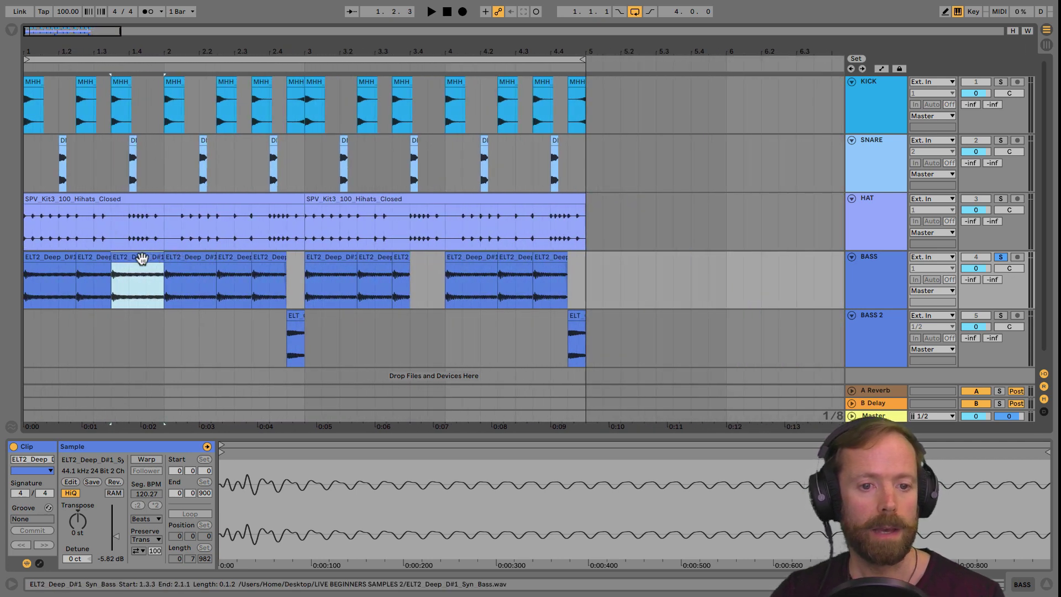
Delete all the warped BASS clips from 2.1.1 to 4.4.3
{"action": "left_click", "coordinate": [175, 257]}
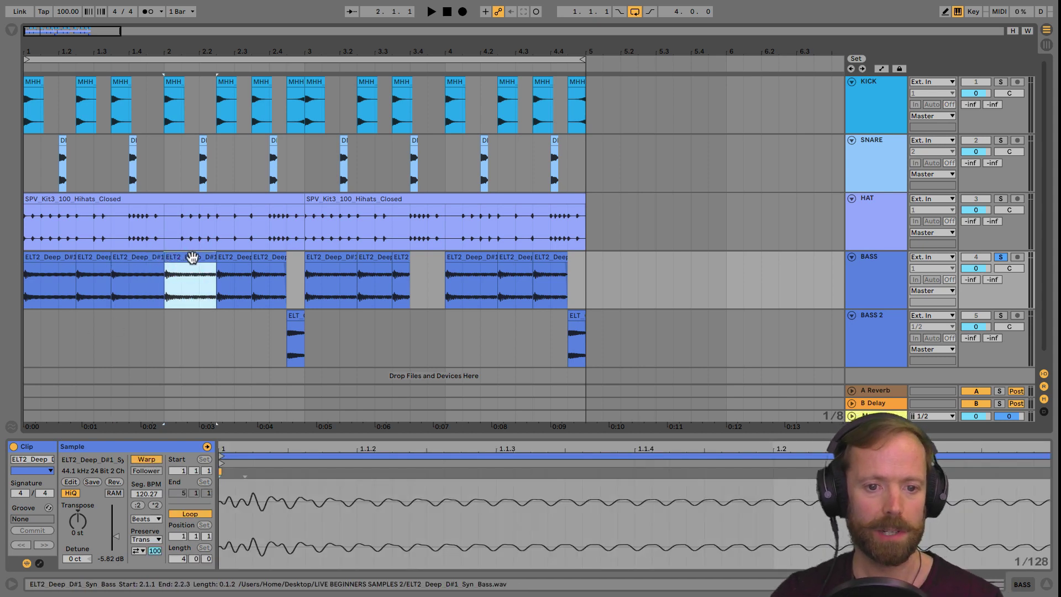
{"action": "left_click", "coordinate": [540, 258], "text": "shift"}
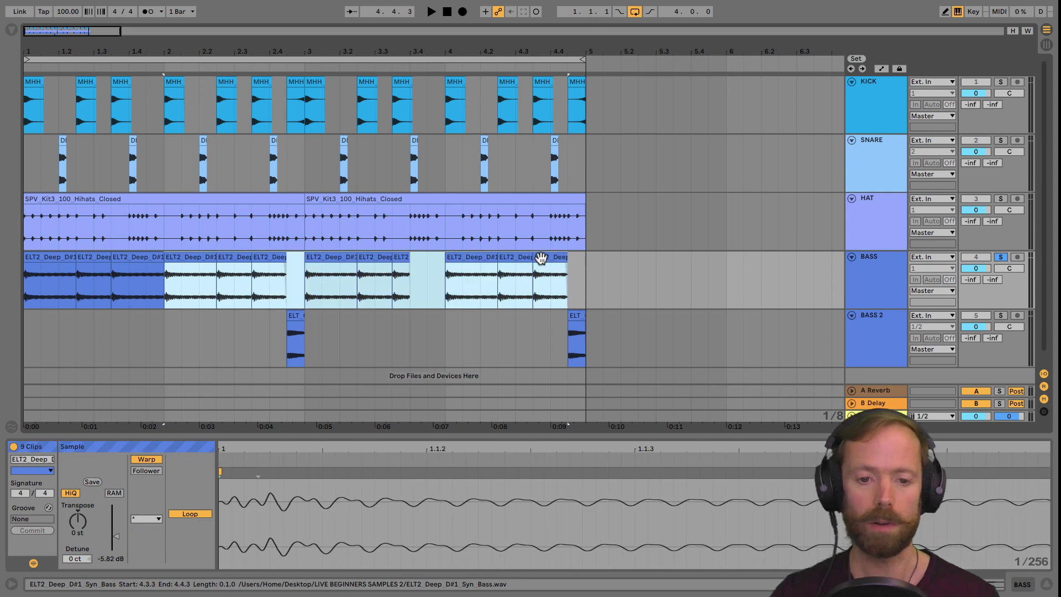
{"action": "left_click", "coordinate": [187, 348]}
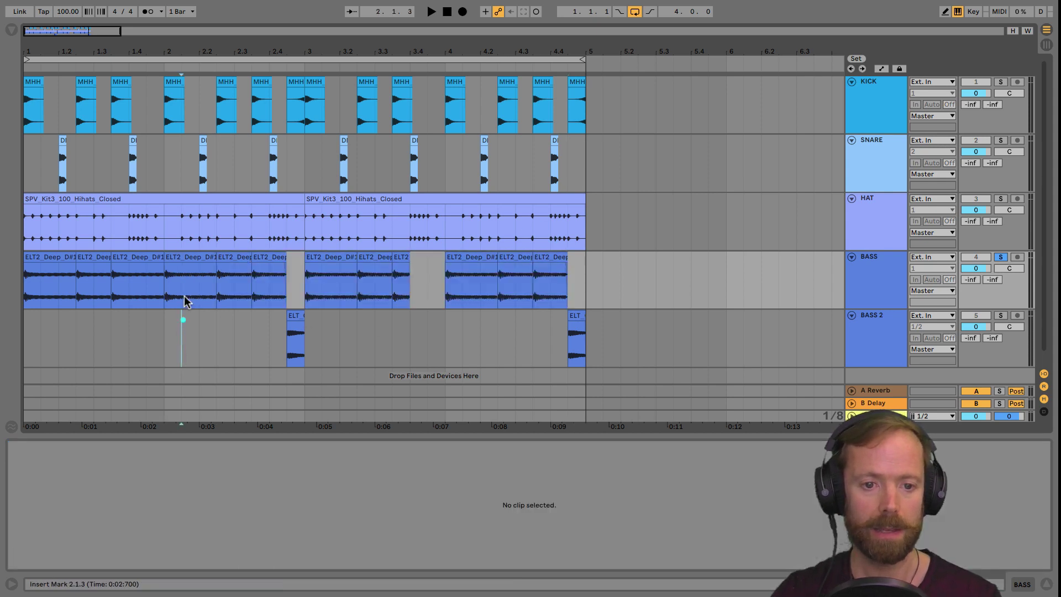
{"action": "left_click", "coordinate": [182, 257]}
{"action": "left_click", "coordinate": [541, 259], "text": "shift"}
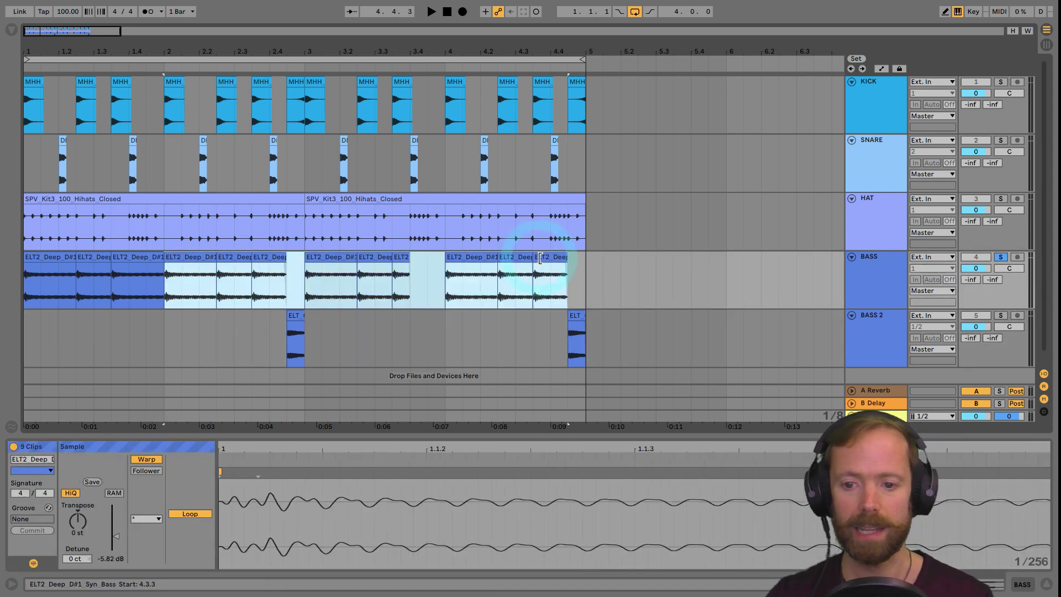
{"action": "key", "text": "Delete"}
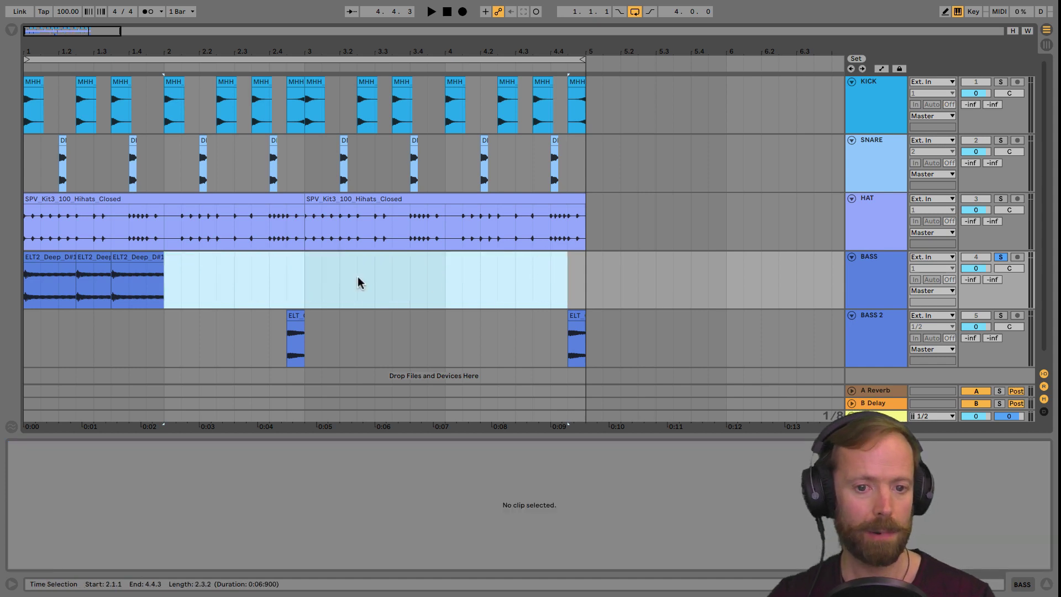
Duplicate the three unwarped BASS clips of bar 1 three times to fill bars 2 to 4
{"action": "left_click", "coordinate": [268, 275]}
{"action": "left_click", "coordinate": [114, 271]}
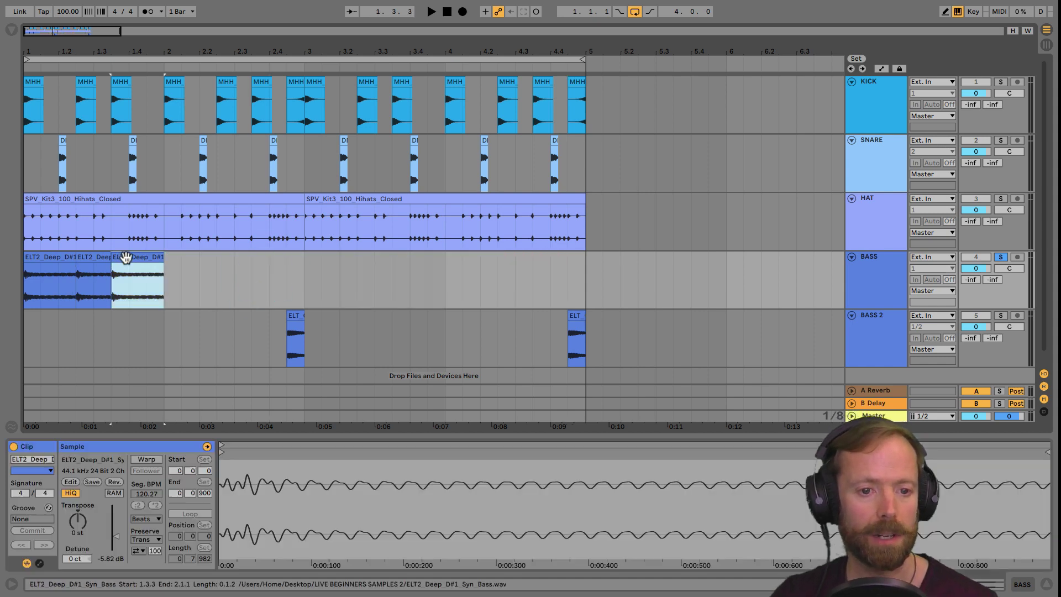
{"action": "left_click", "coordinate": [60, 260]}
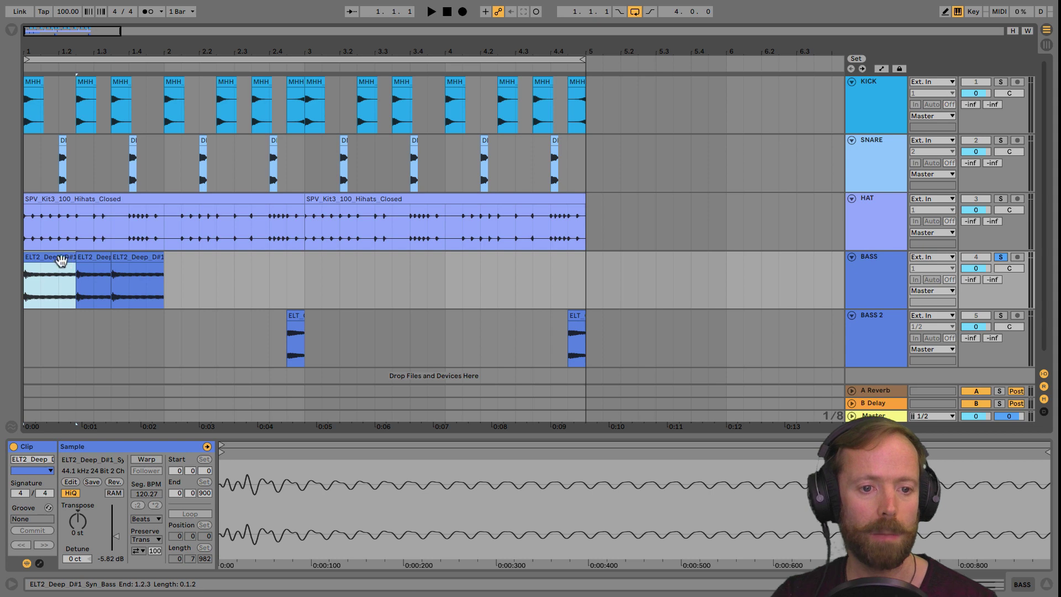
{"action": "left_click", "coordinate": [135, 259], "text": "shift"}
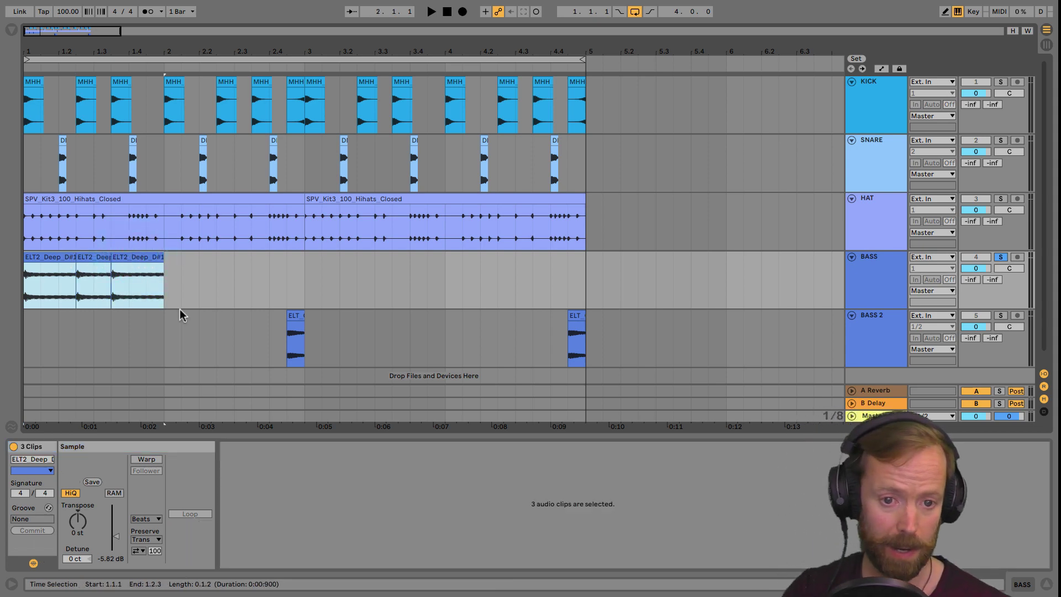
{"action": "key", "text": "ctrl+d"}
{"action": "key", "text": "ctrl+d"}
{"action": "key", "text": "ctrl+d"}
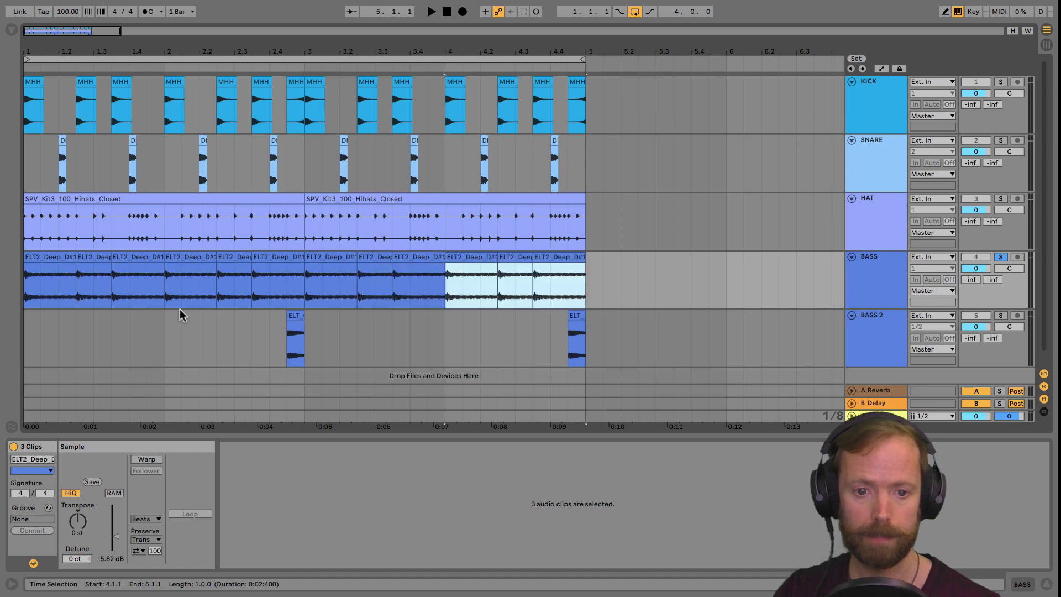
Shorten the last BASS clips of bars 2 and 4 so they end at 2.4.3 and 4.4.3, where the BASS 2 clips start
{"action": "left_click", "coordinate": [356, 326]}
{"action": "left_click_drag", "start_coordinate": [296, 257], "coordinate": [286, 257]}
{"action": "left_click", "coordinate": [570, 257]}
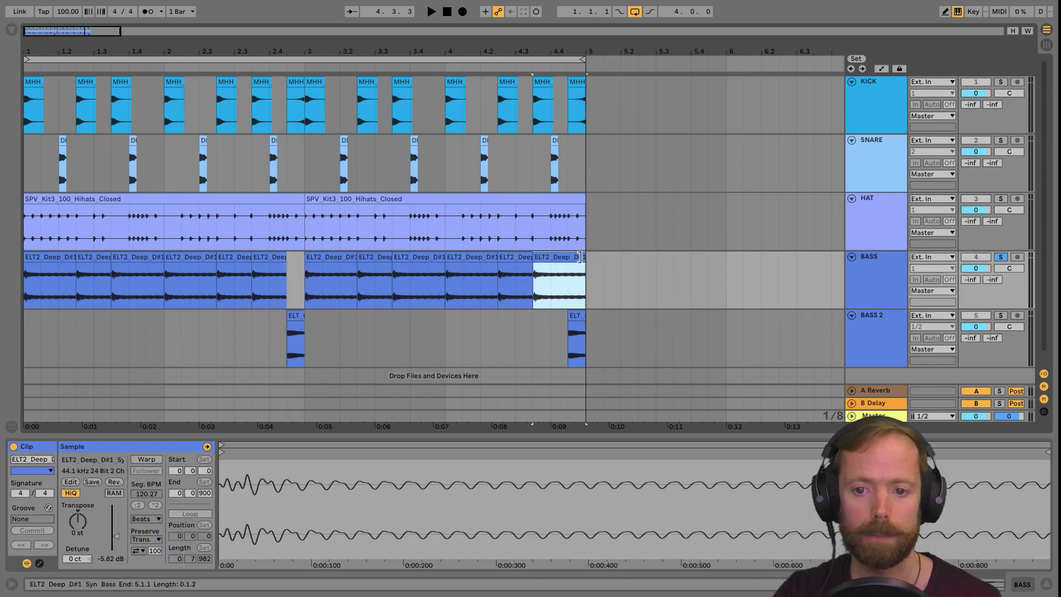
{"action": "left_click_drag", "start_coordinate": [584, 258], "coordinate": [567, 257]}
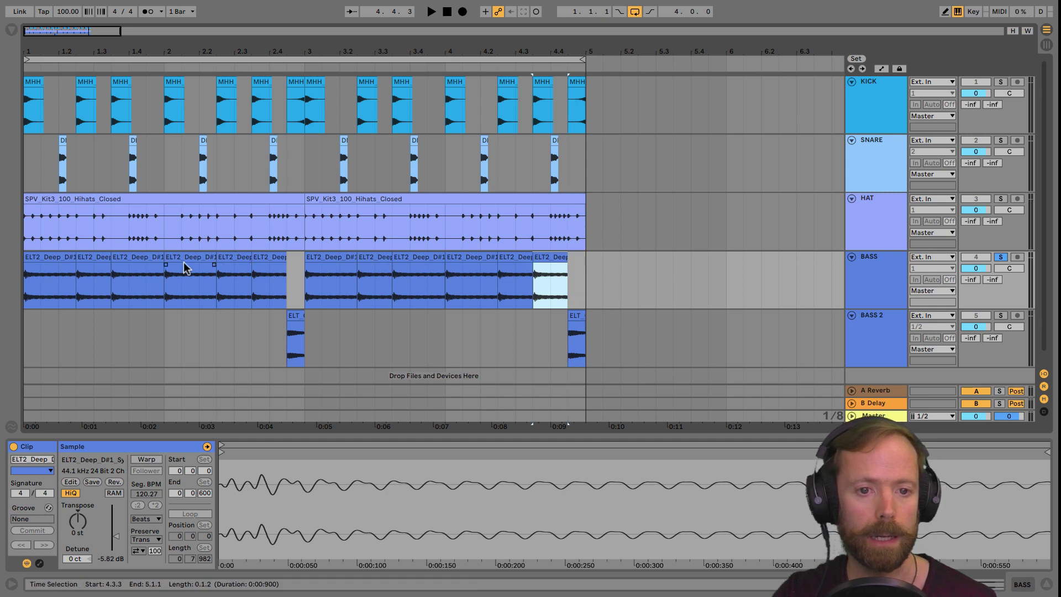
Shorten the last BASS clips of bars 1 and 3 so they end at 1.4.1 and 3.4.1
{"action": "left_click", "coordinate": [135, 257]}
{"action": "left_click_drag", "start_coordinate": [163, 257], "coordinate": [123, 257]}
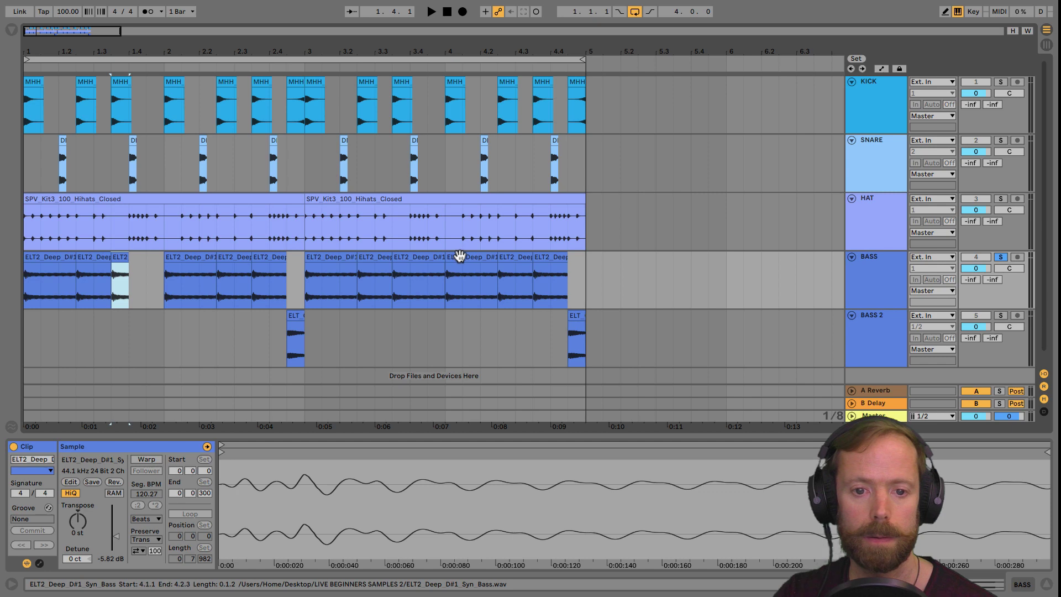
{"action": "left_click", "coordinate": [433, 257]}
{"action": "left_click_drag", "start_coordinate": [445, 257], "coordinate": [410, 258]}
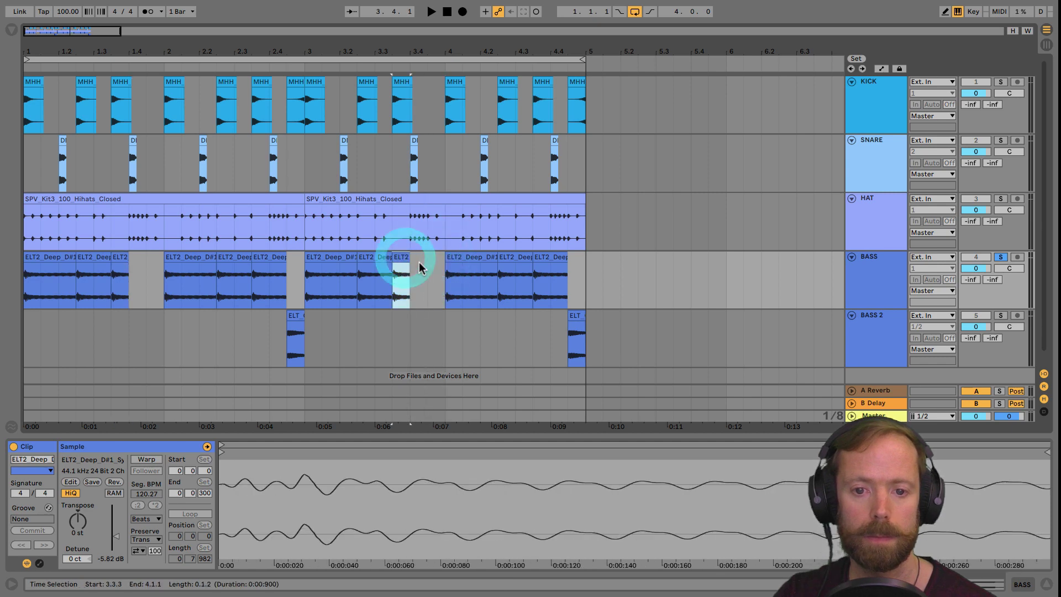
{"action": "left_click", "coordinate": [420, 268]}
Play the soloed BASS part from 1.1.1 to check the shortened clip ending in bar 1
{"action": "left_click", "coordinate": [53, 257]}
{"action": "key", "text": "space"}
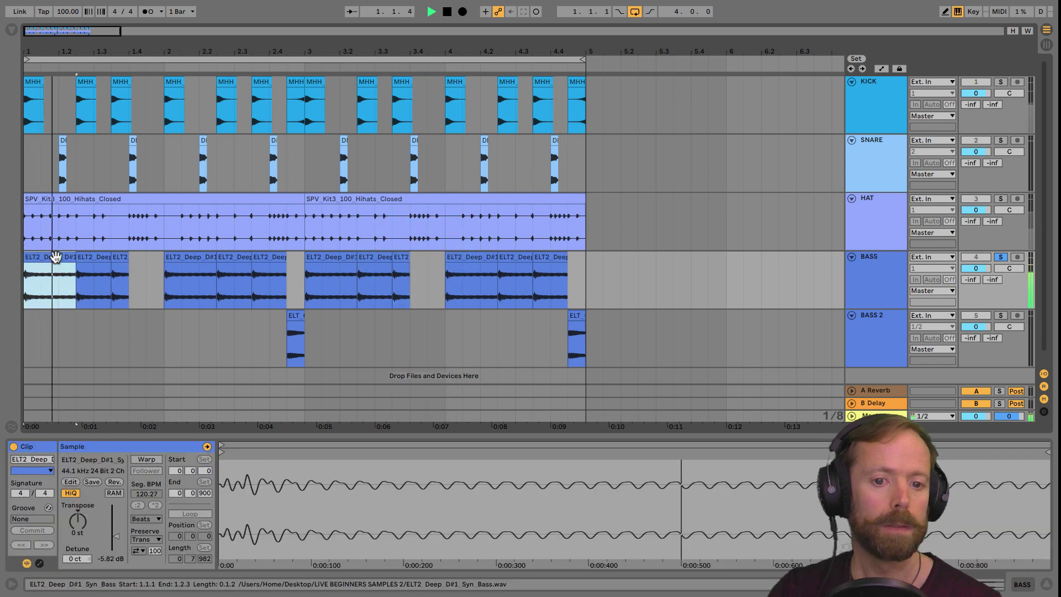
{"action": "key", "text": "space"}
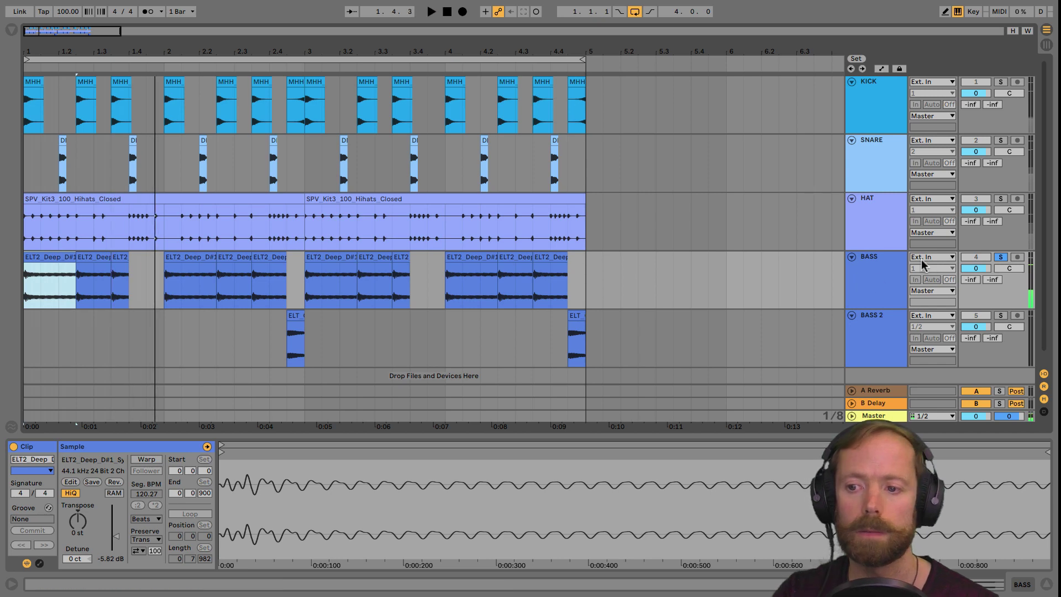
Add short fade-outs to the last BASS clip of each bar during playback, and unsolo the BASS track
{"action": "key", "text": "space"}
{"action": "left_click", "coordinate": [125, 270]}
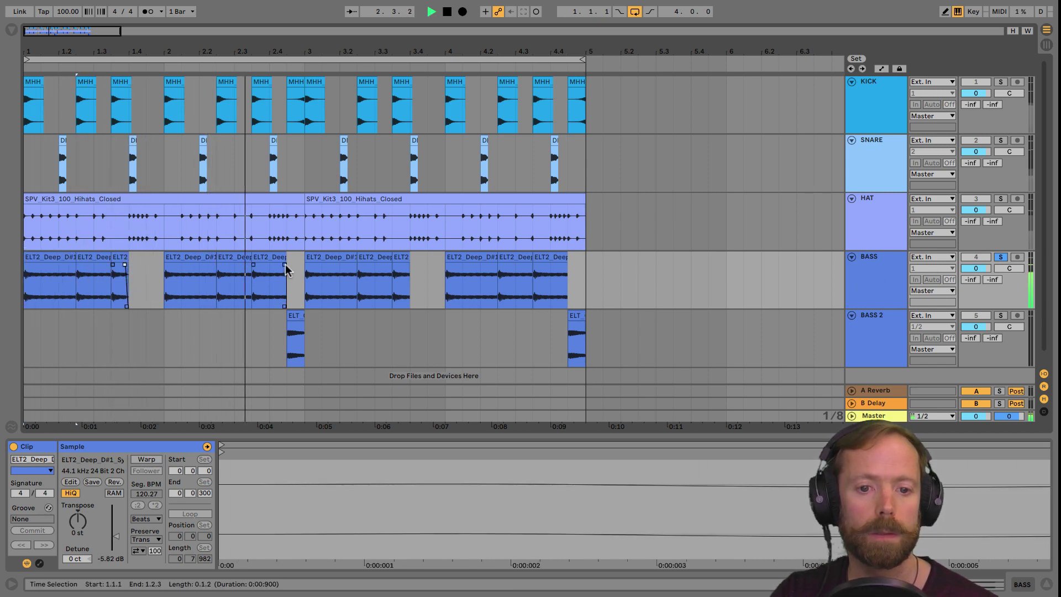
{"action": "left_click", "coordinate": [406, 272]}
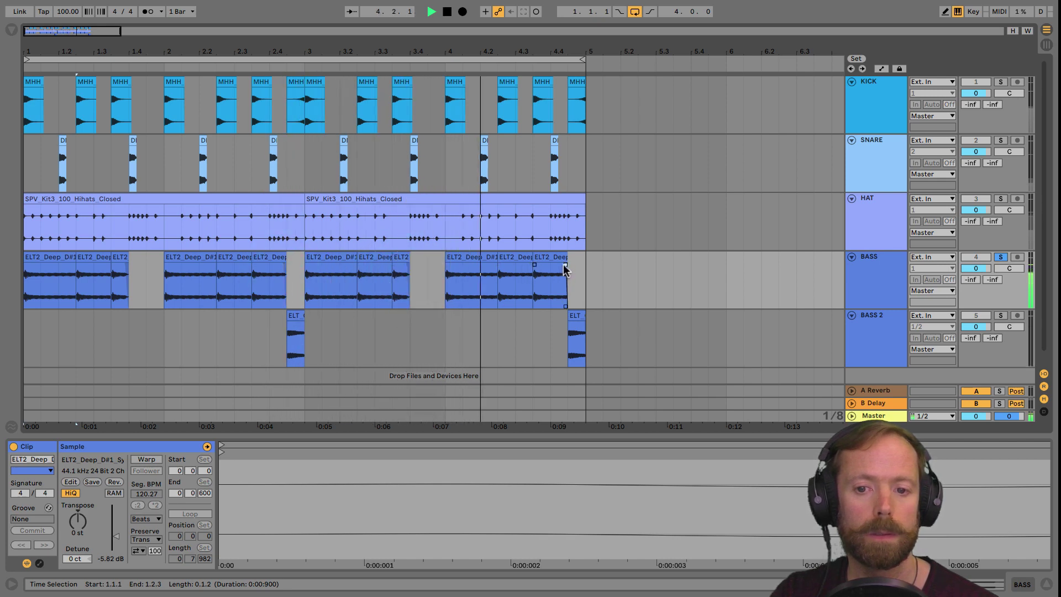
{"action": "left_click", "coordinate": [1001, 258]}
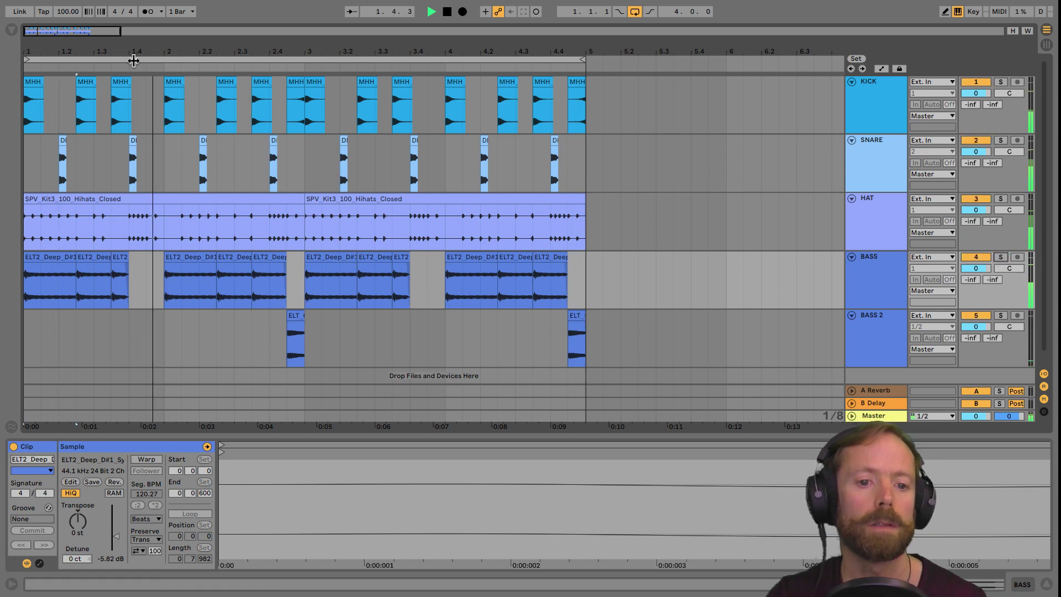